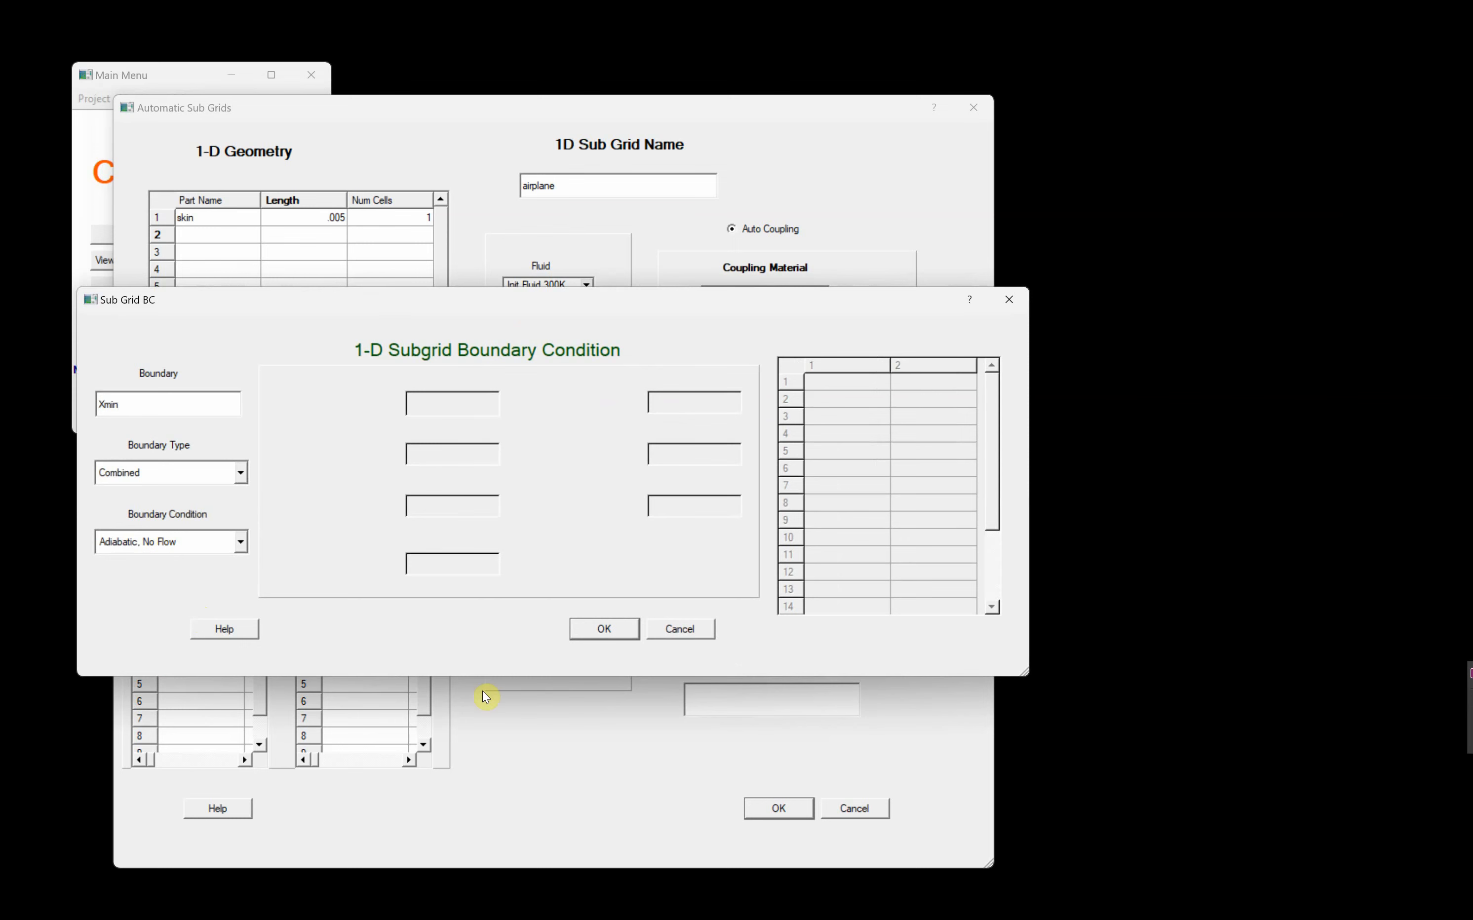
- Apply Adiabatic, No Flow conditions to the airplane sub grid's Xmin and Xmax boundaries, and save the project data over C3d.inp
left_click(603, 628)
left_click(375, 622)
left_click(602, 627)
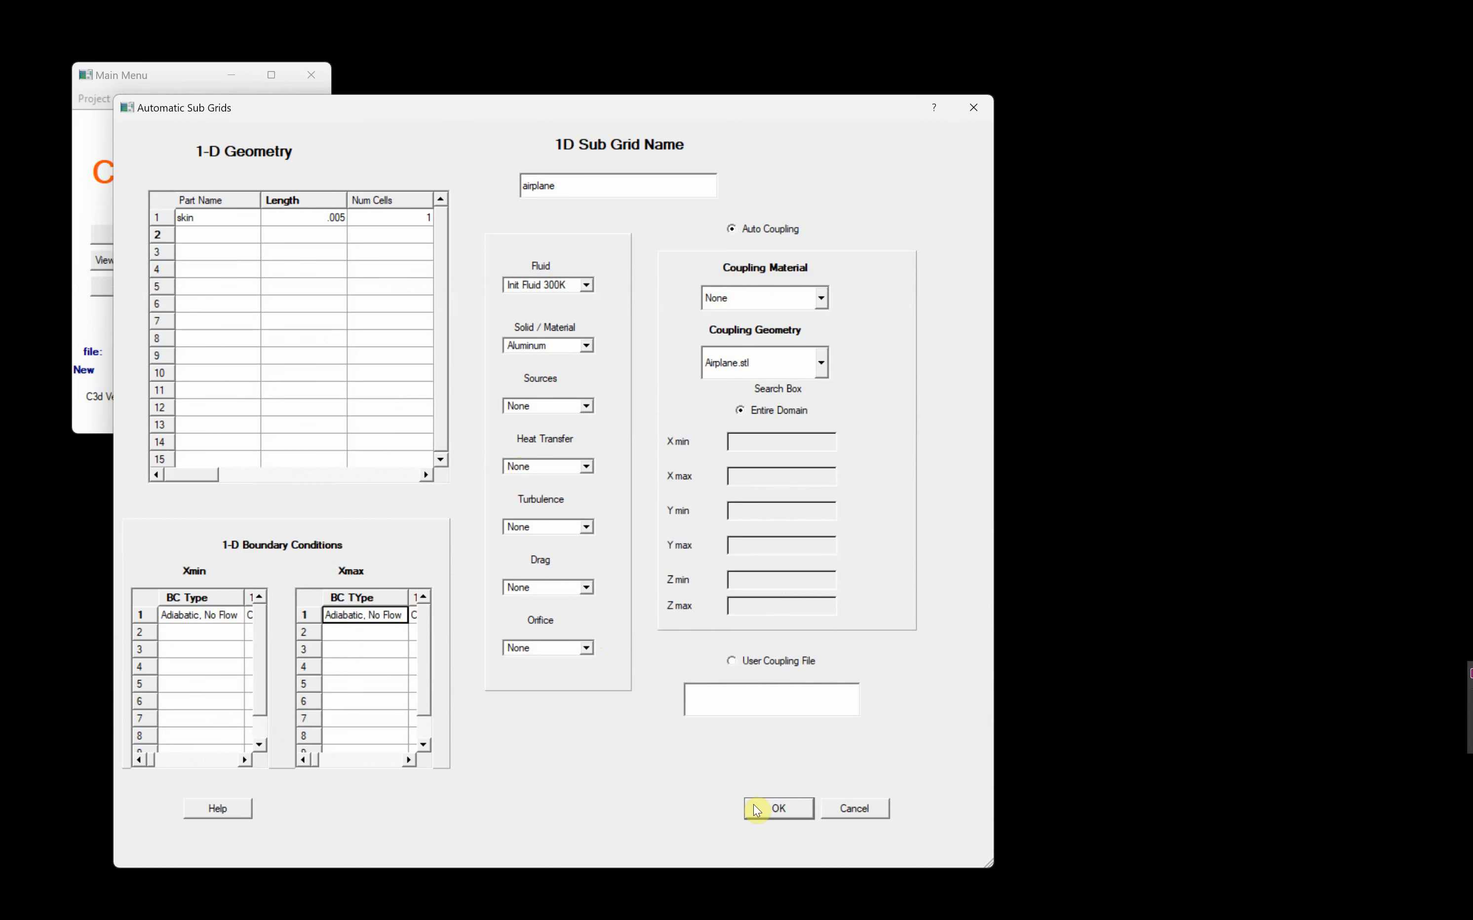
left_click(776, 807)
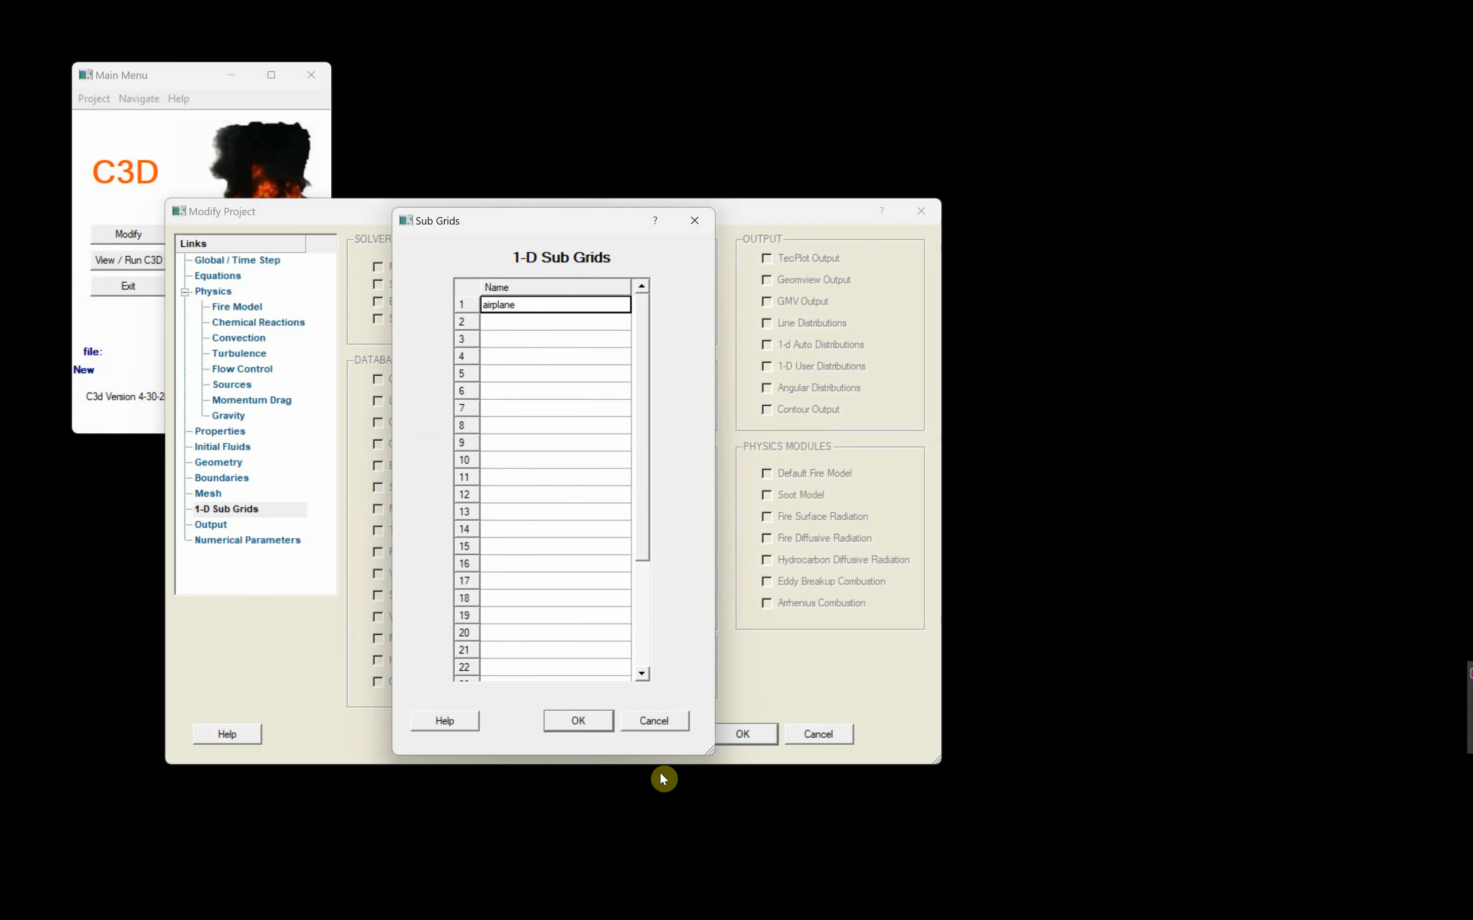
left_click(578, 722)
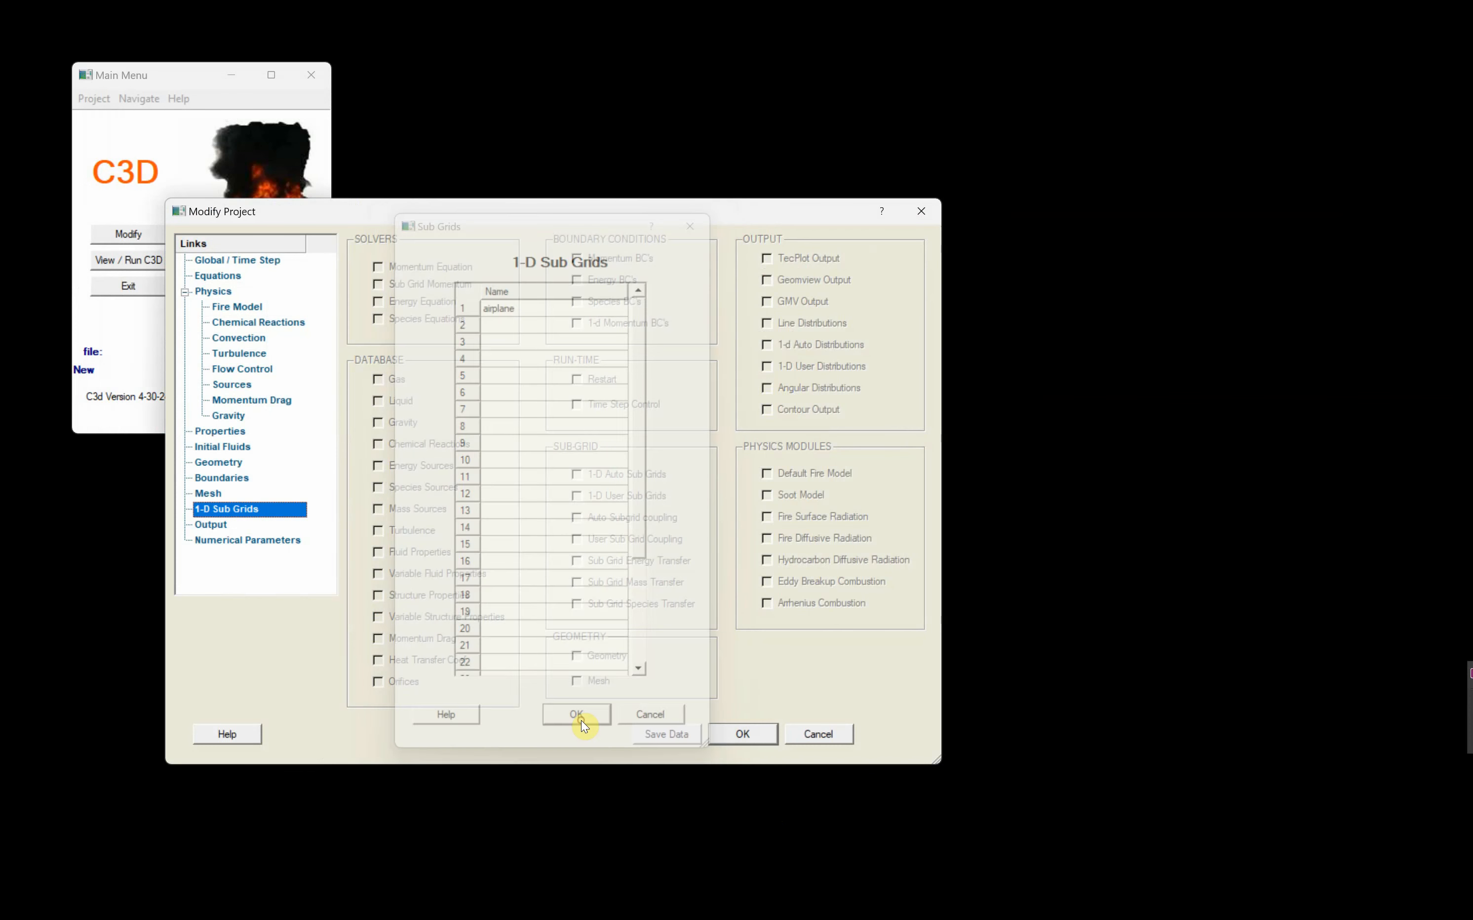
left_click(676, 735)
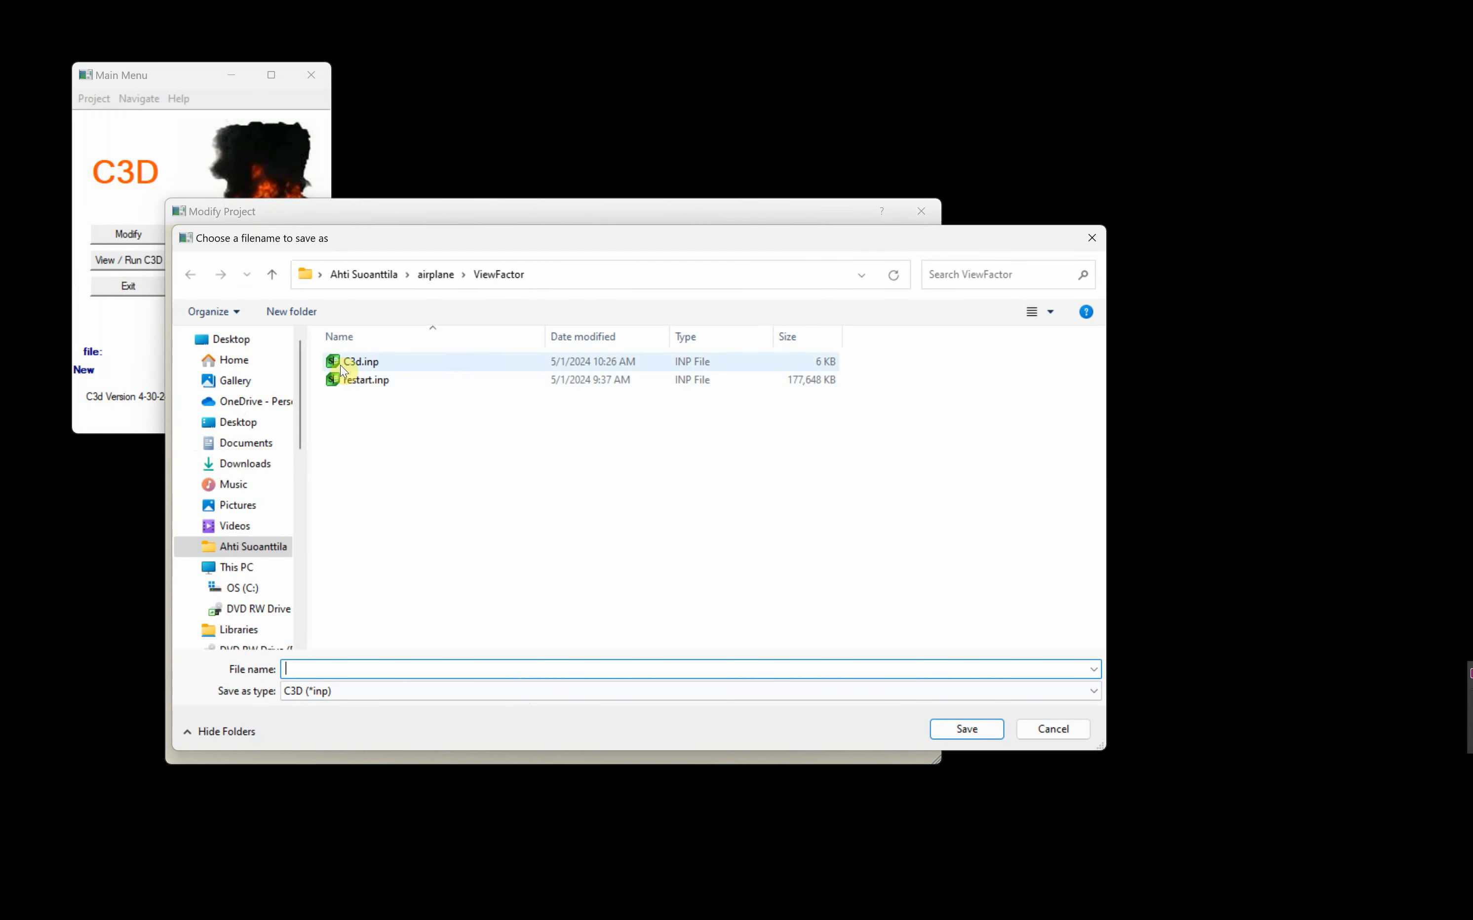
left_click(352, 363)
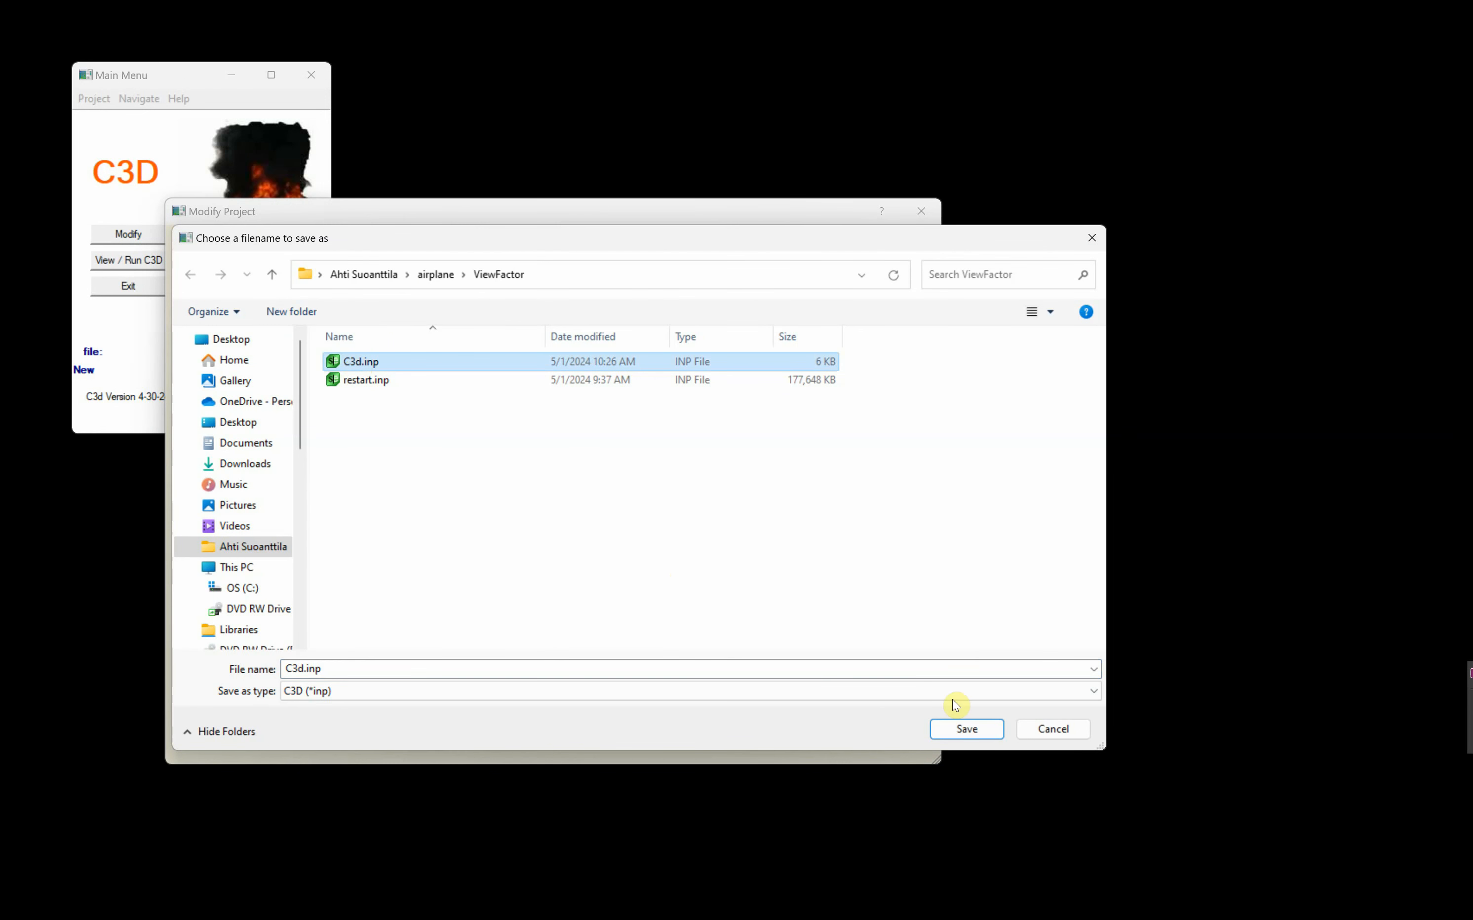
left_click(967, 732)
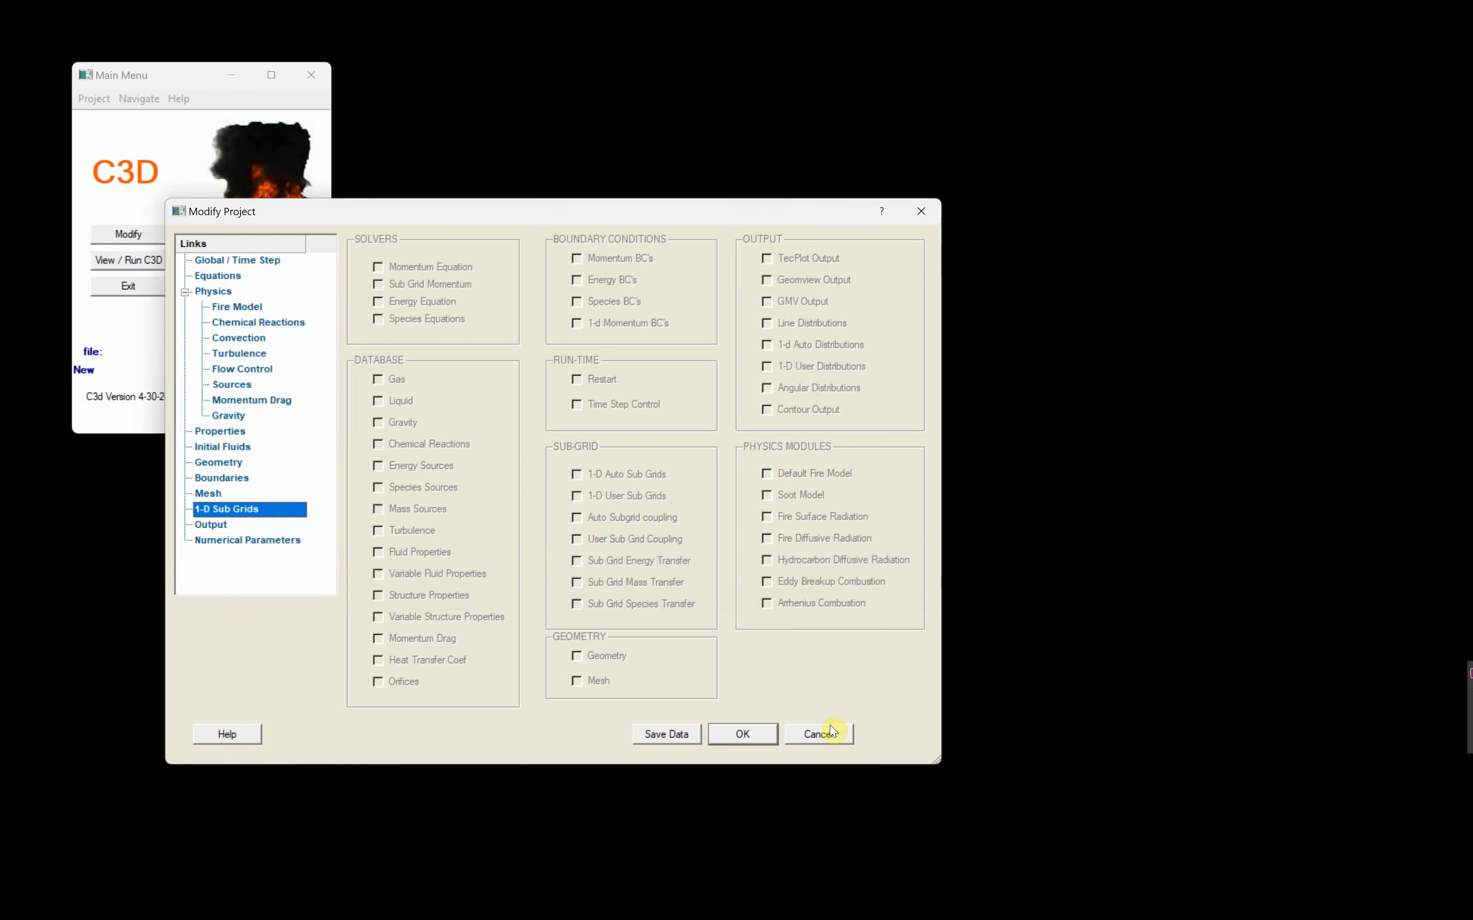
- Set the output time step of the VTK Paraview field data output to 1
left_click(212, 526)
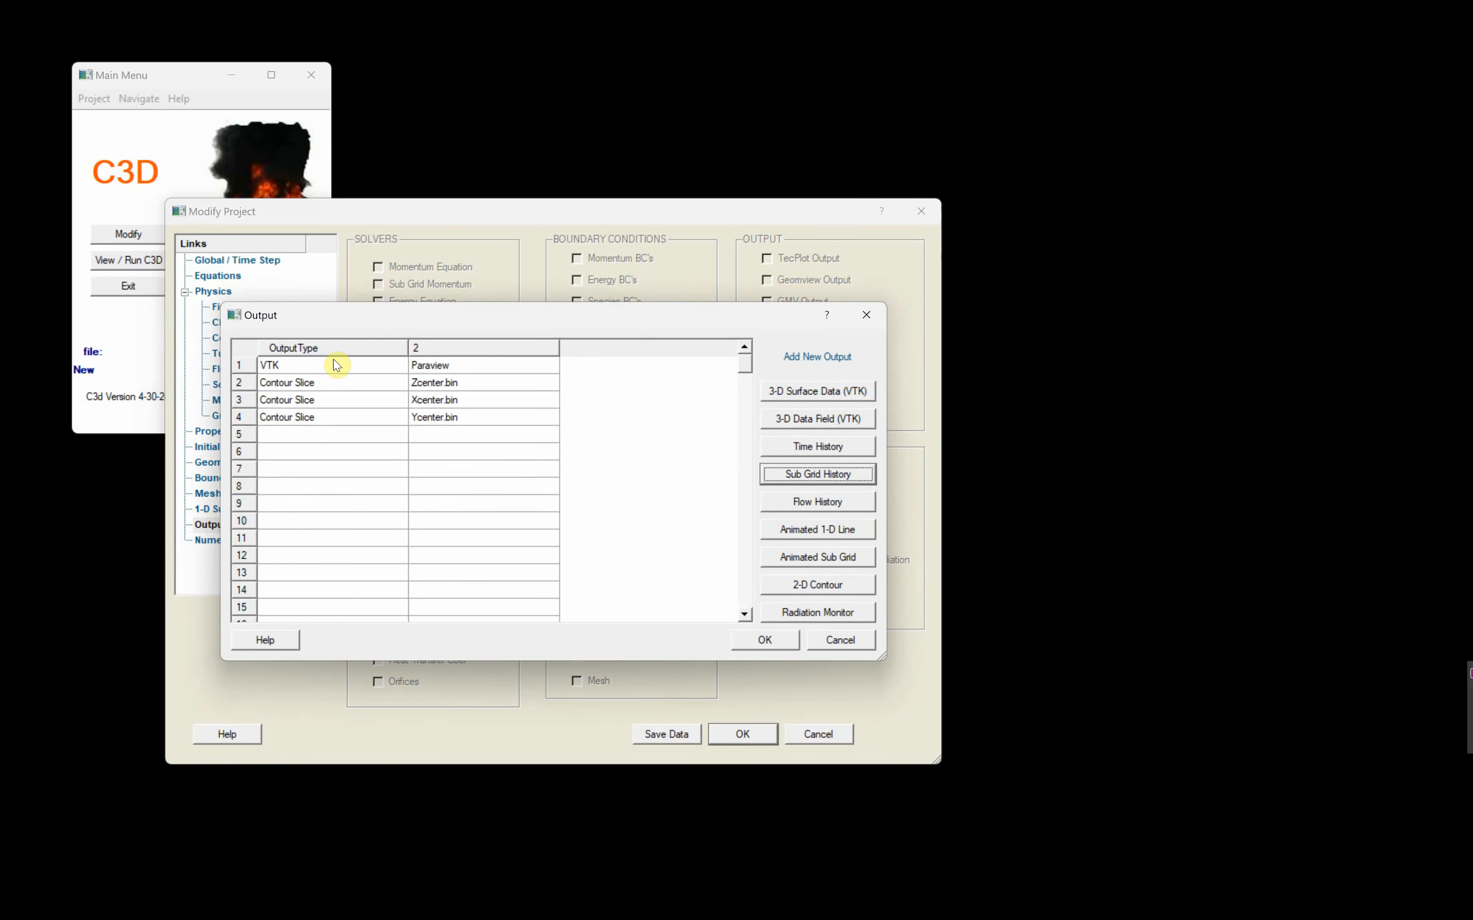
double_click(306, 367)
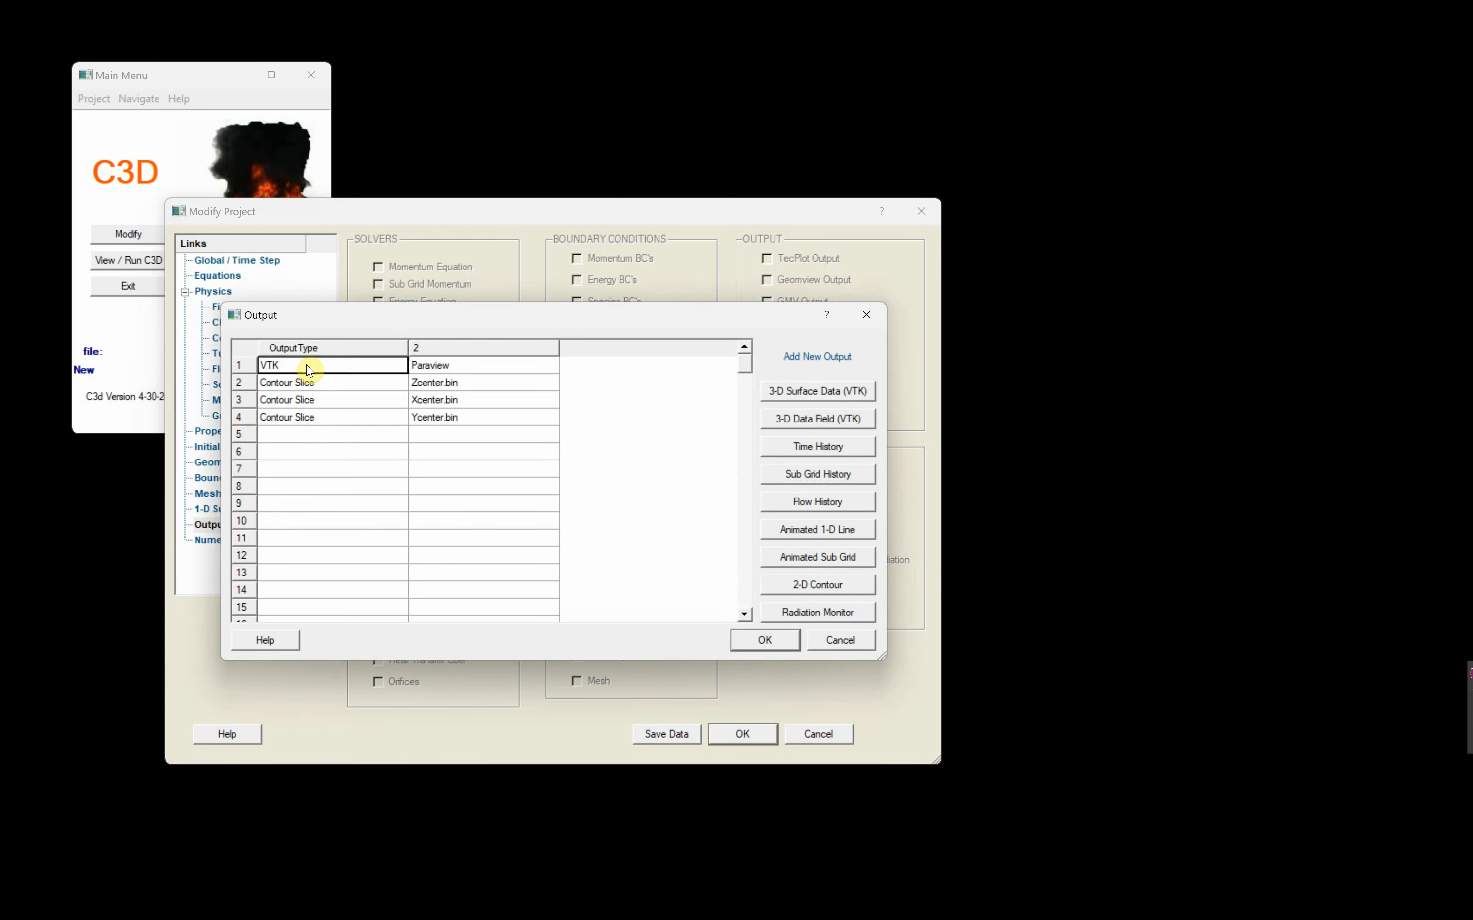
left_click(365, 480)
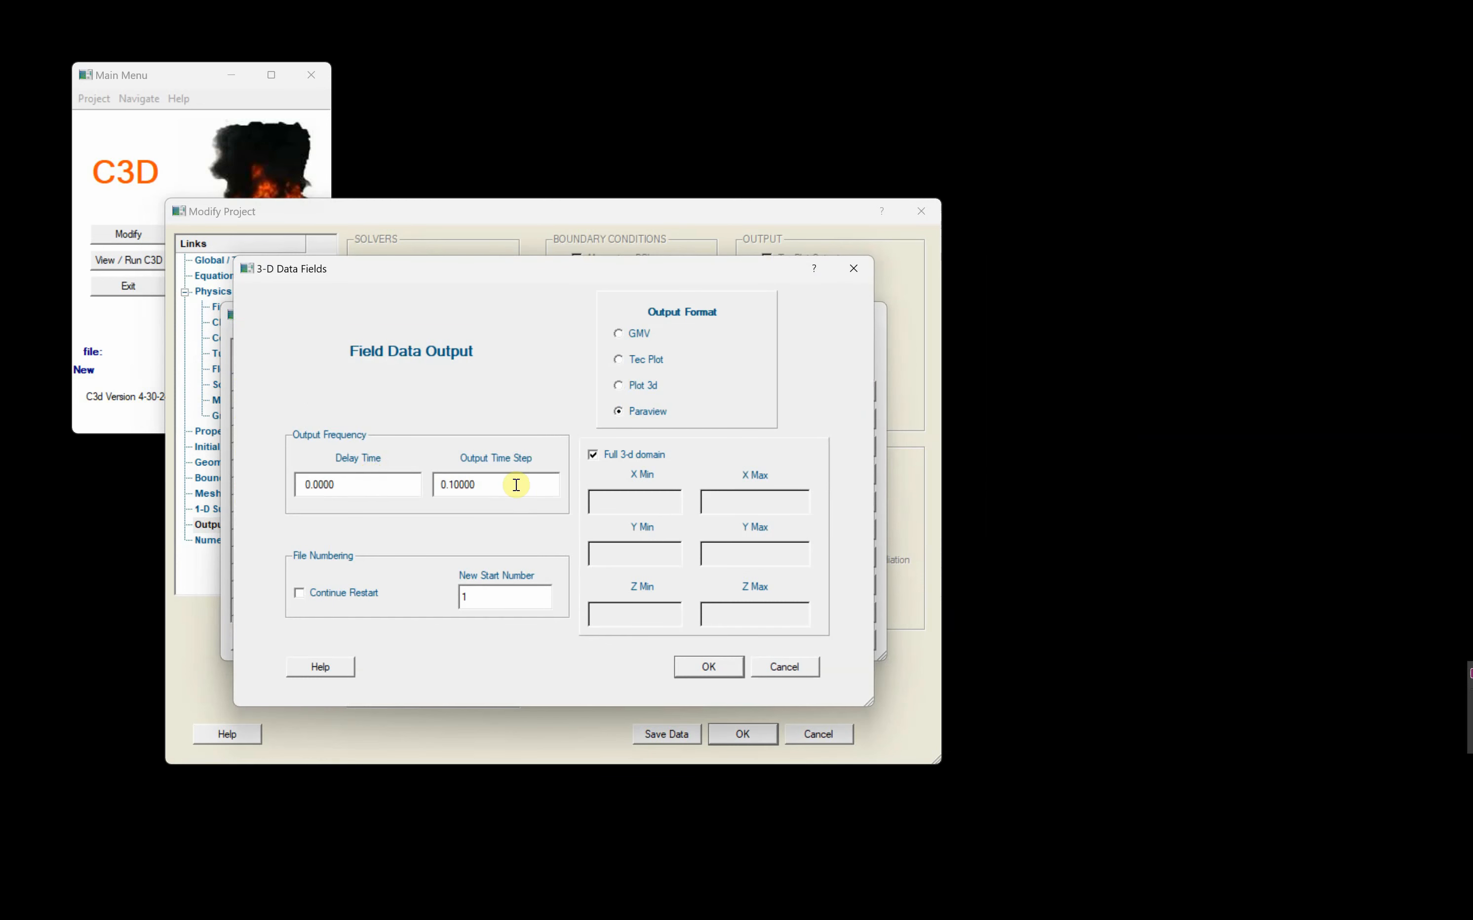
double_click(516, 485)
type("1")
left_click(699, 668)
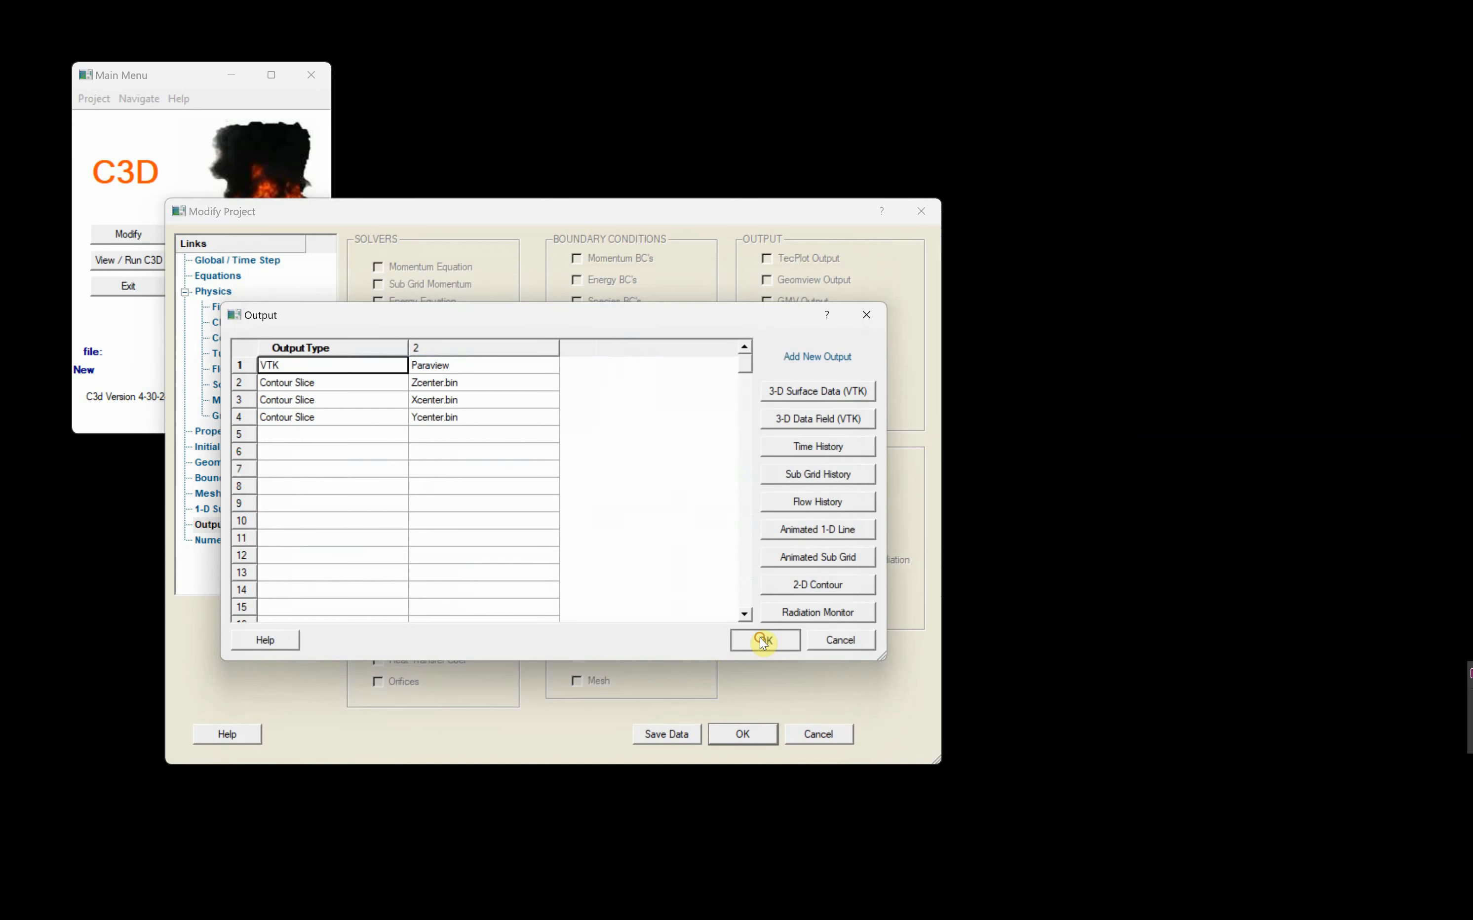
left_click(763, 640)
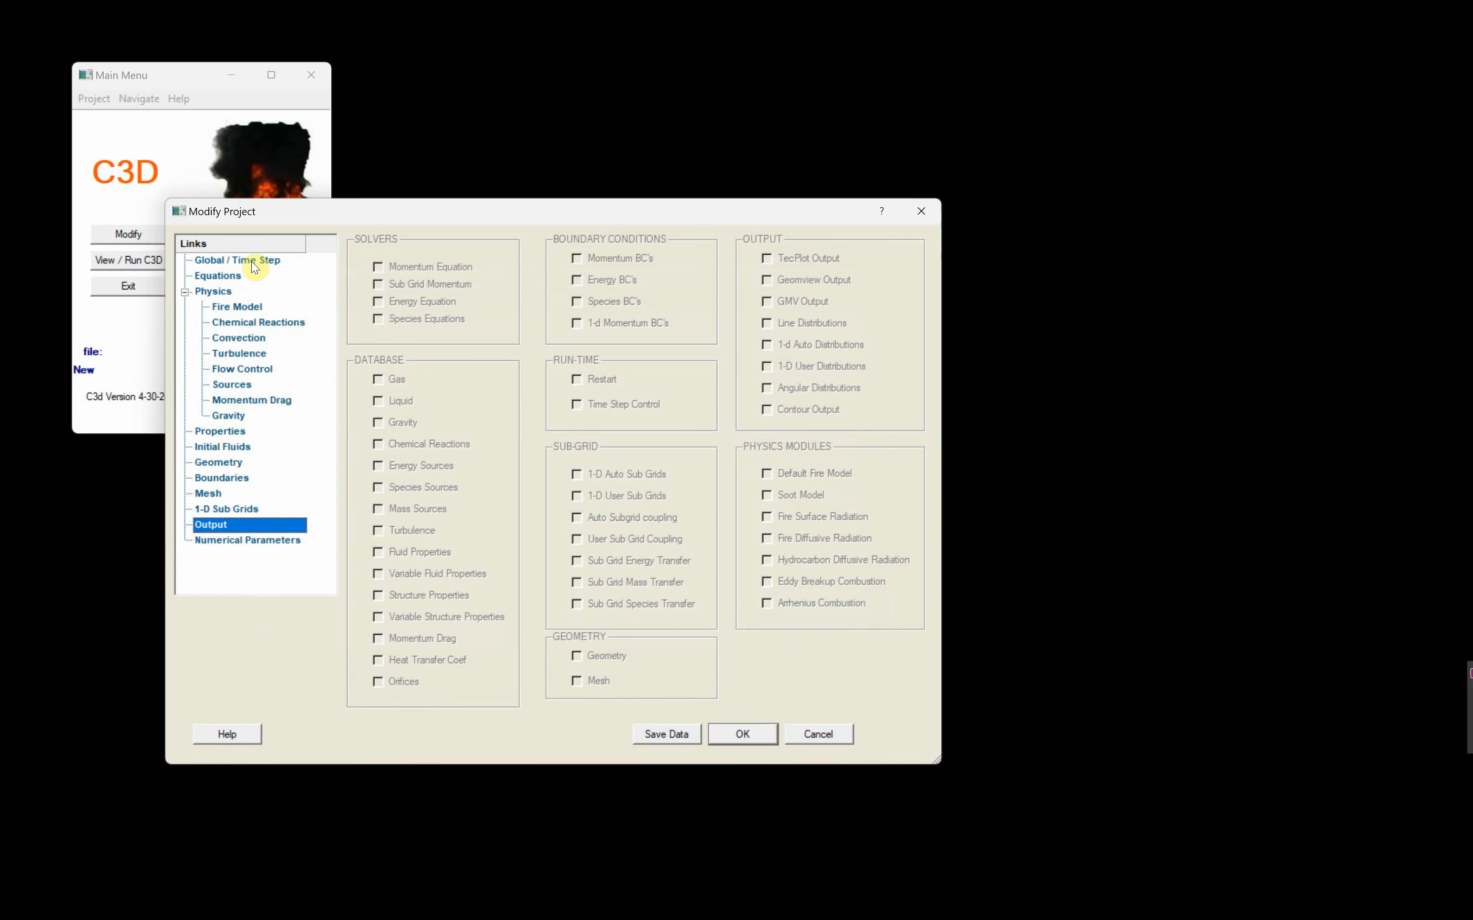
- Enable surface to surface view factor radiation in the energy equation parameters, and save the project data over C3d.inp
left_click(226, 541)
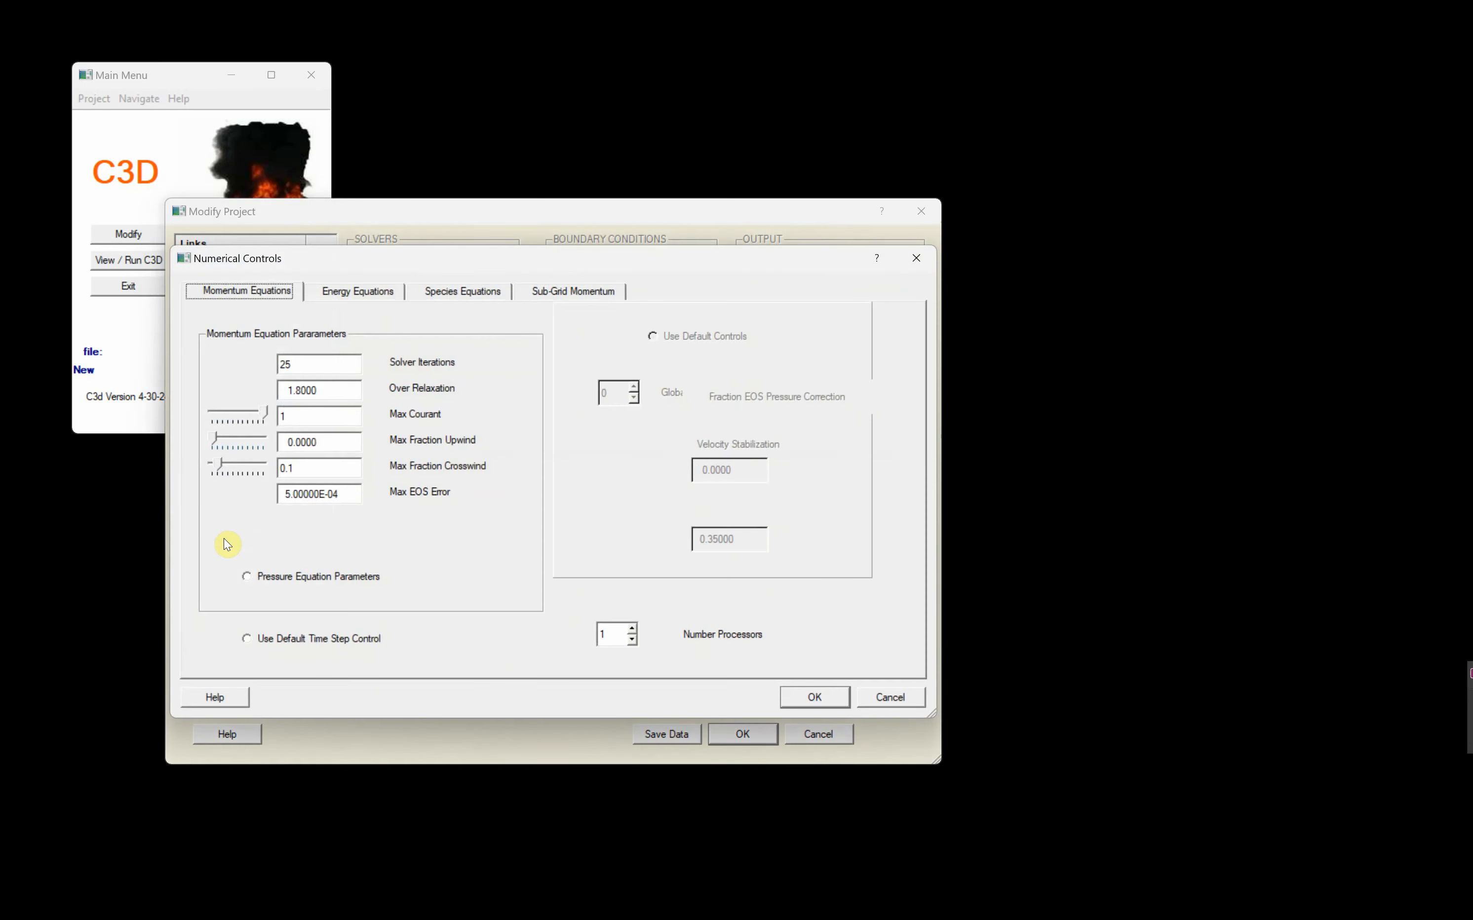
left_click(359, 292)
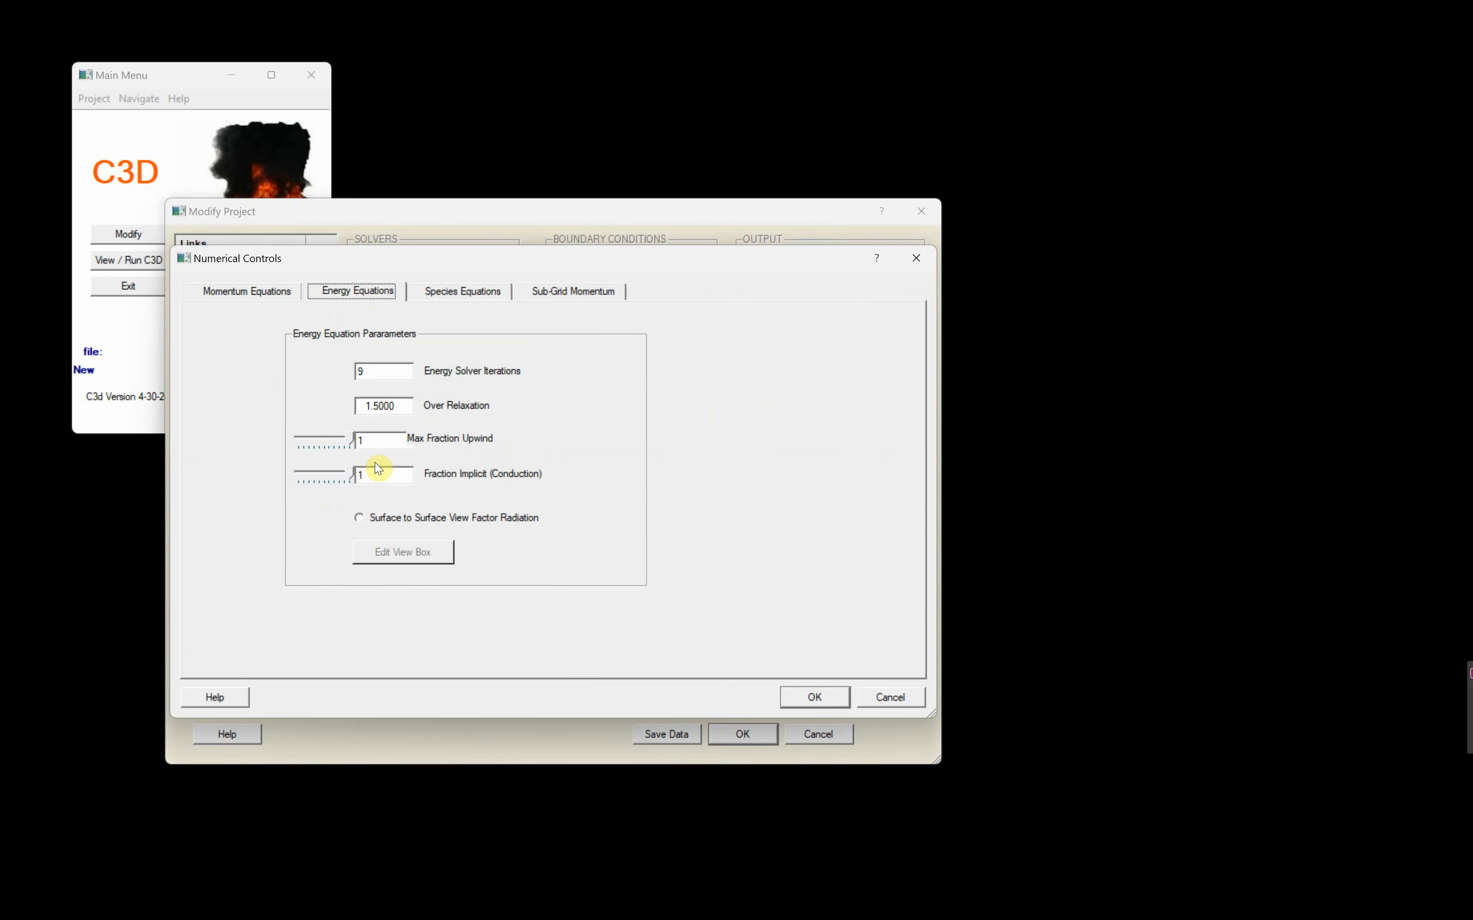
left_click(360, 519)
left_click(817, 698)
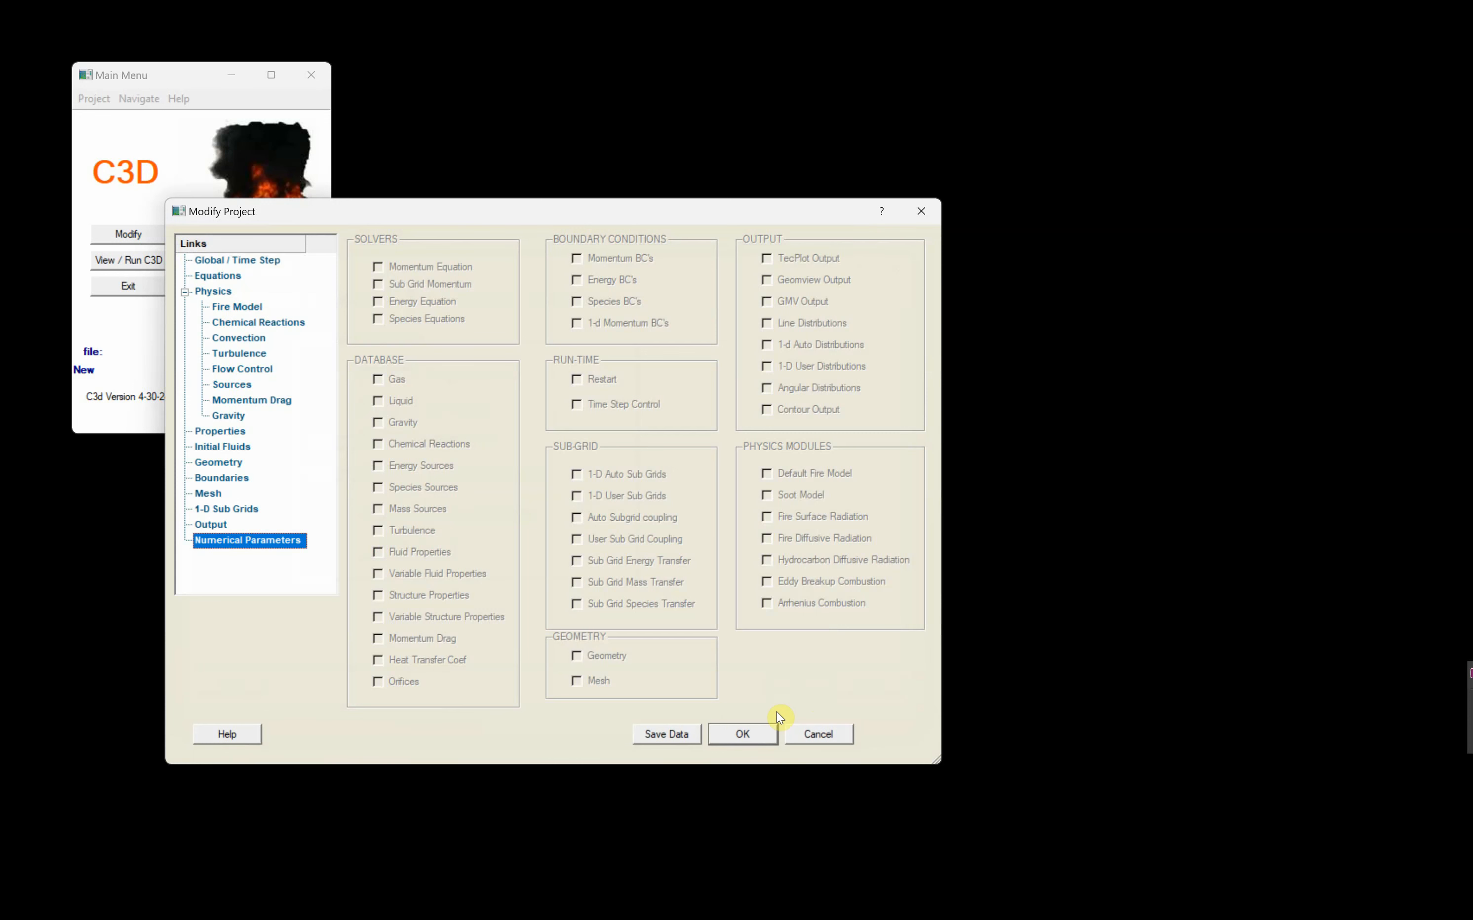
left_click(656, 734)
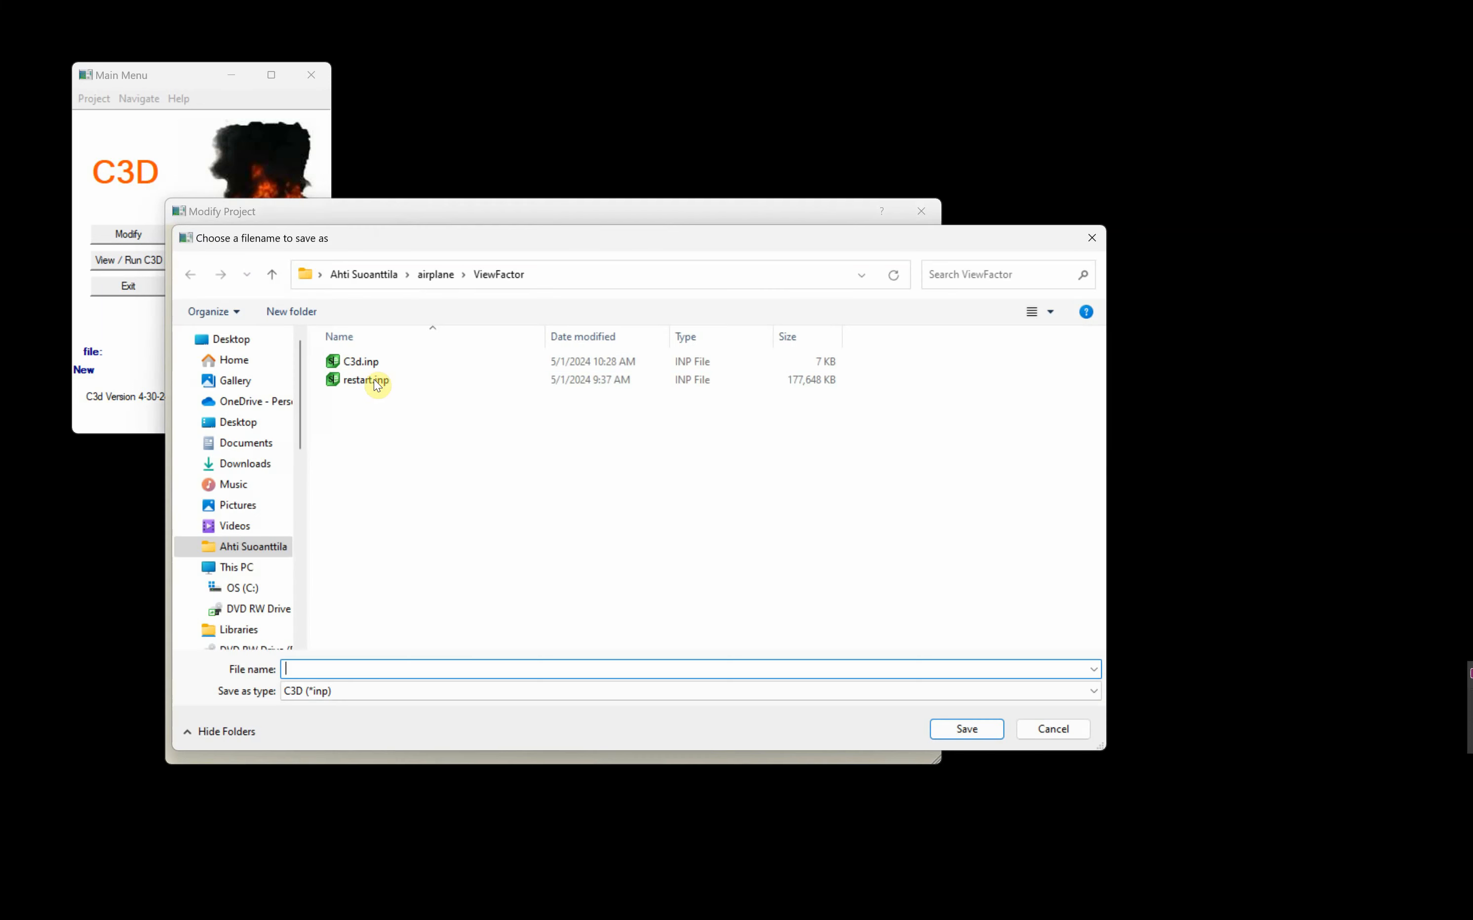
left_click(363, 361)
left_click(969, 729)
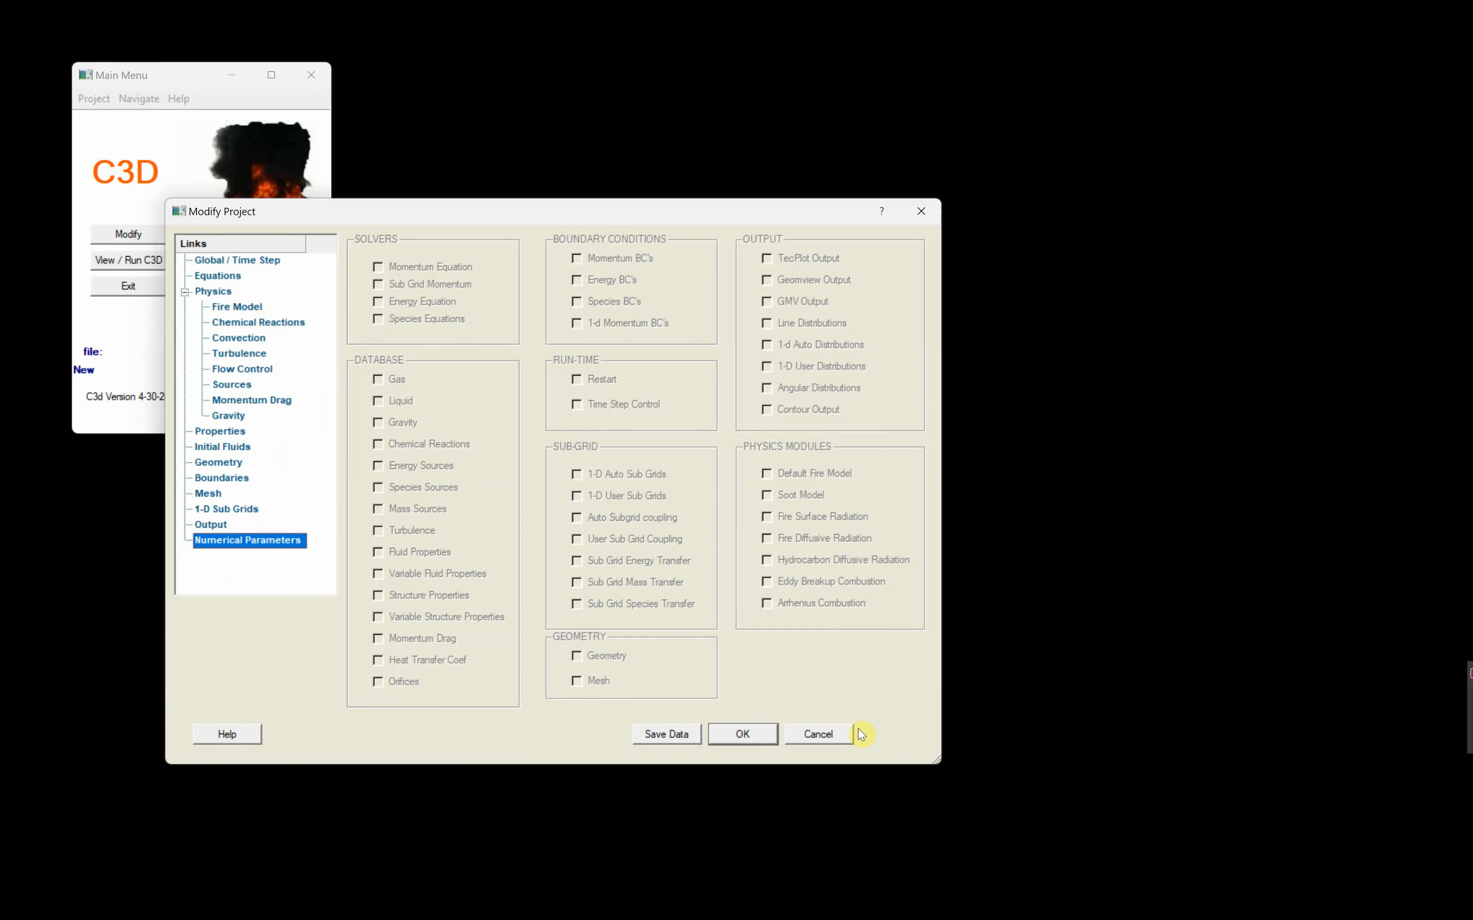
- Set the global time step control's Max Steps to 0, and save the project data over C3d.inp
left_click(257, 259)
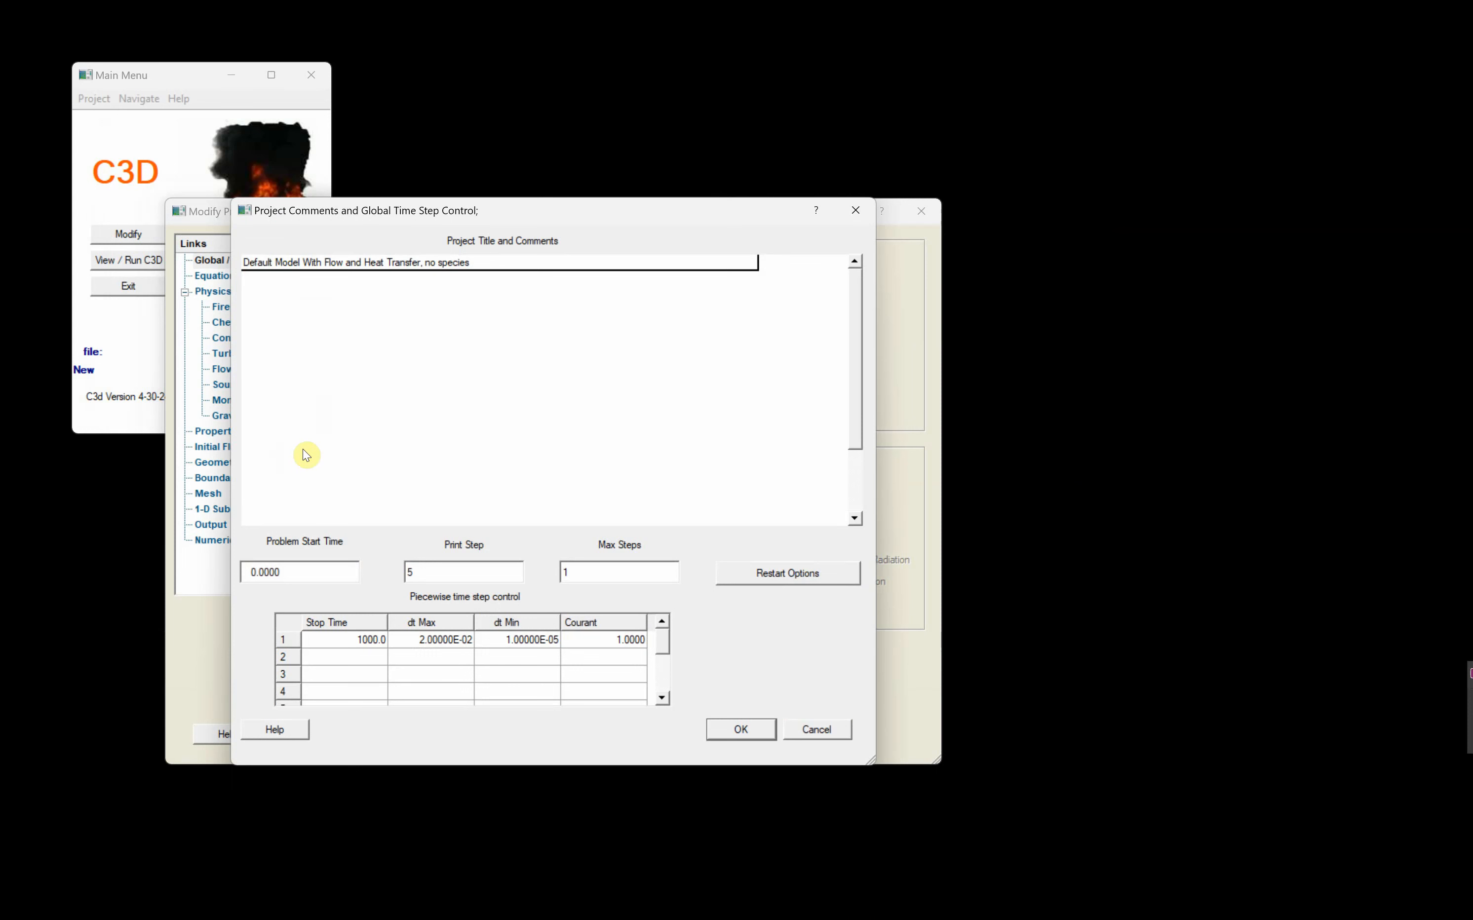
left_click(591, 568)
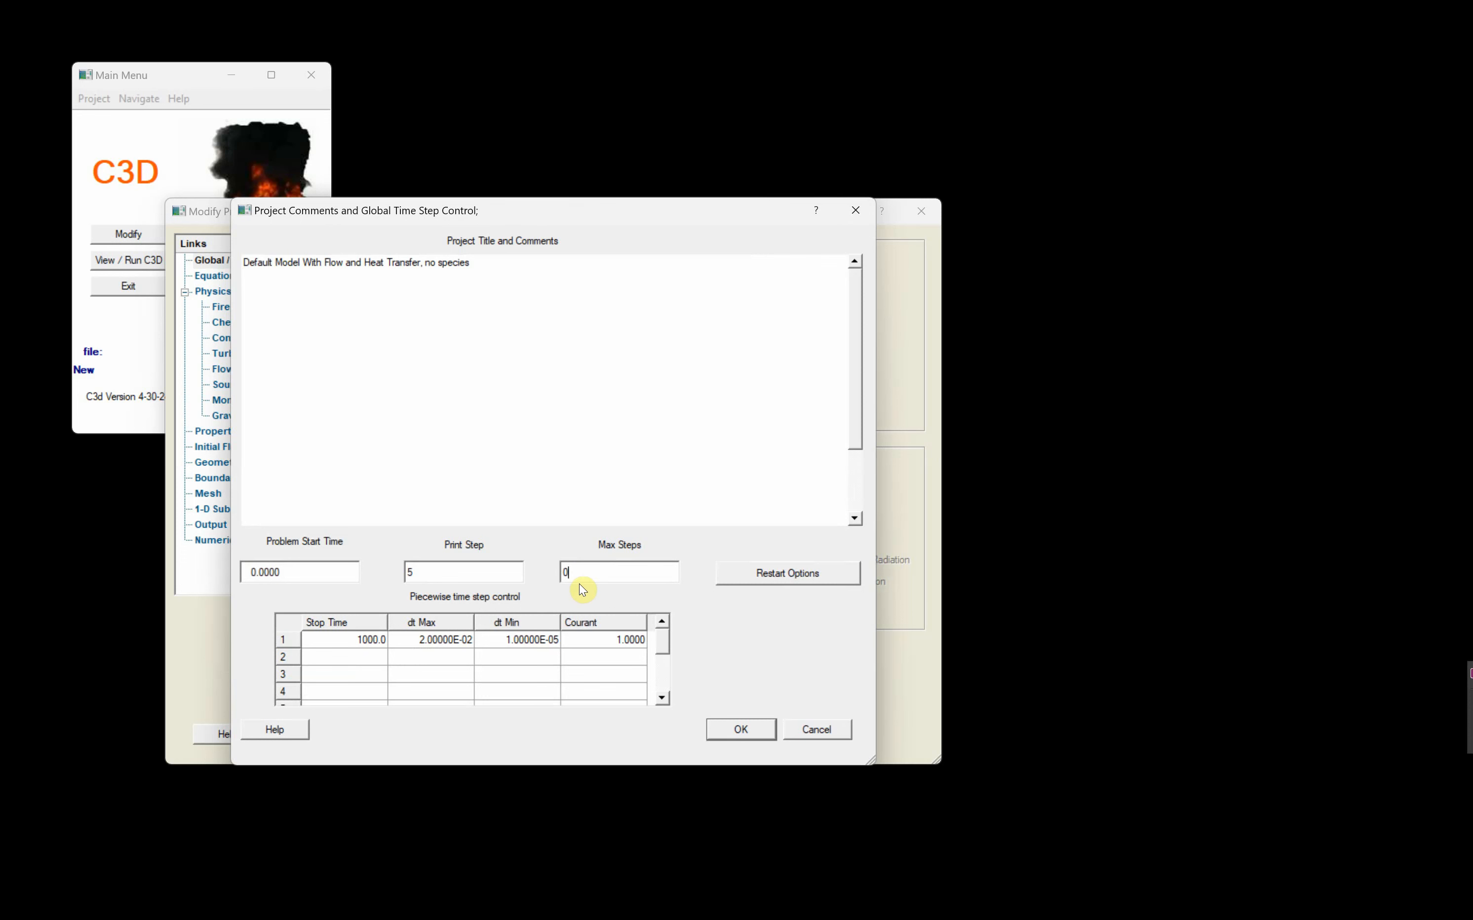
left_click(745, 729)
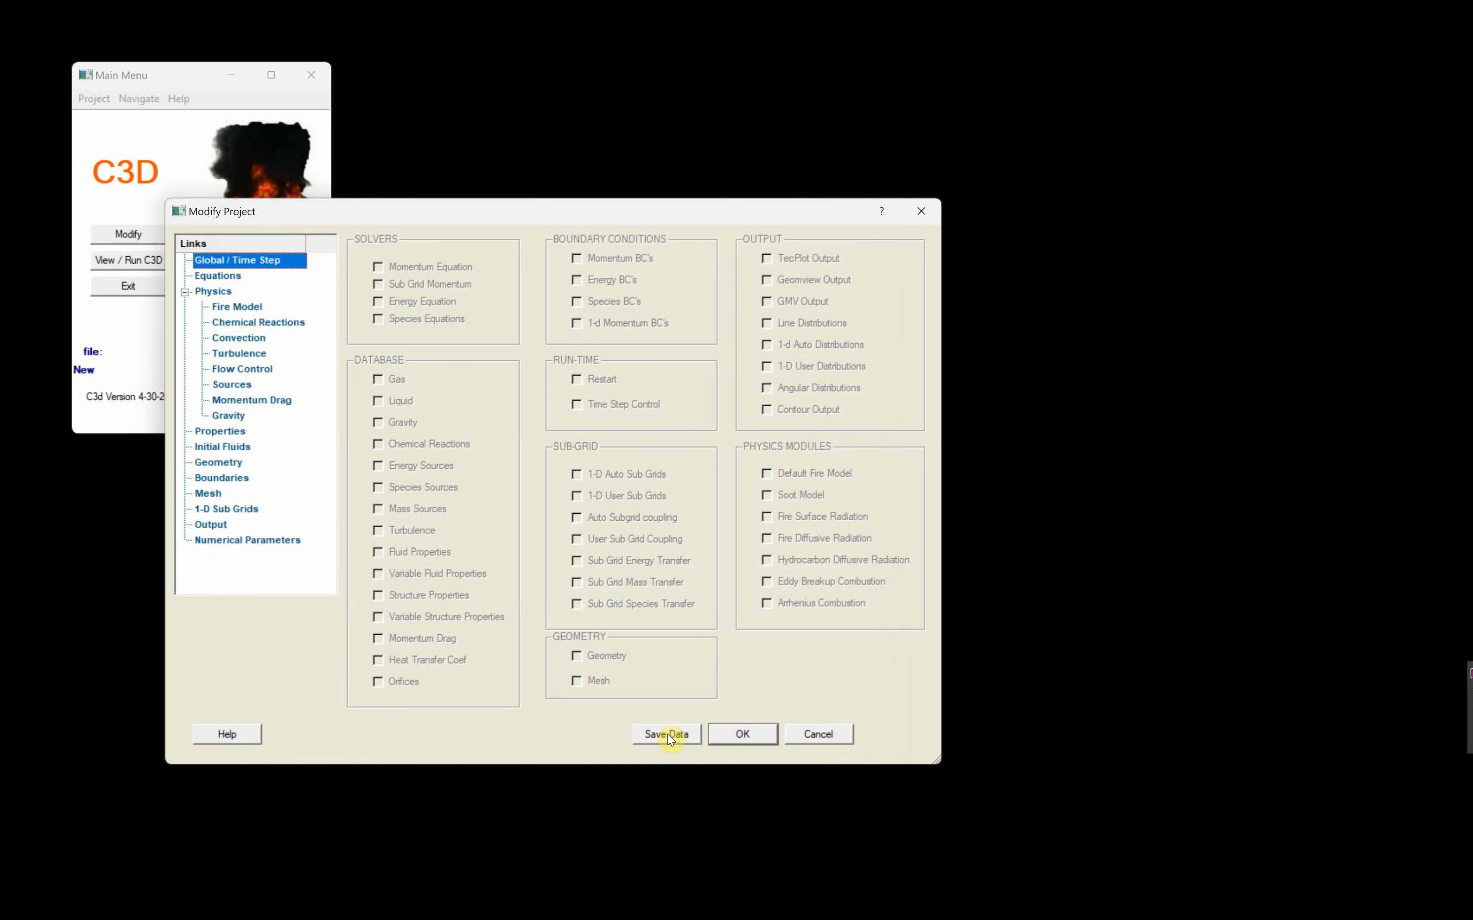
left_click(668, 733)
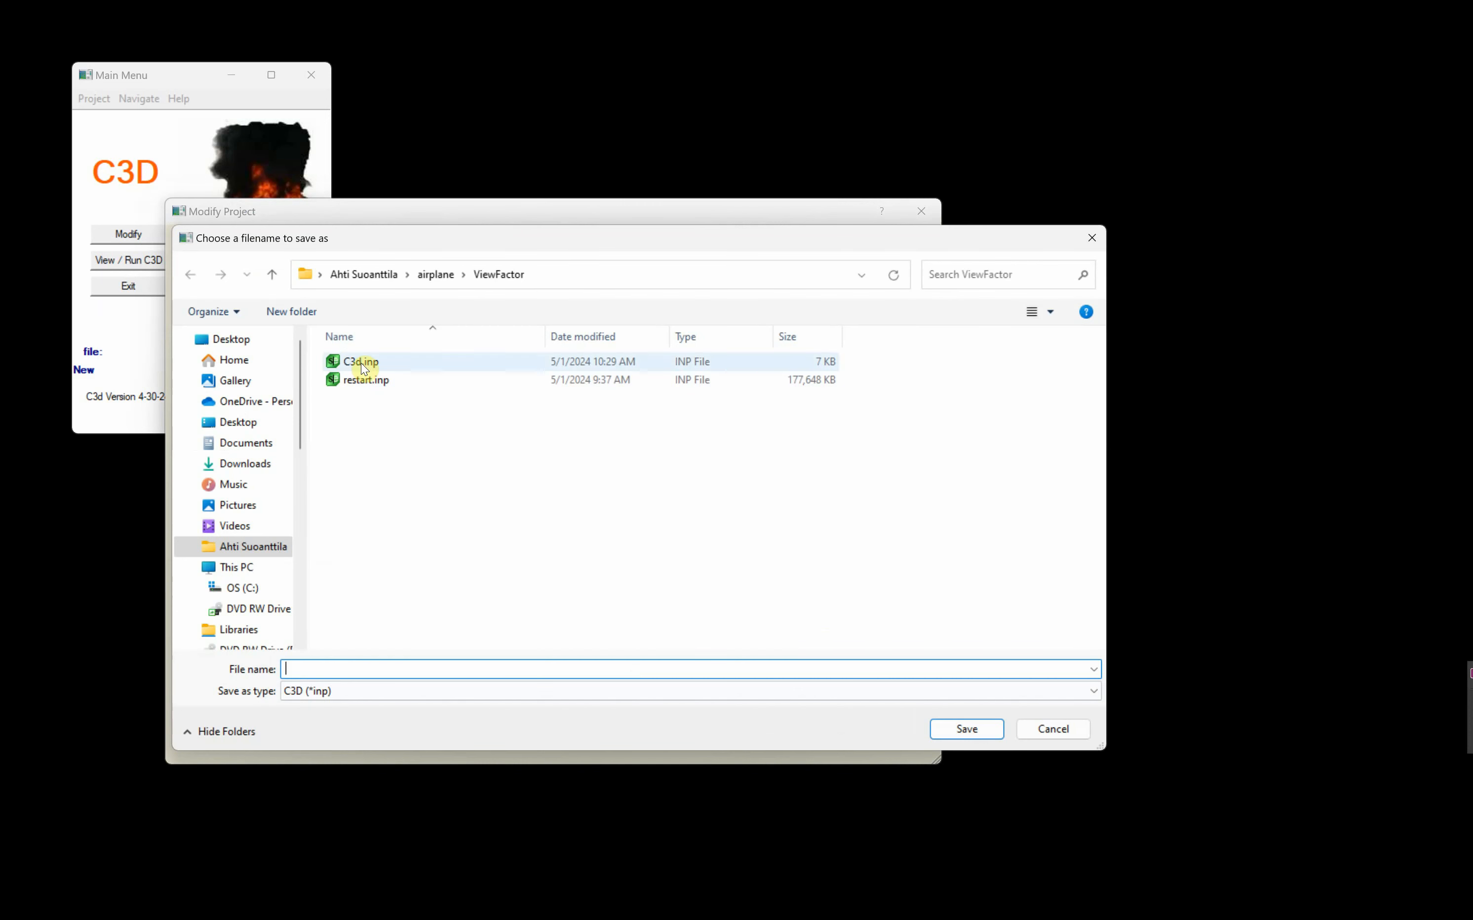
left_click(363, 365)
left_click(957, 732)
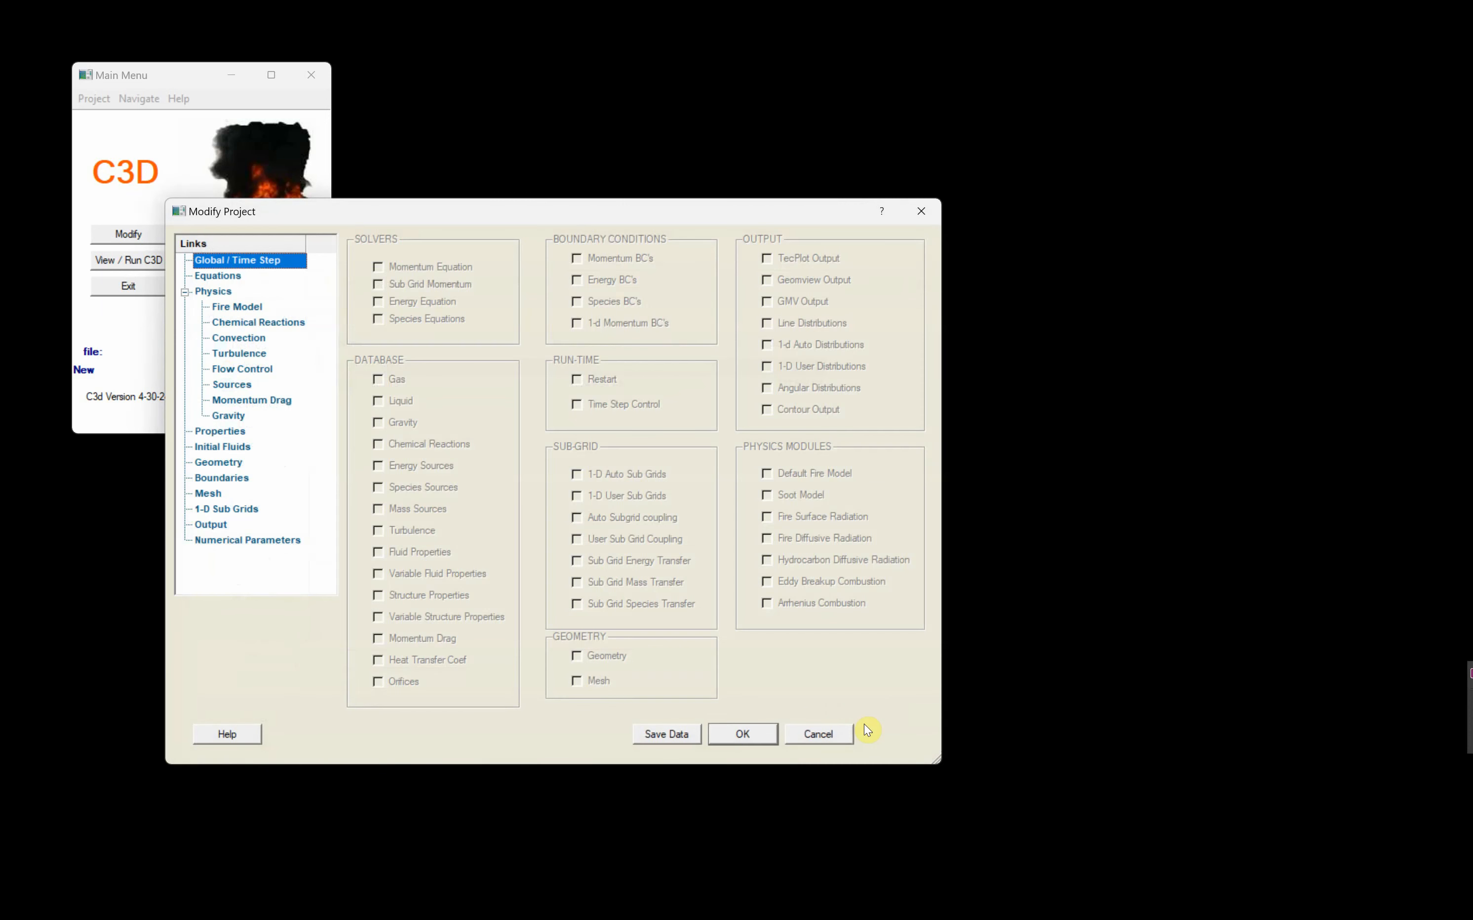
left_click(744, 735)
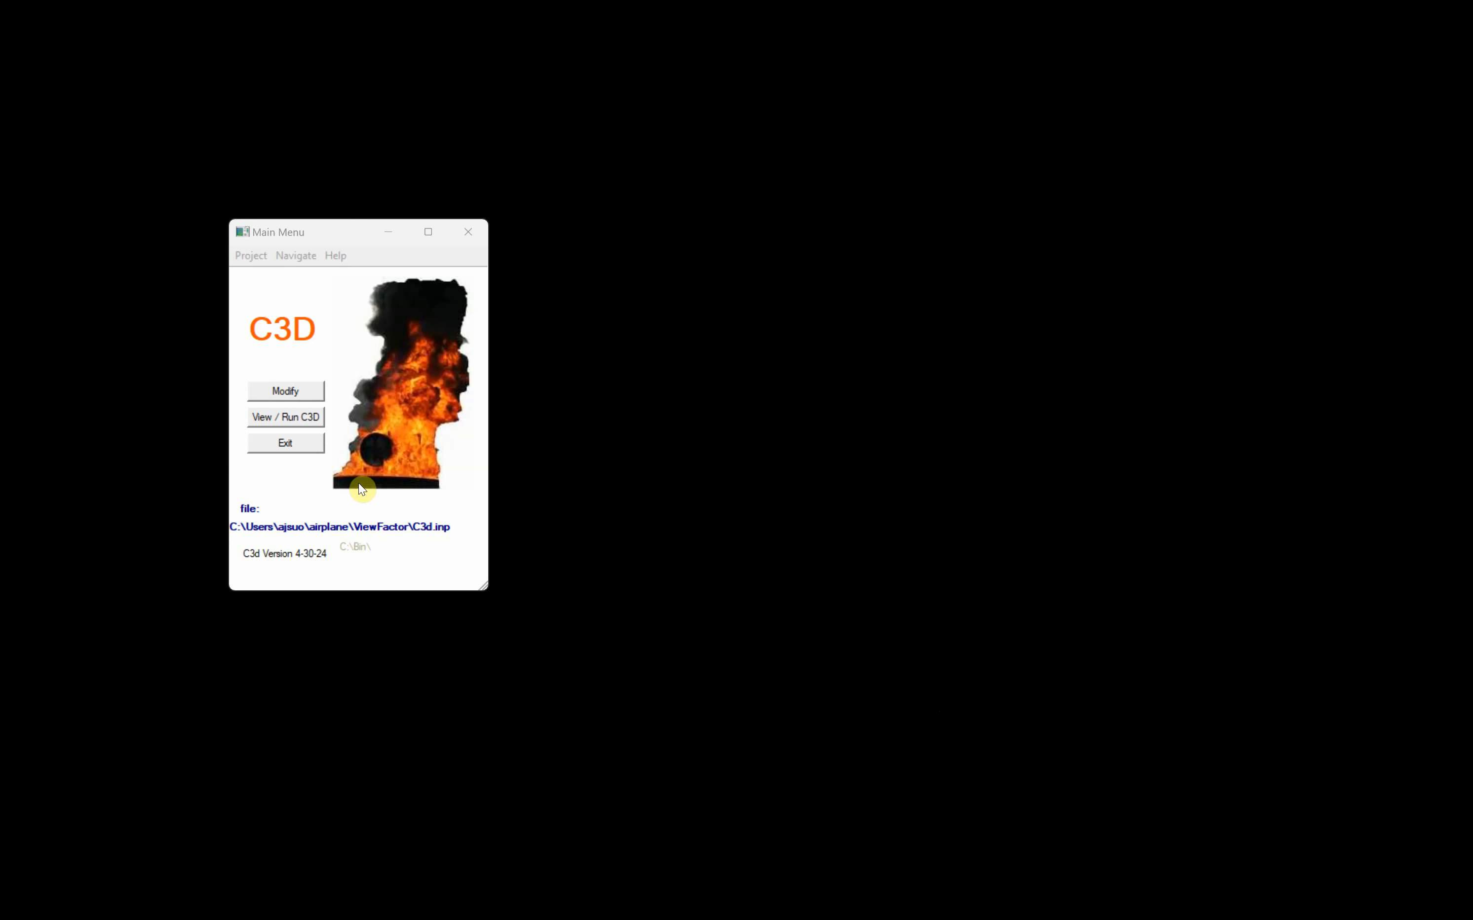
- Add a Spherical Region object named "hot sphere" to the model geometry after the airplane STL entry
left_click(286, 391)
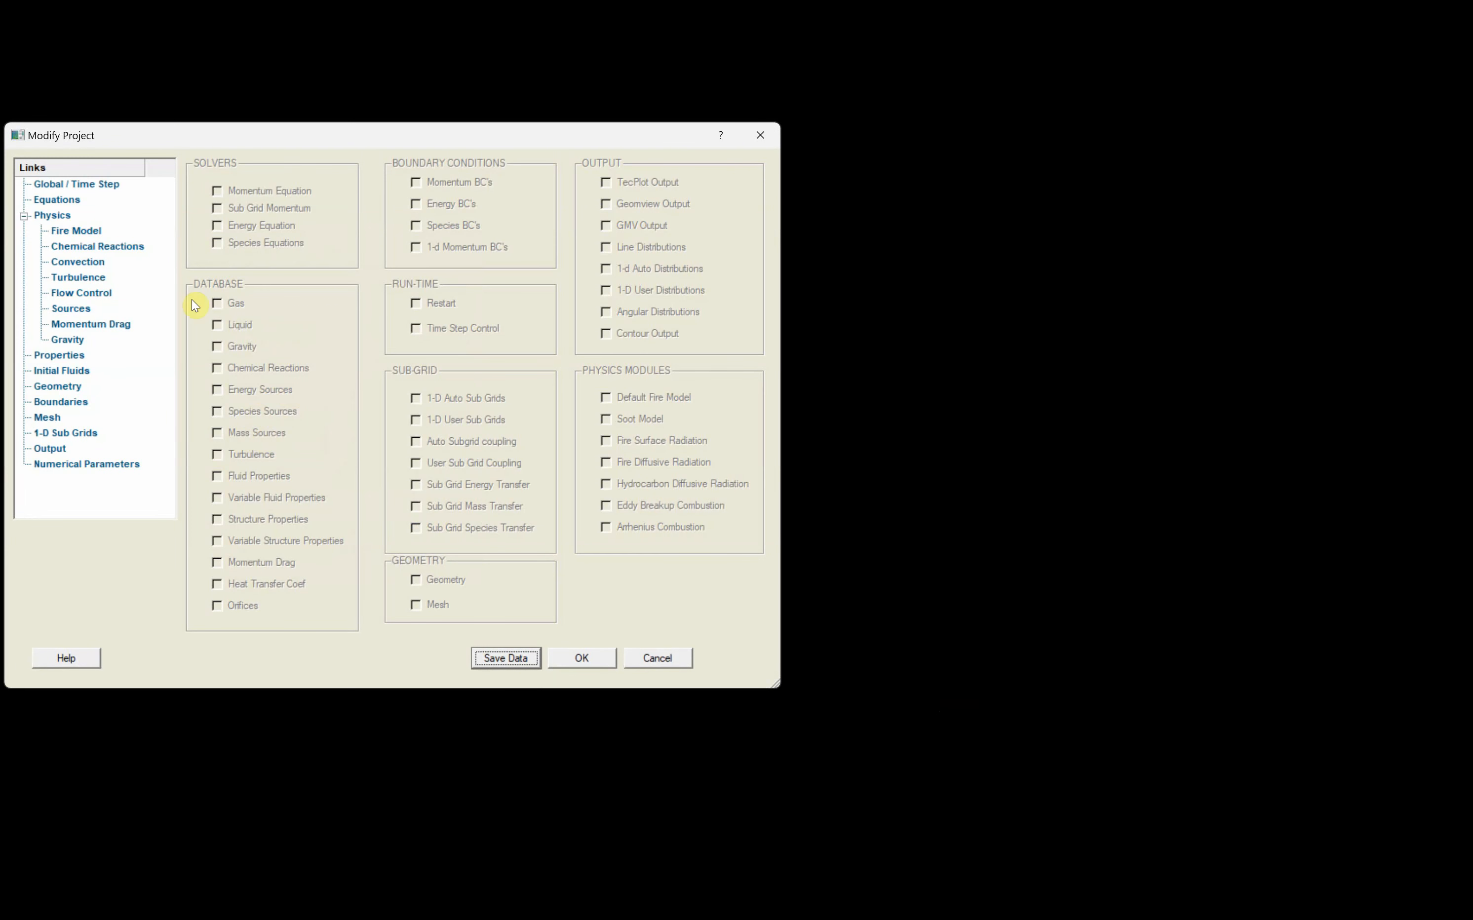
left_click_drag(252, 139, 402, 222)
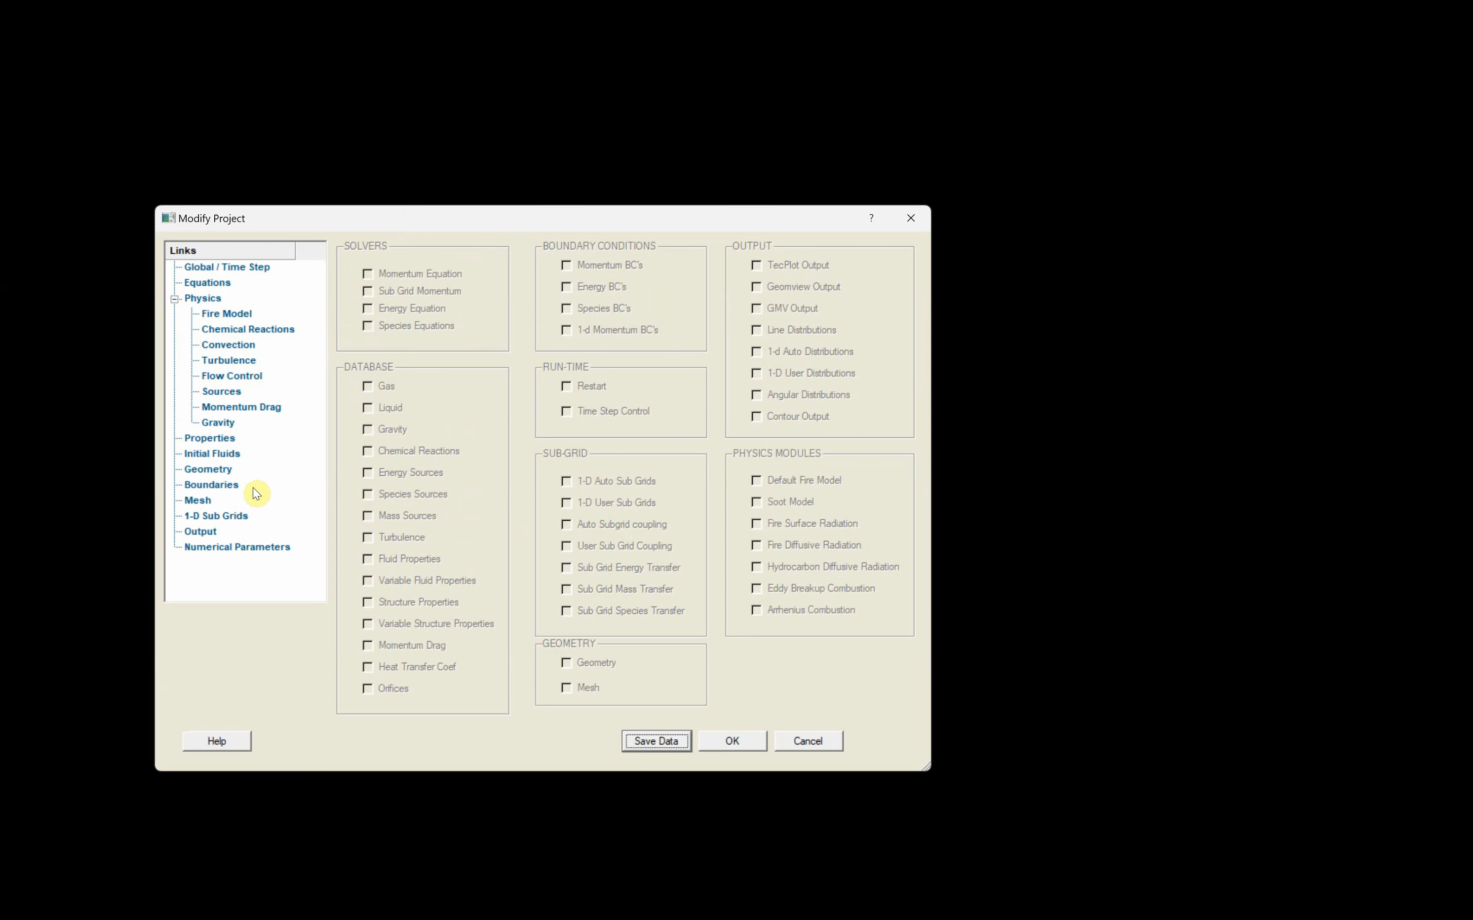
left_click(210, 470)
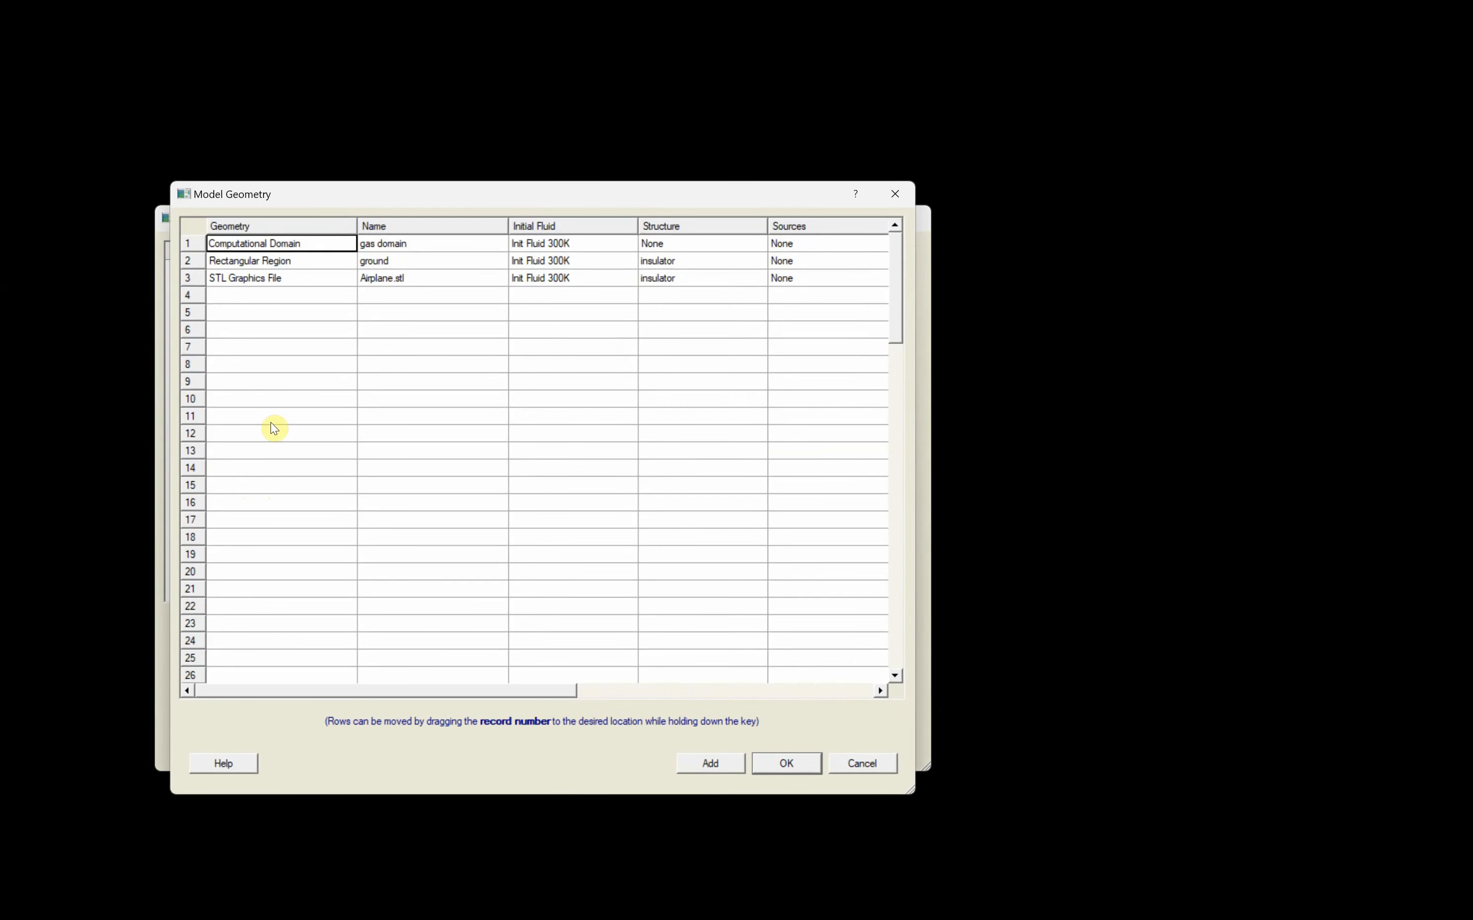
right_click(271, 294)
left_click(323, 312)
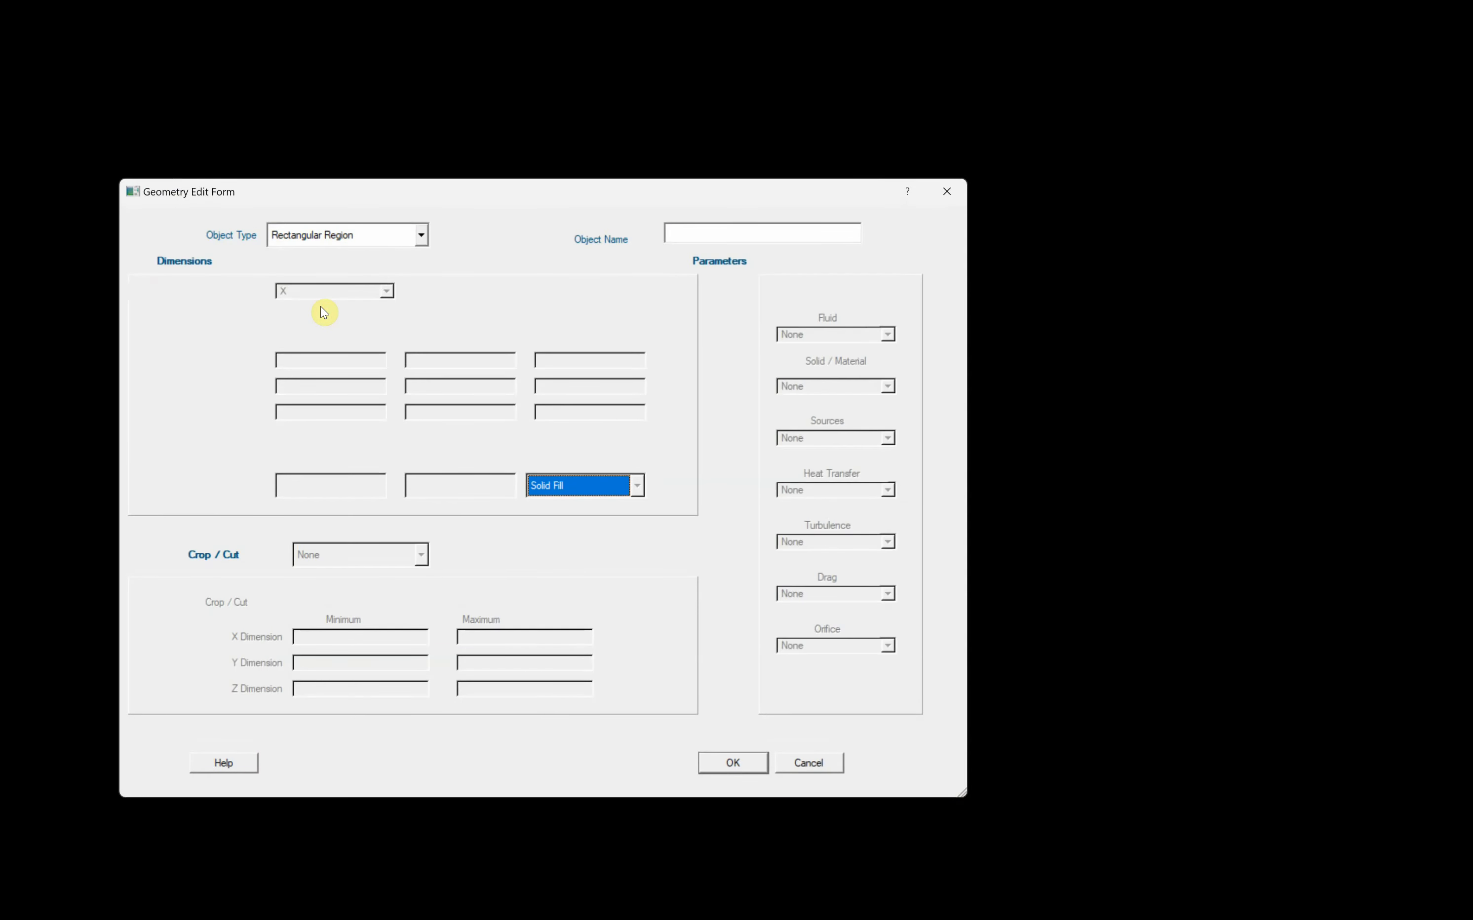
left_click(383, 241)
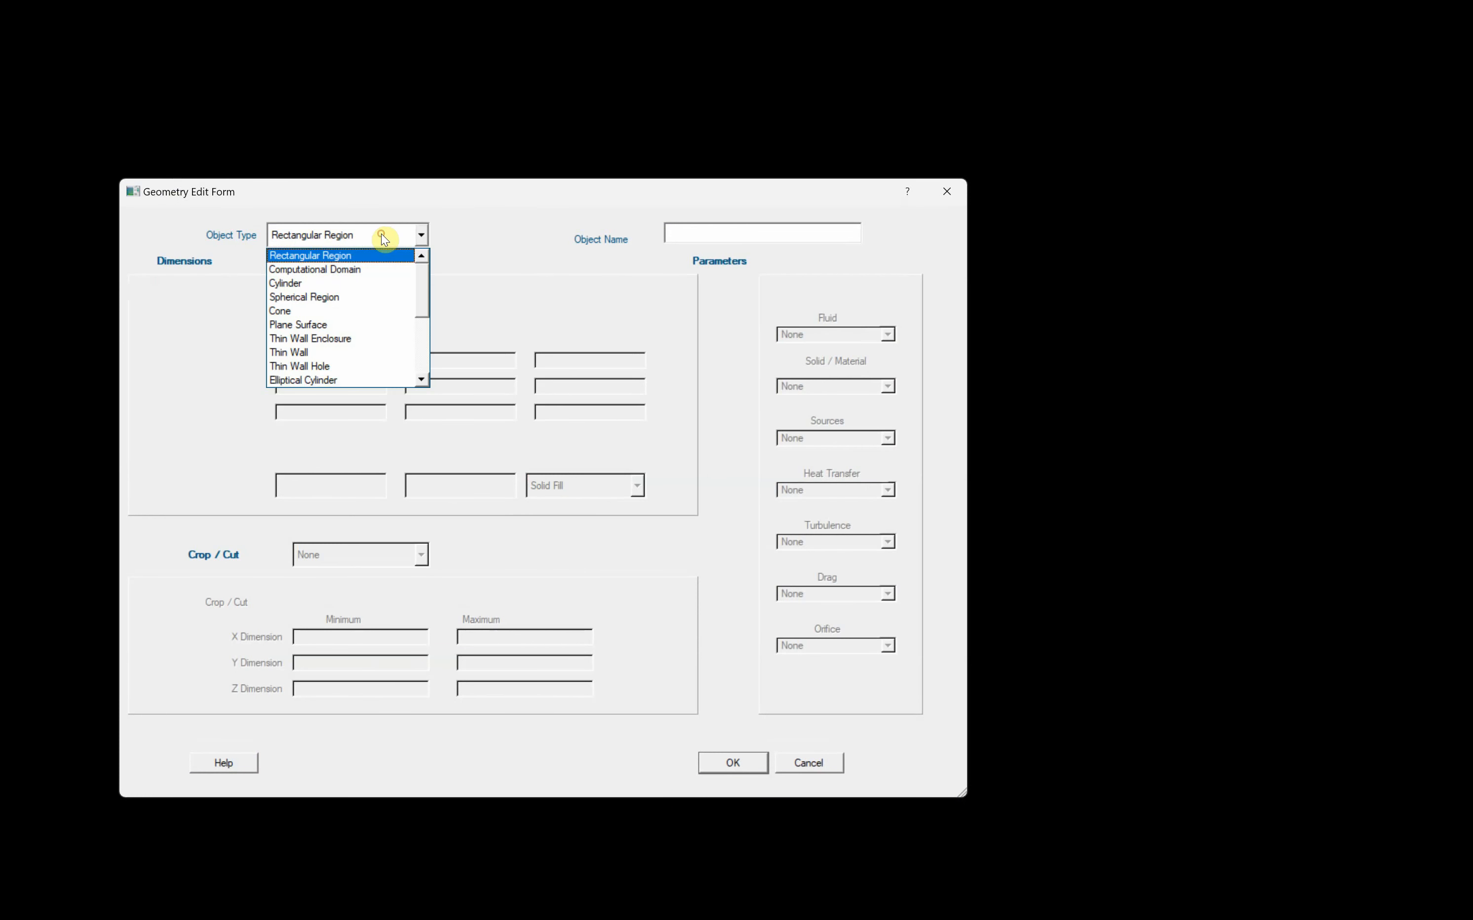
left_click(325, 298)
left_click(711, 233)
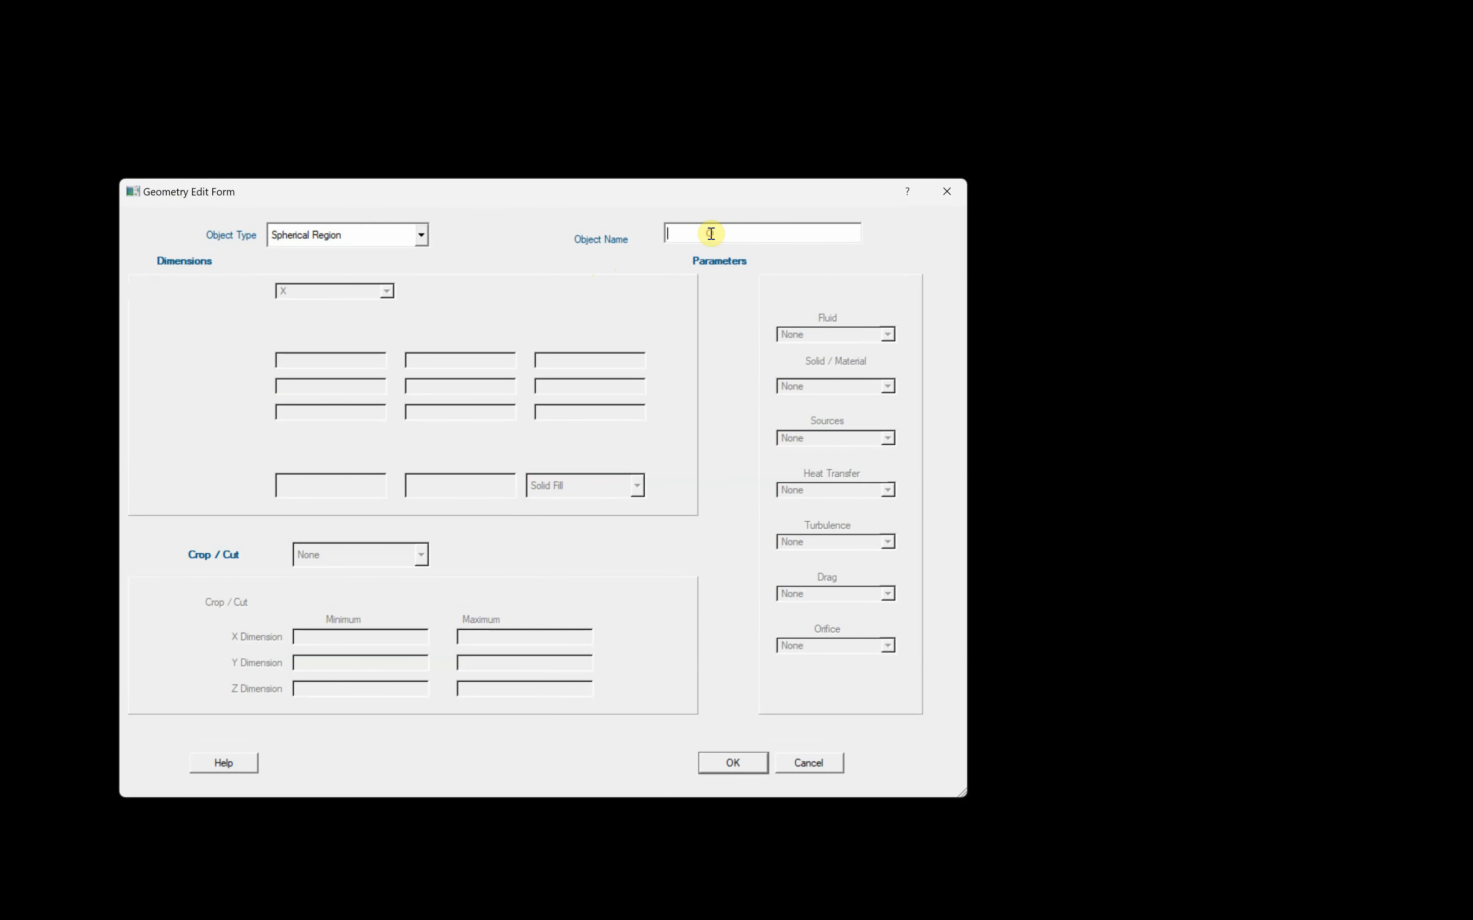
type("ho")
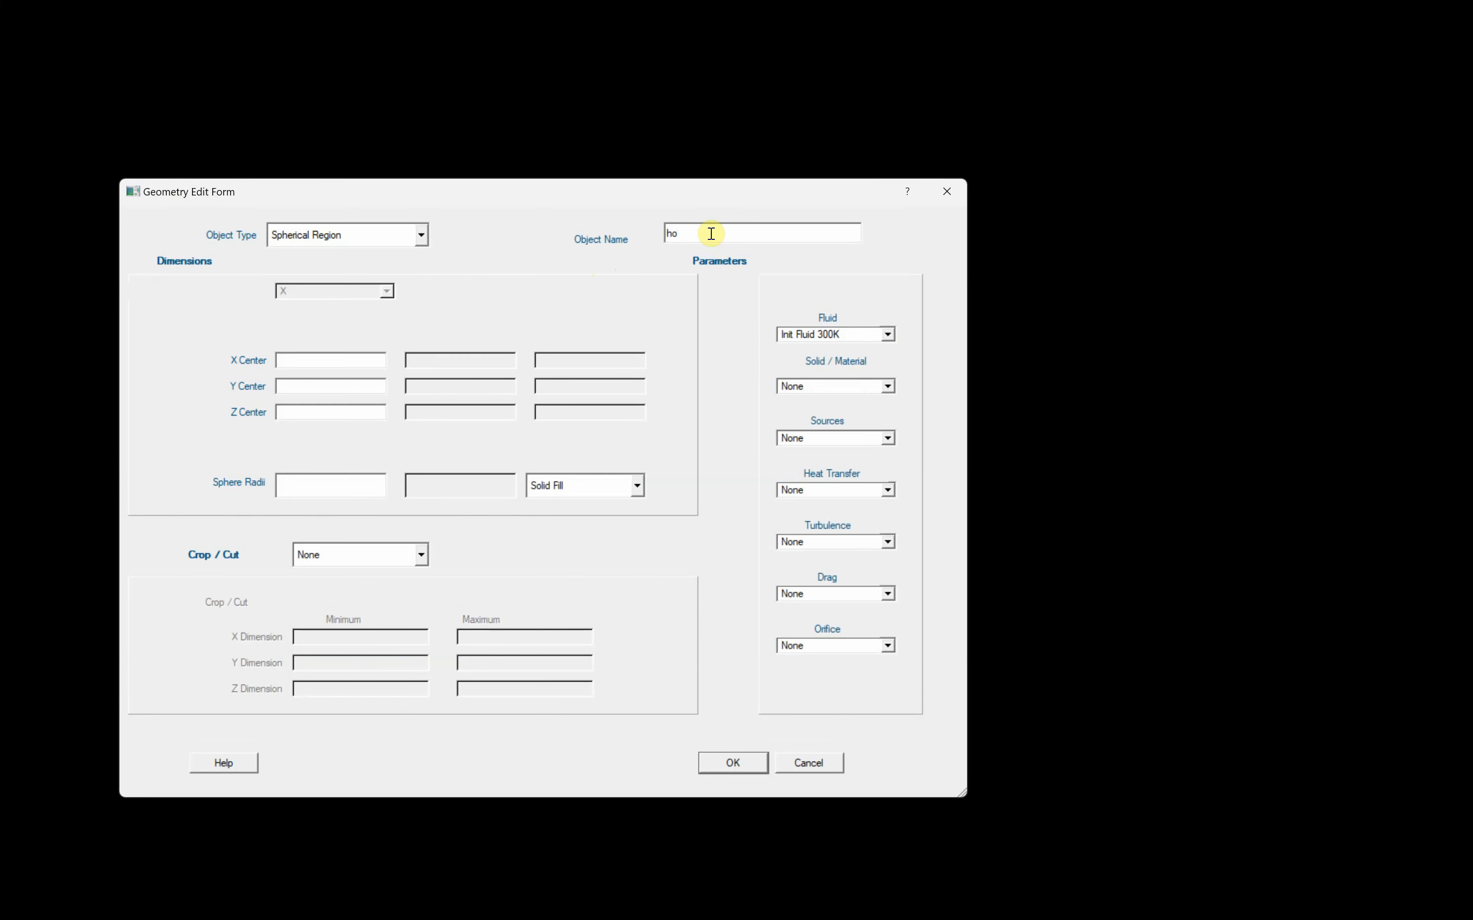
type("t sphere")
- Center the hot sphere at X 6, Y 0, Z 20 with radius 3 and solid fill, and assign Graphite as its material
left_click(315, 358)
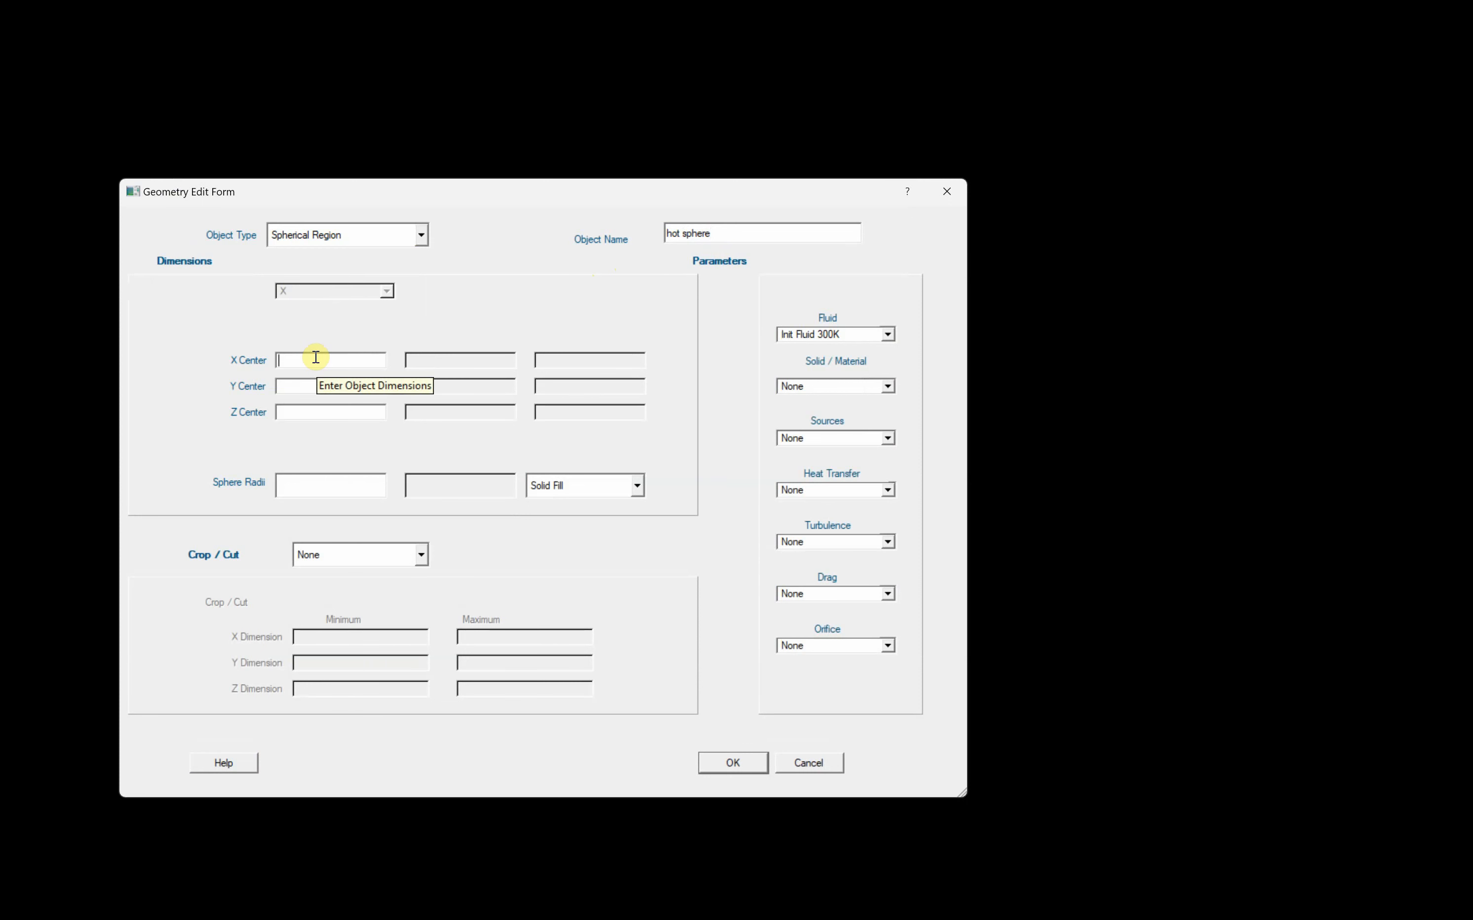
type("6")
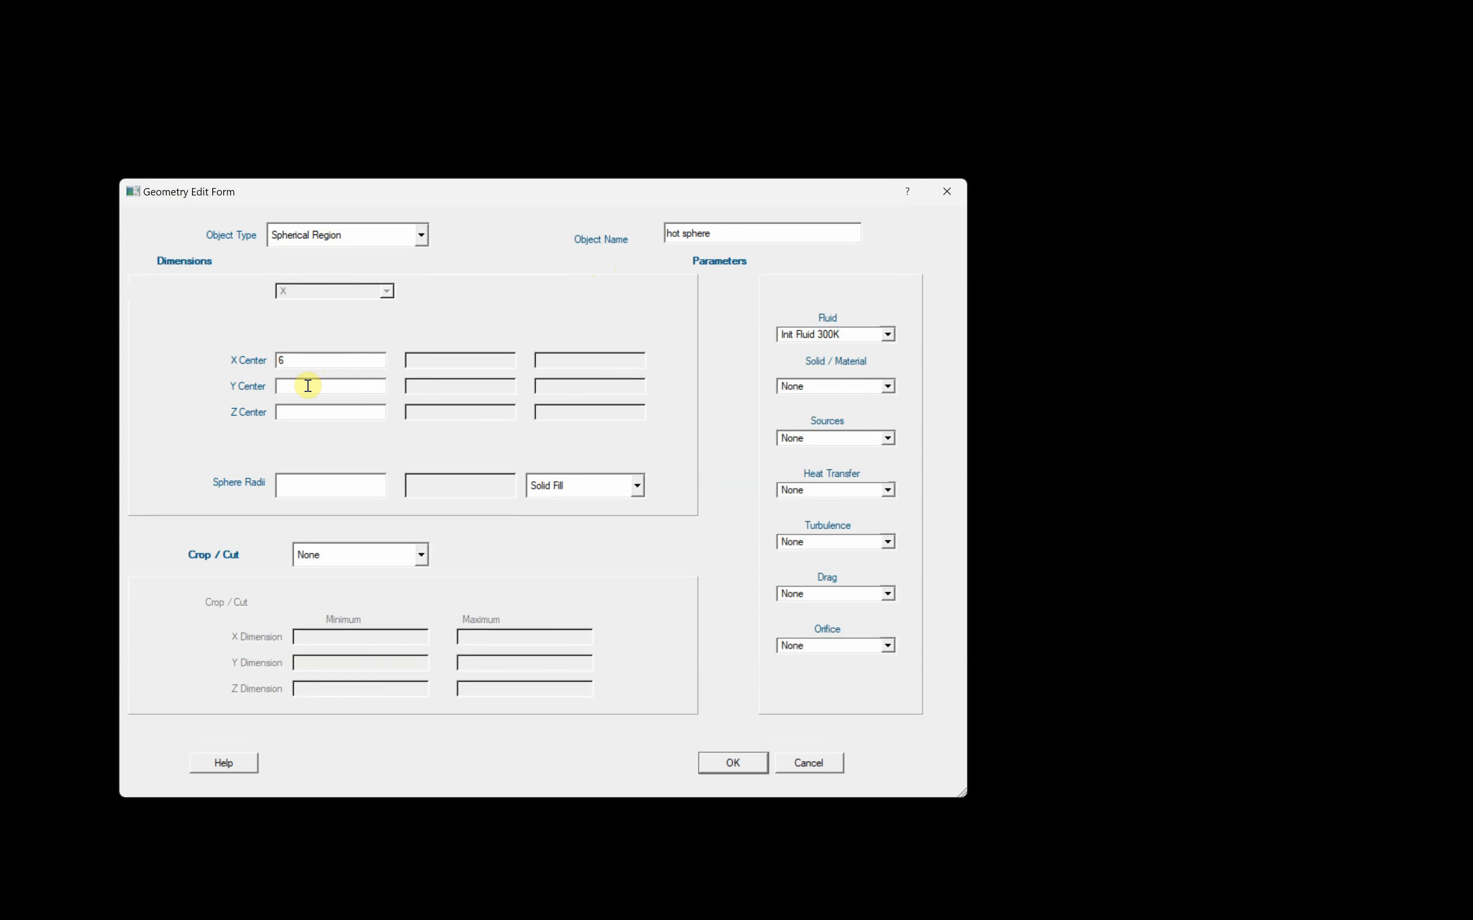
left_click(299, 410)
type("3")
left_click(854, 386)
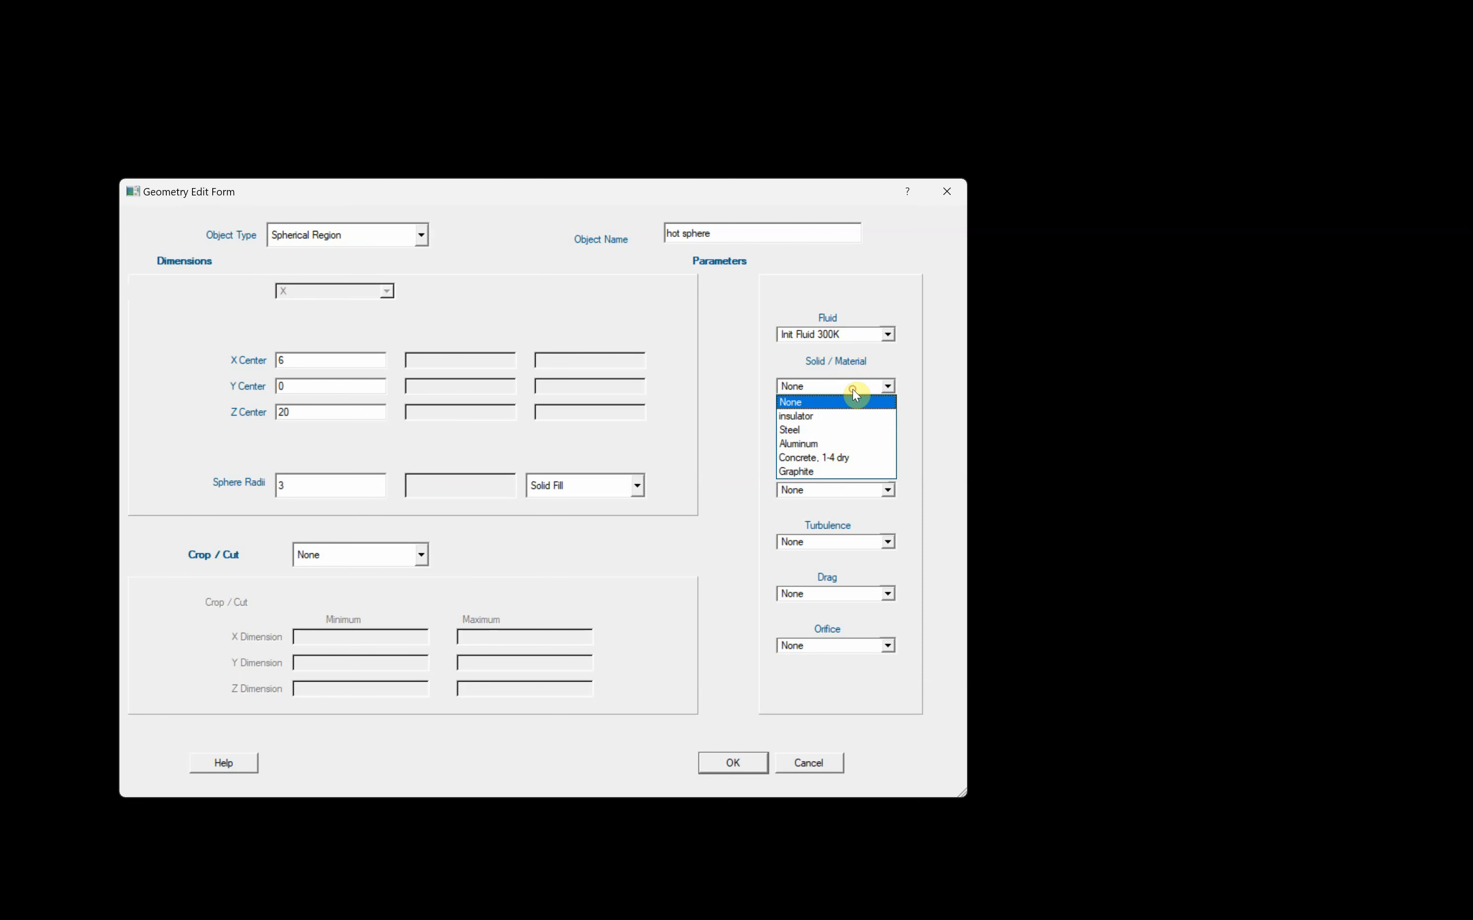
left_click(820, 473)
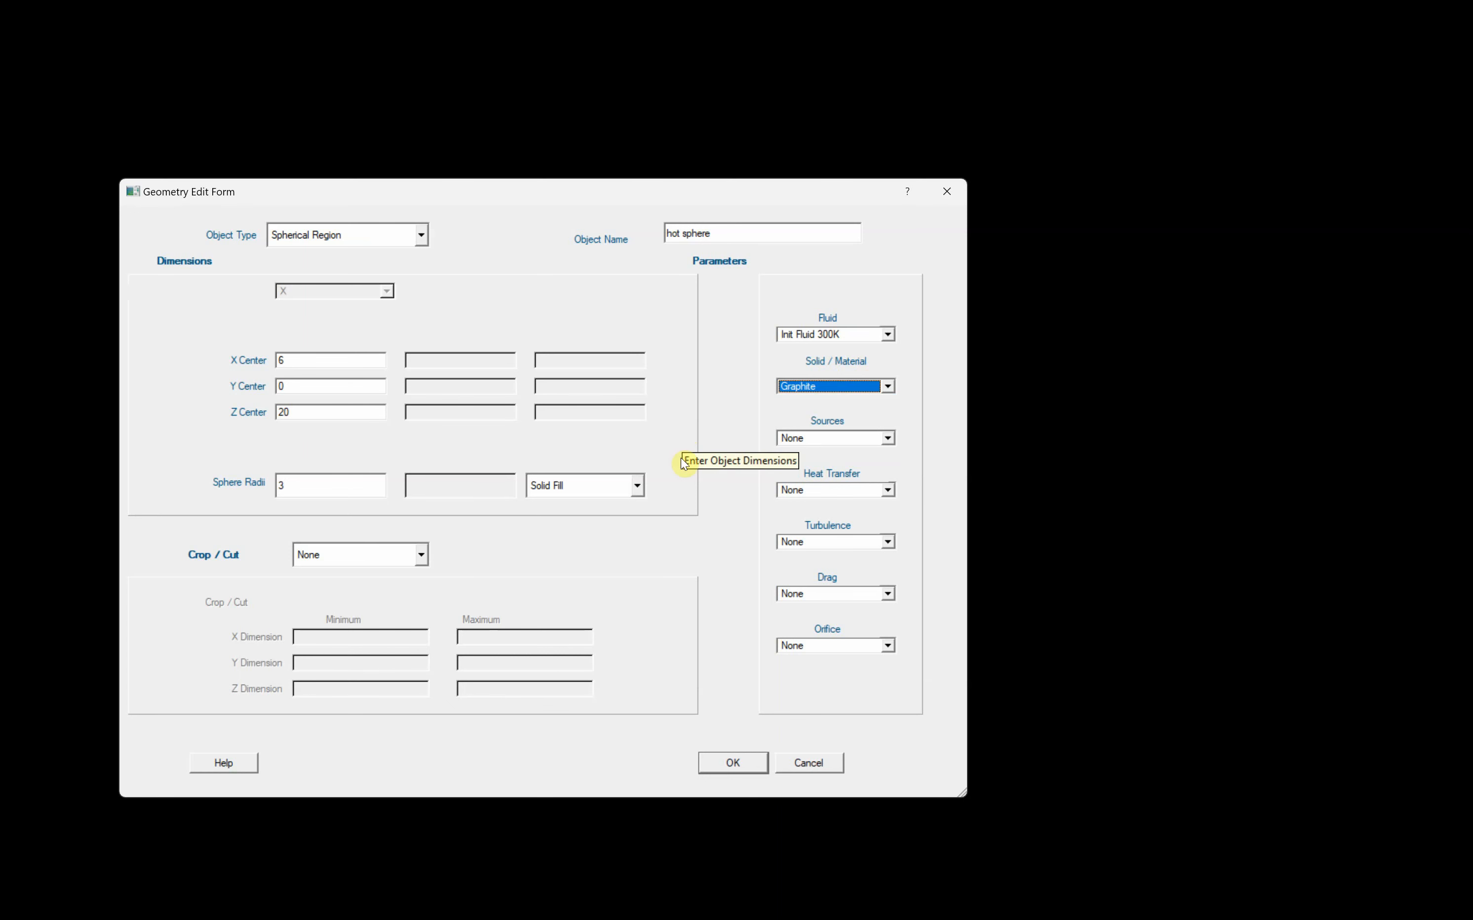
left_click(737, 764)
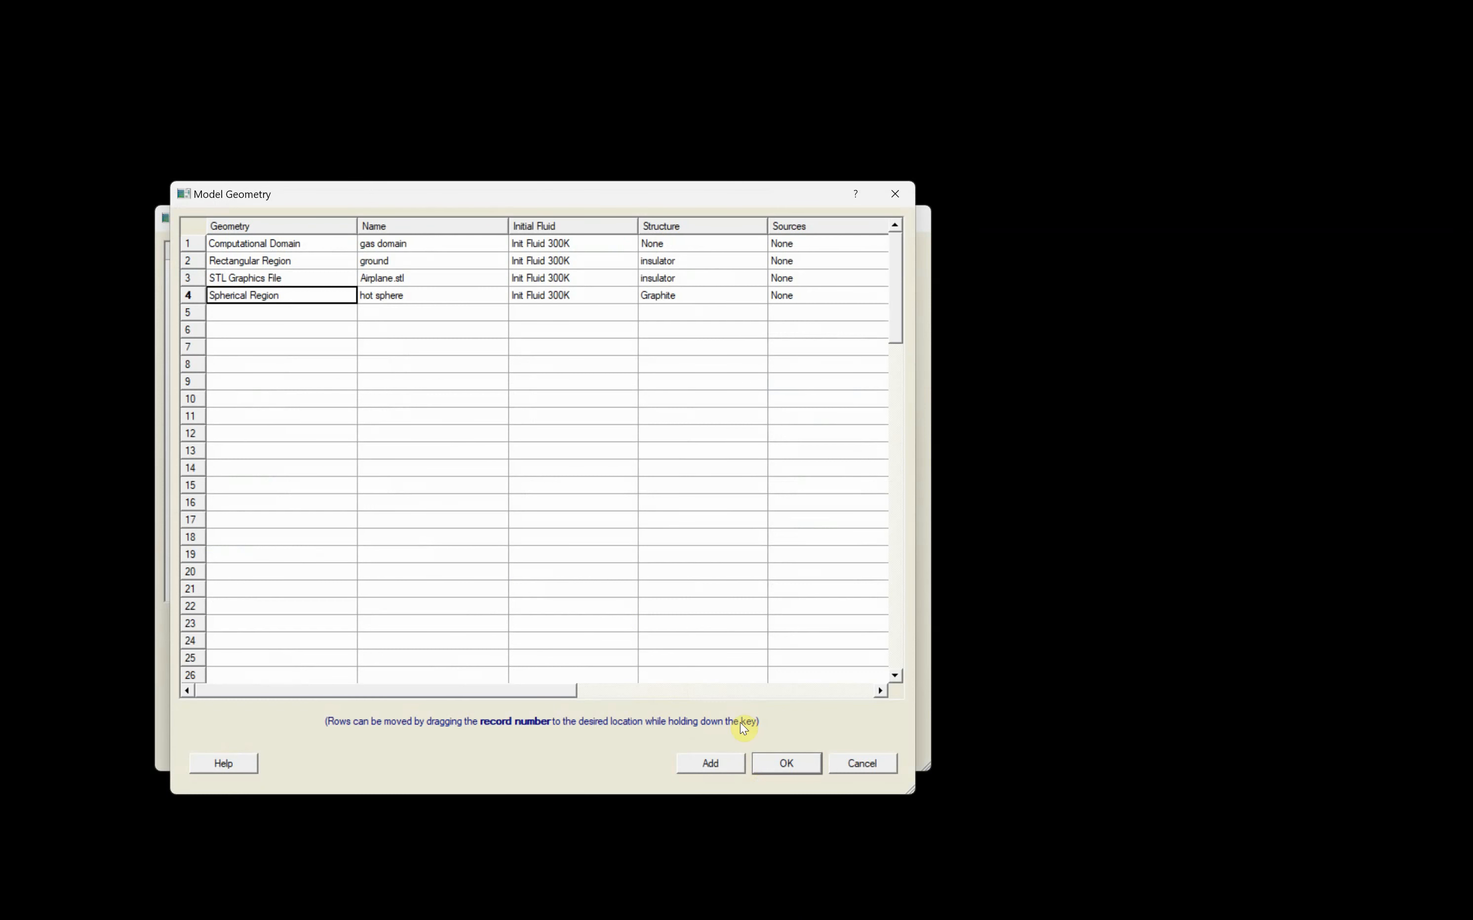
left_click(786, 763)
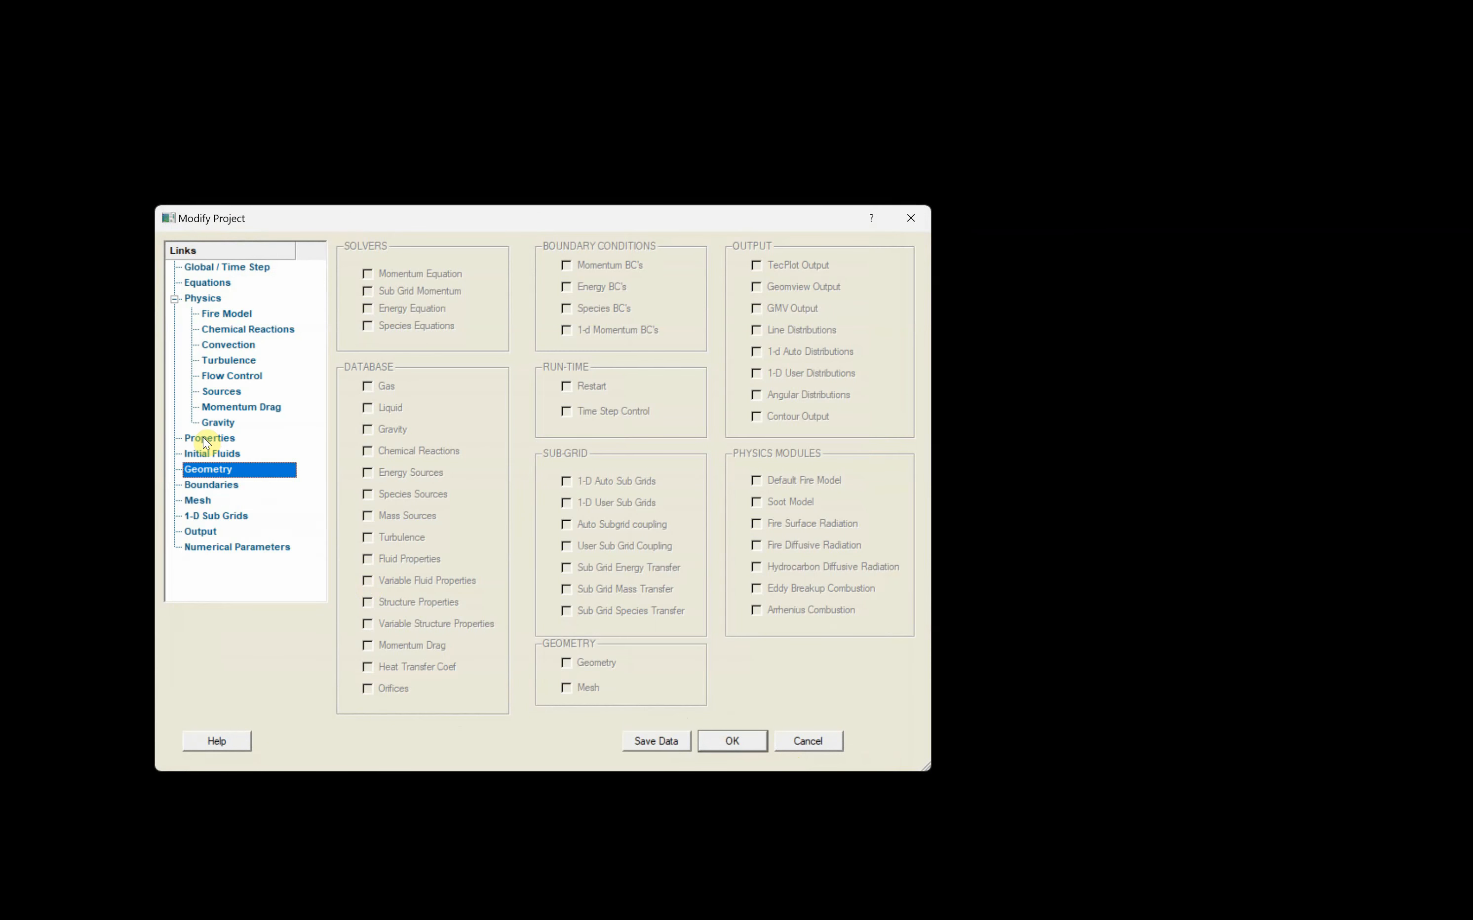
- Review the ground region's dimensions and material assignment in the model geometry
left_click(201, 471)
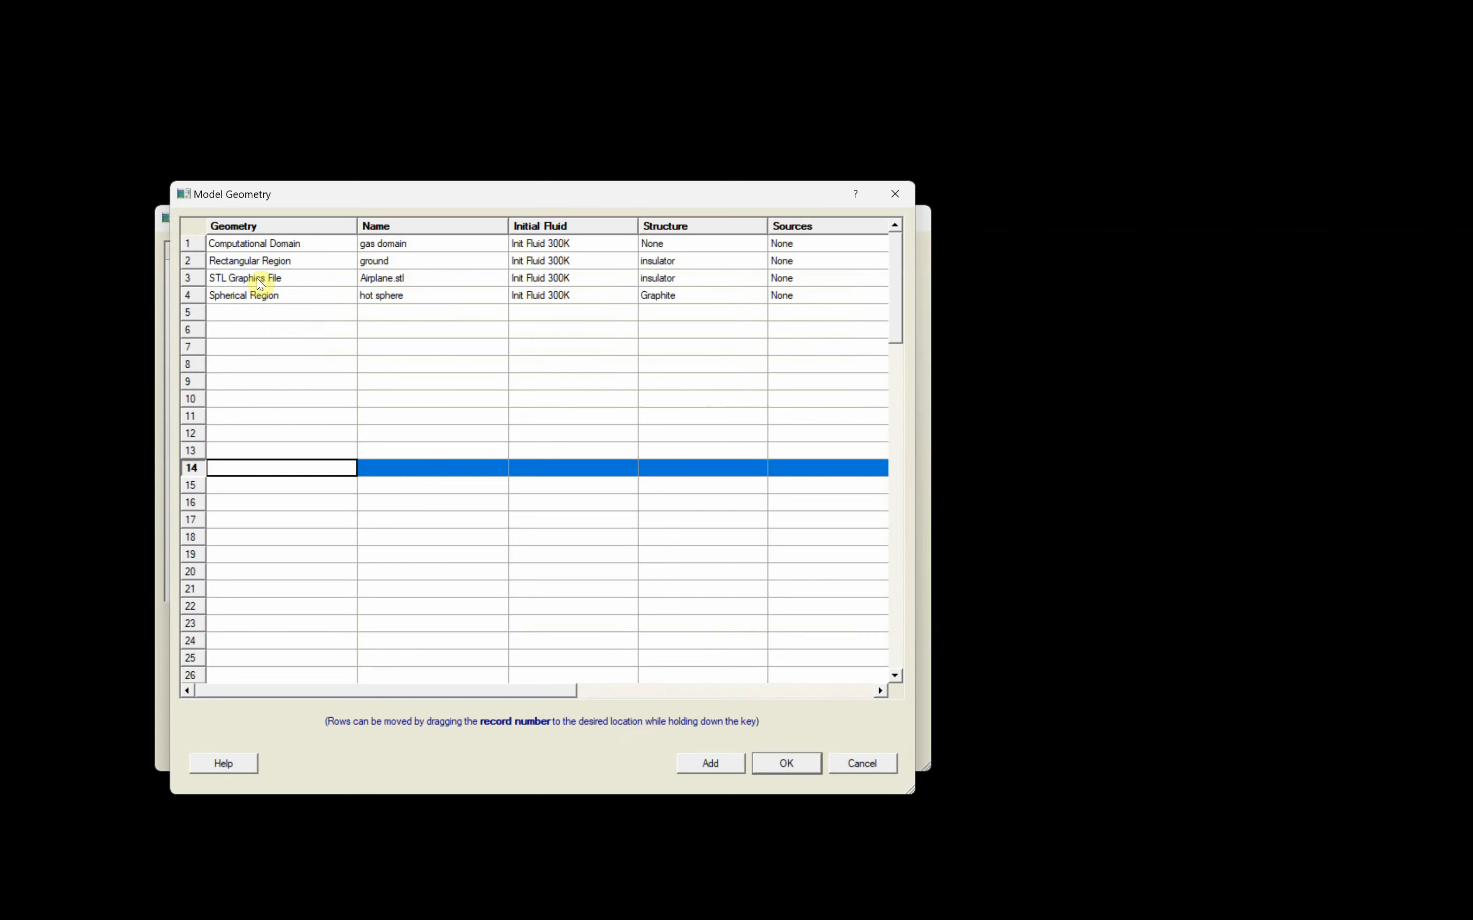
left_click(268, 264)
double_click(268, 265)
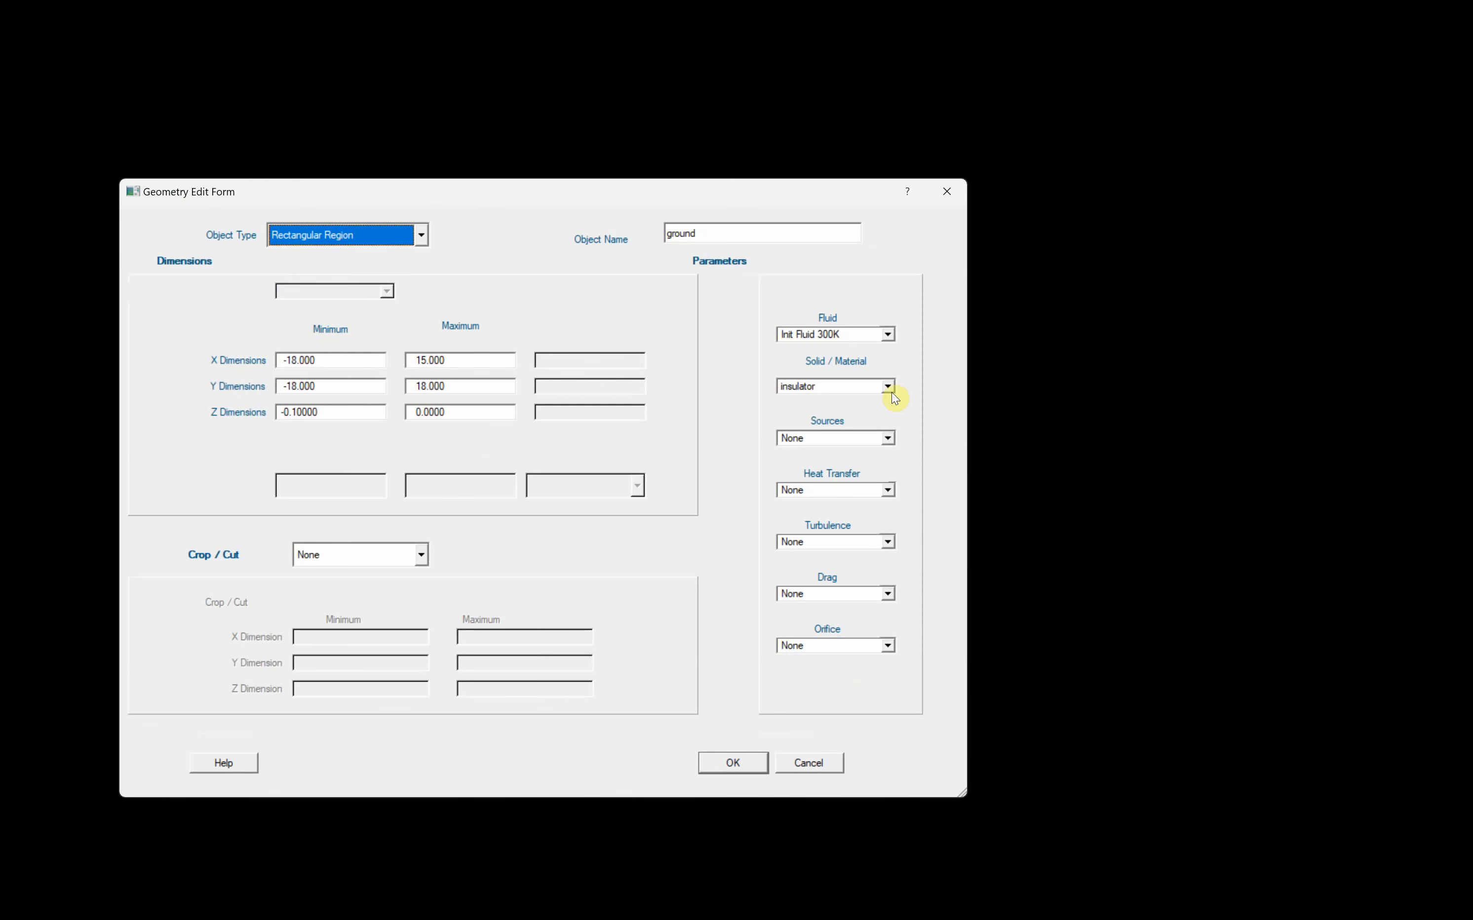
left_click(733, 763)
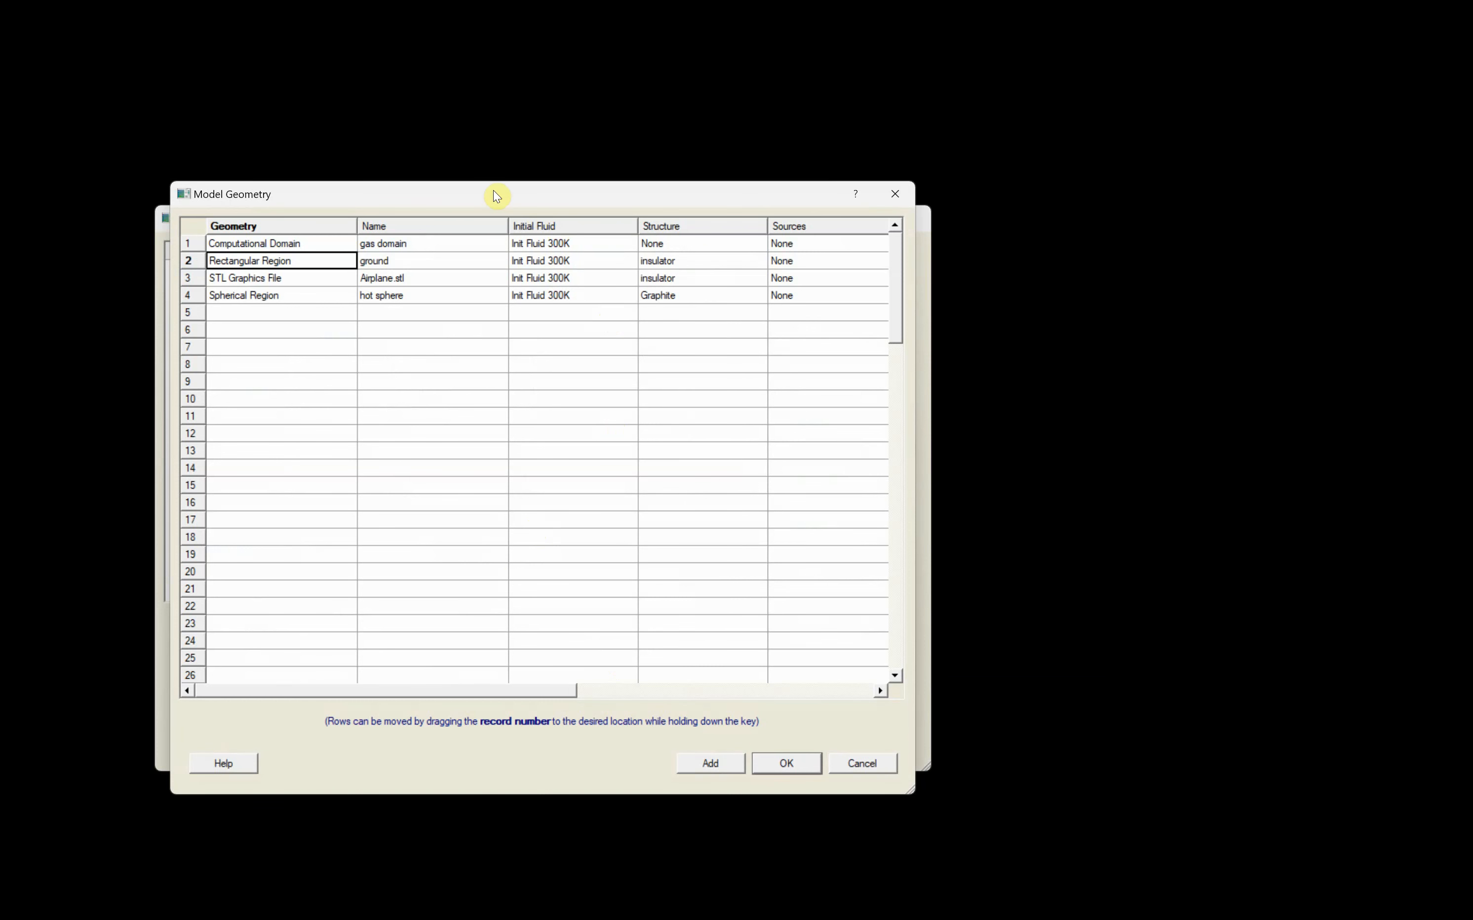
left_click_drag(494, 192, 574, 175)
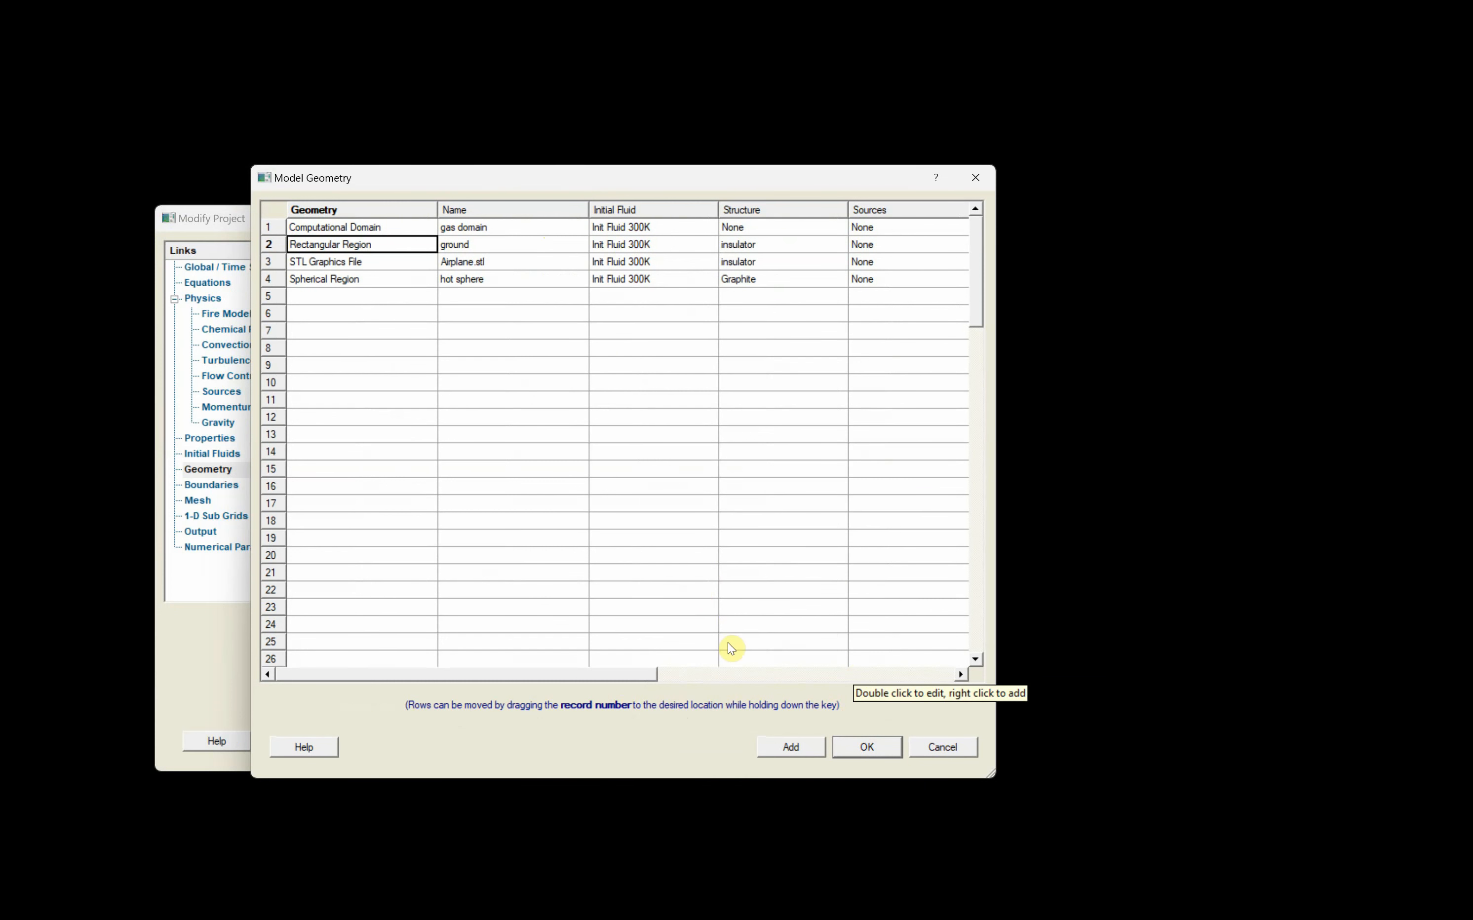
left_click(869, 748)
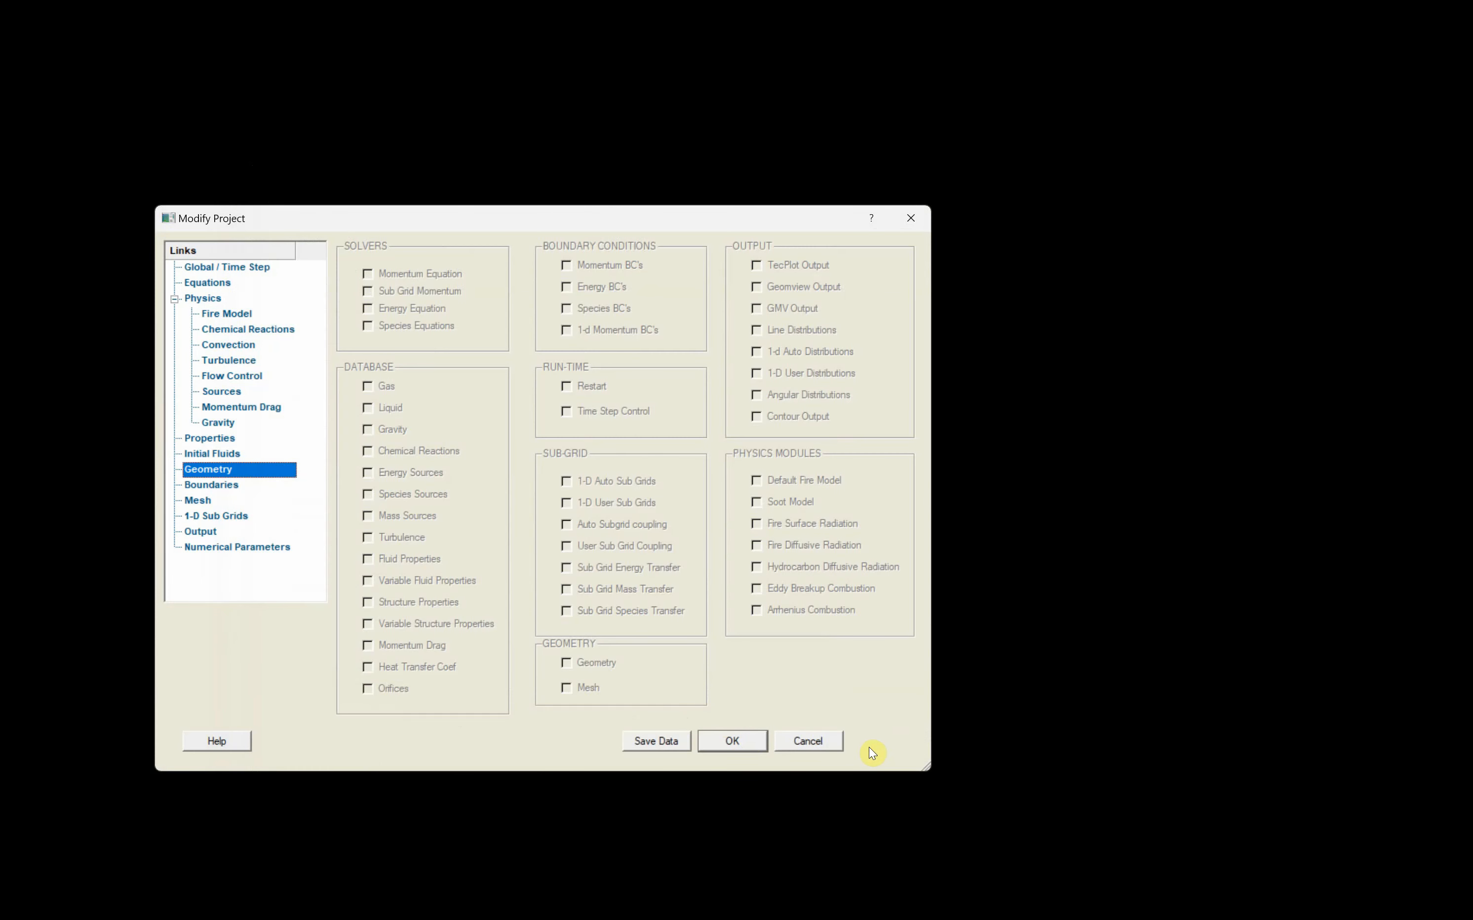
- Add a new 1-D sub grid named "ground" after the airplane sub grid
left_click(223, 516)
left_click(520, 331)
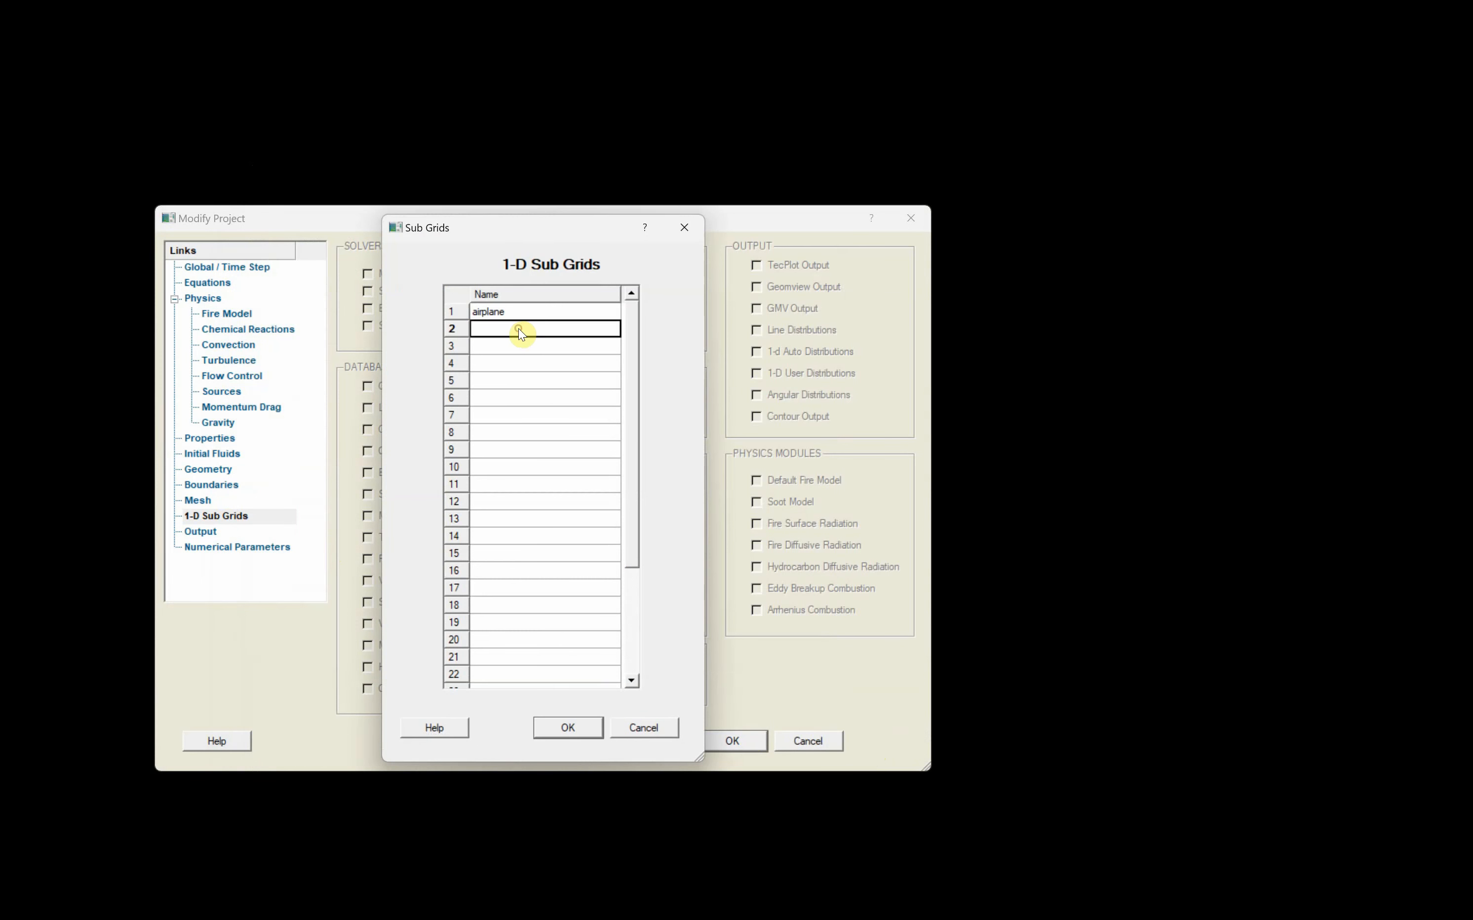
right_click(519, 330)
left_click(558, 344)
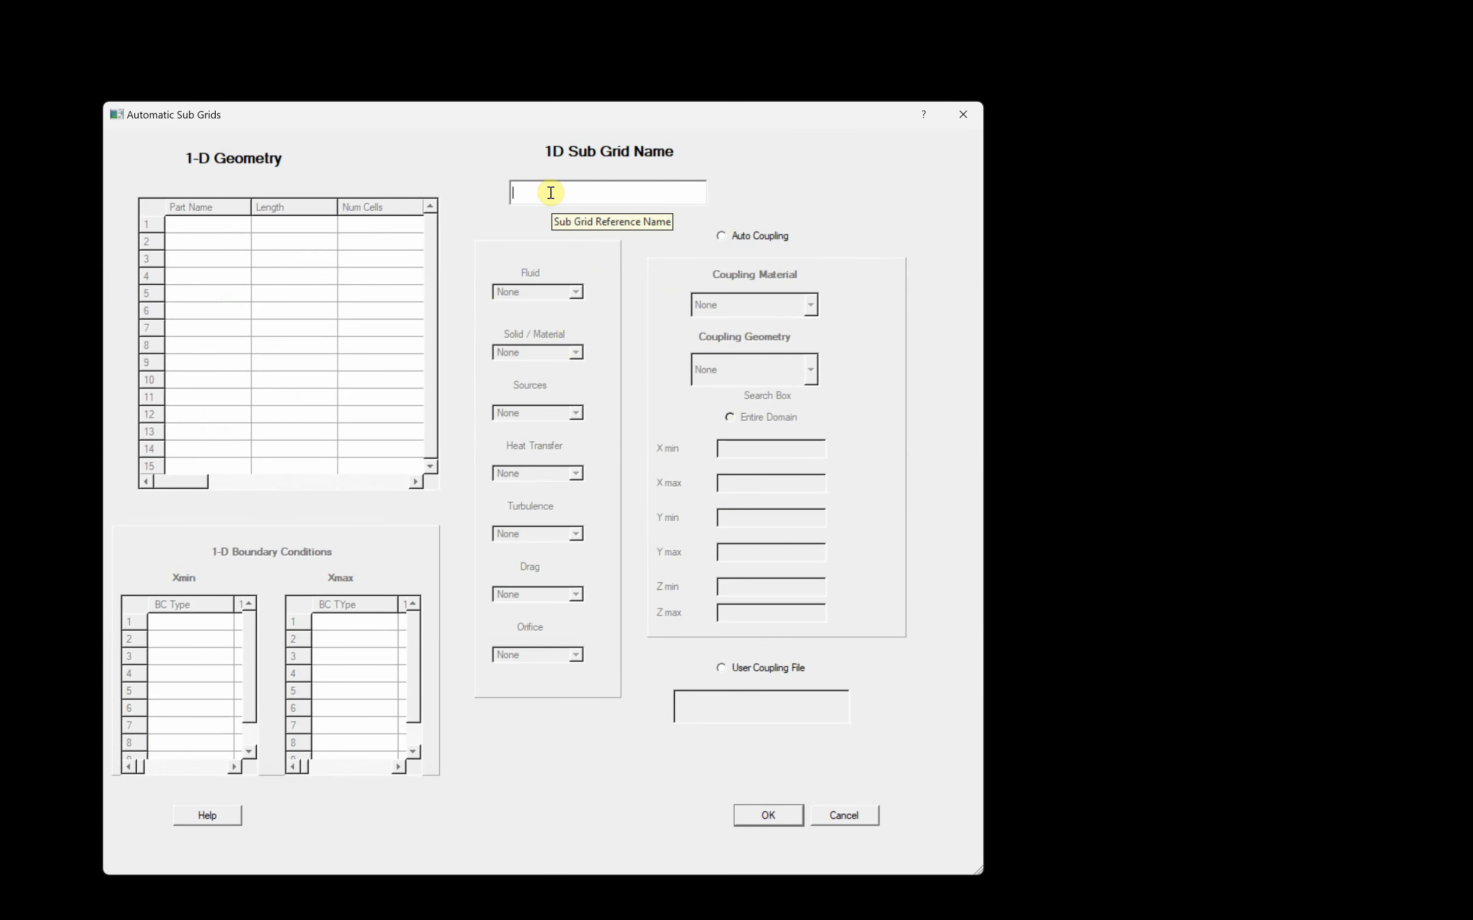
type("ground")
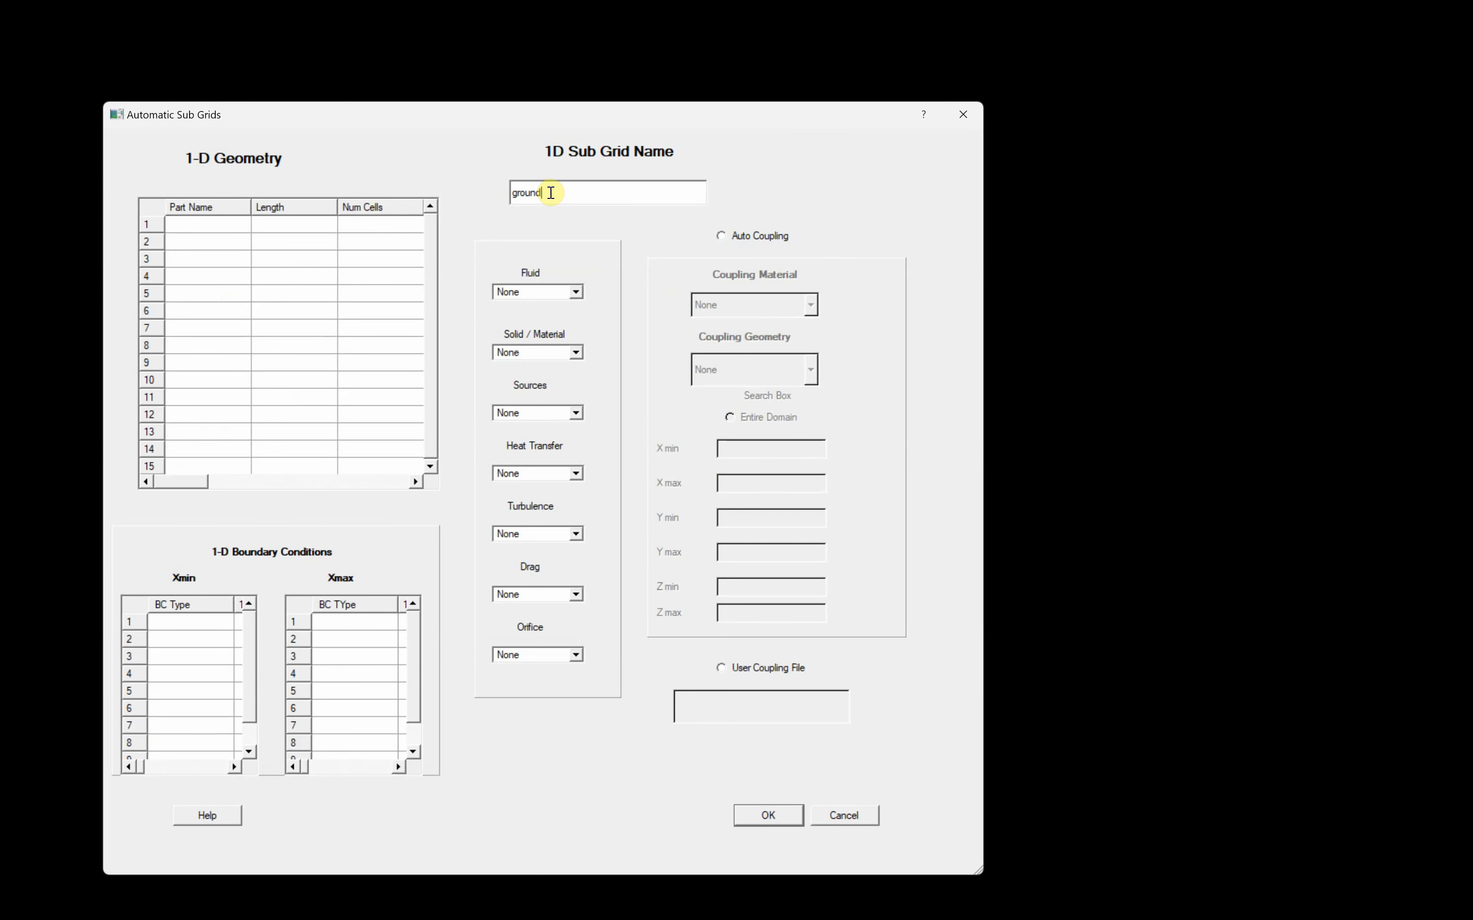
- Define the ground sub grid's first part as "g" with length .2 and 5 cells
left_click(213, 225)
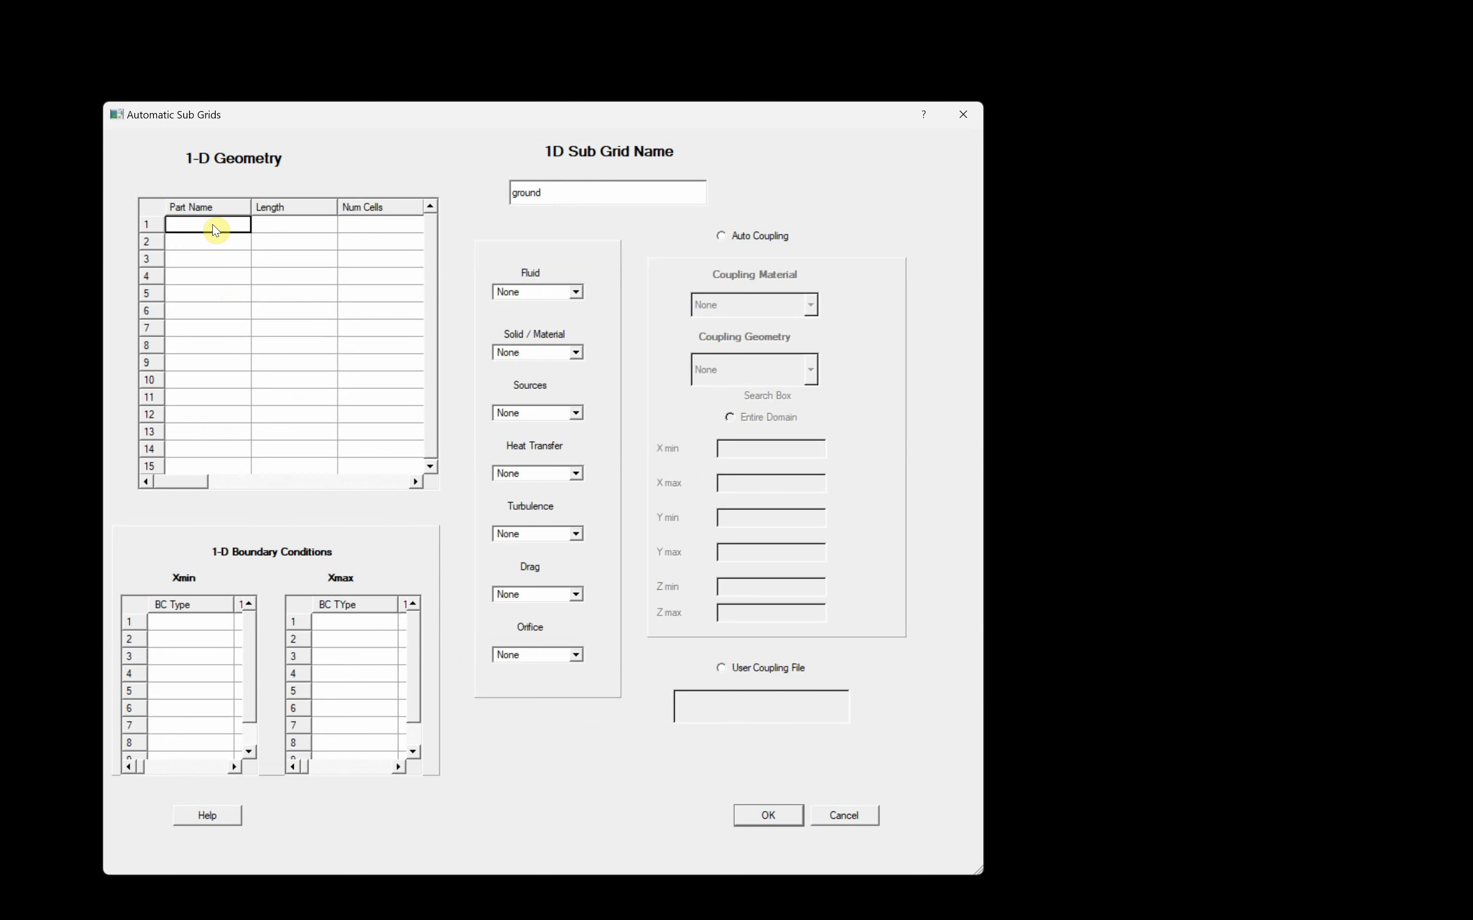
type("g")
left_click(287, 227)
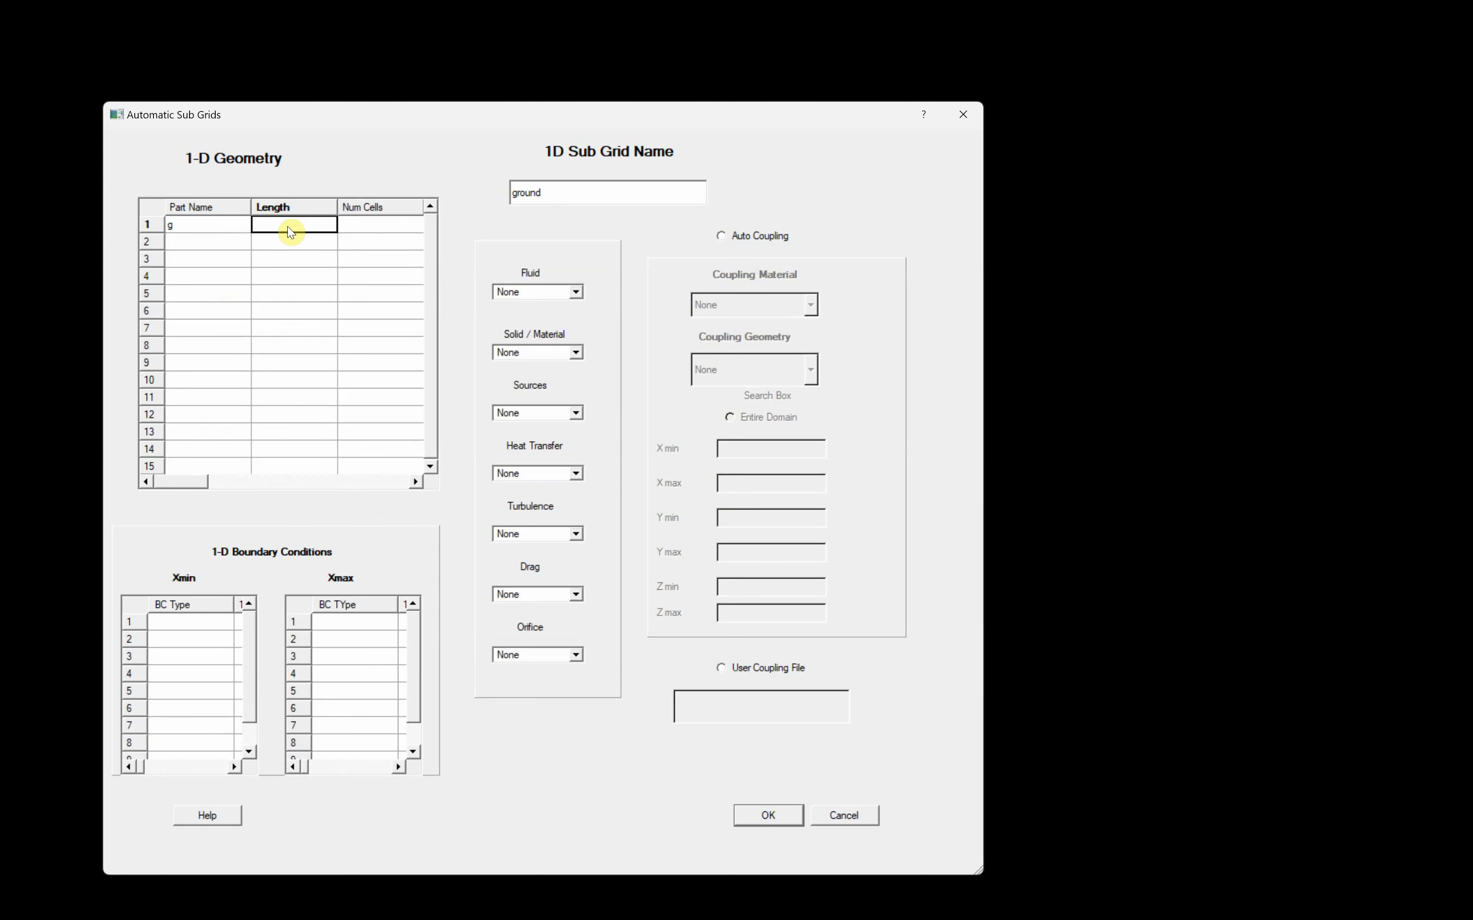
left_click(288, 227)
type(".2")
left_click(403, 227)
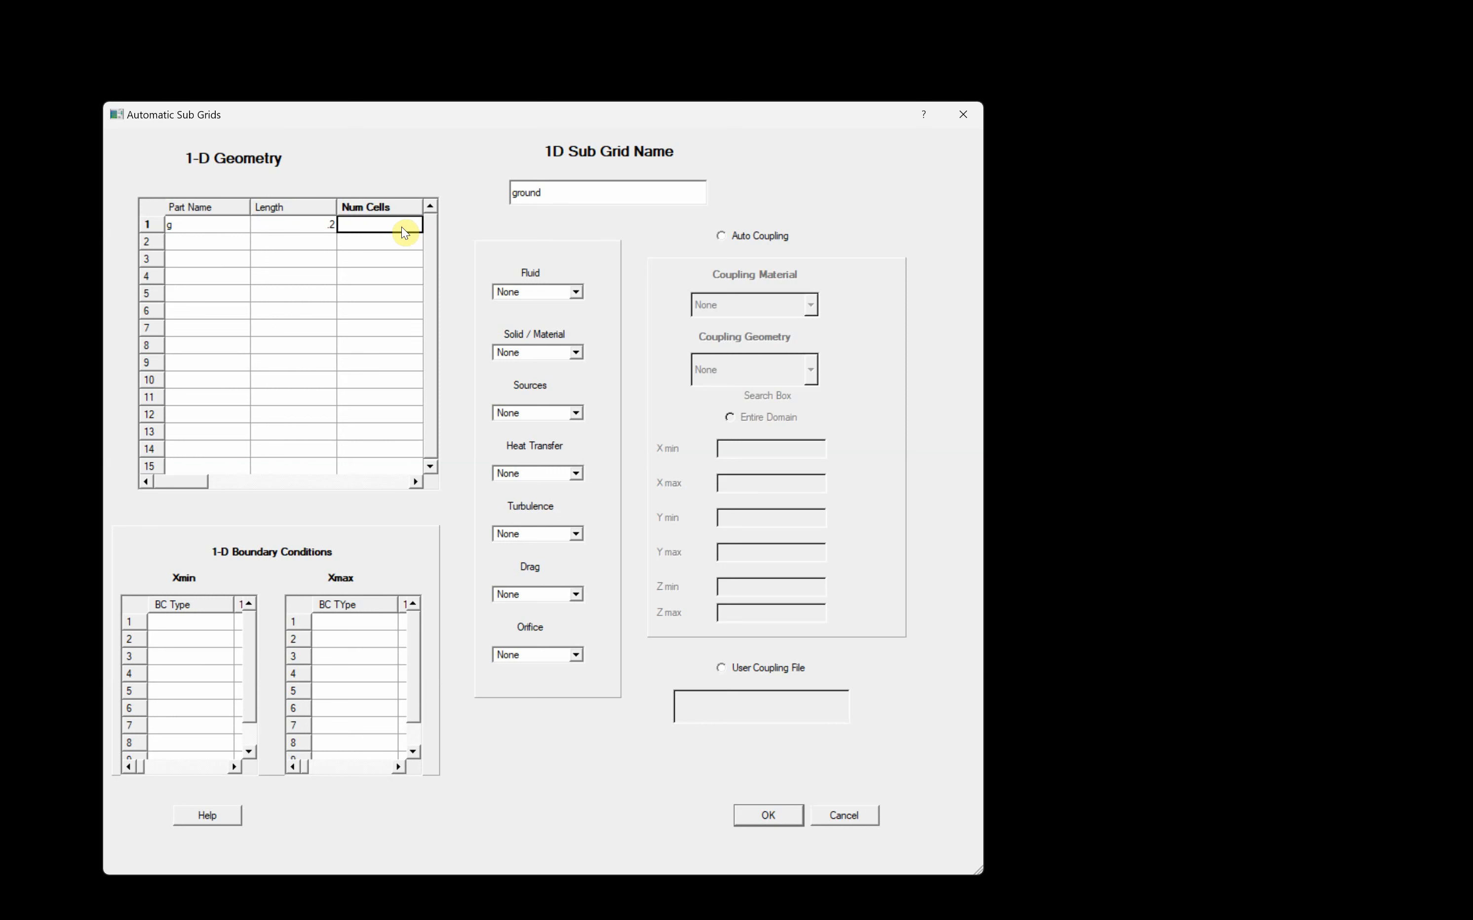
type("5")
- Assign Init Fluid 300K as the ground sub grid's fluid and "Concrete, 1-4 dry" as its solid material
left_click(575, 291)
left_click(560, 326)
left_click(576, 353)
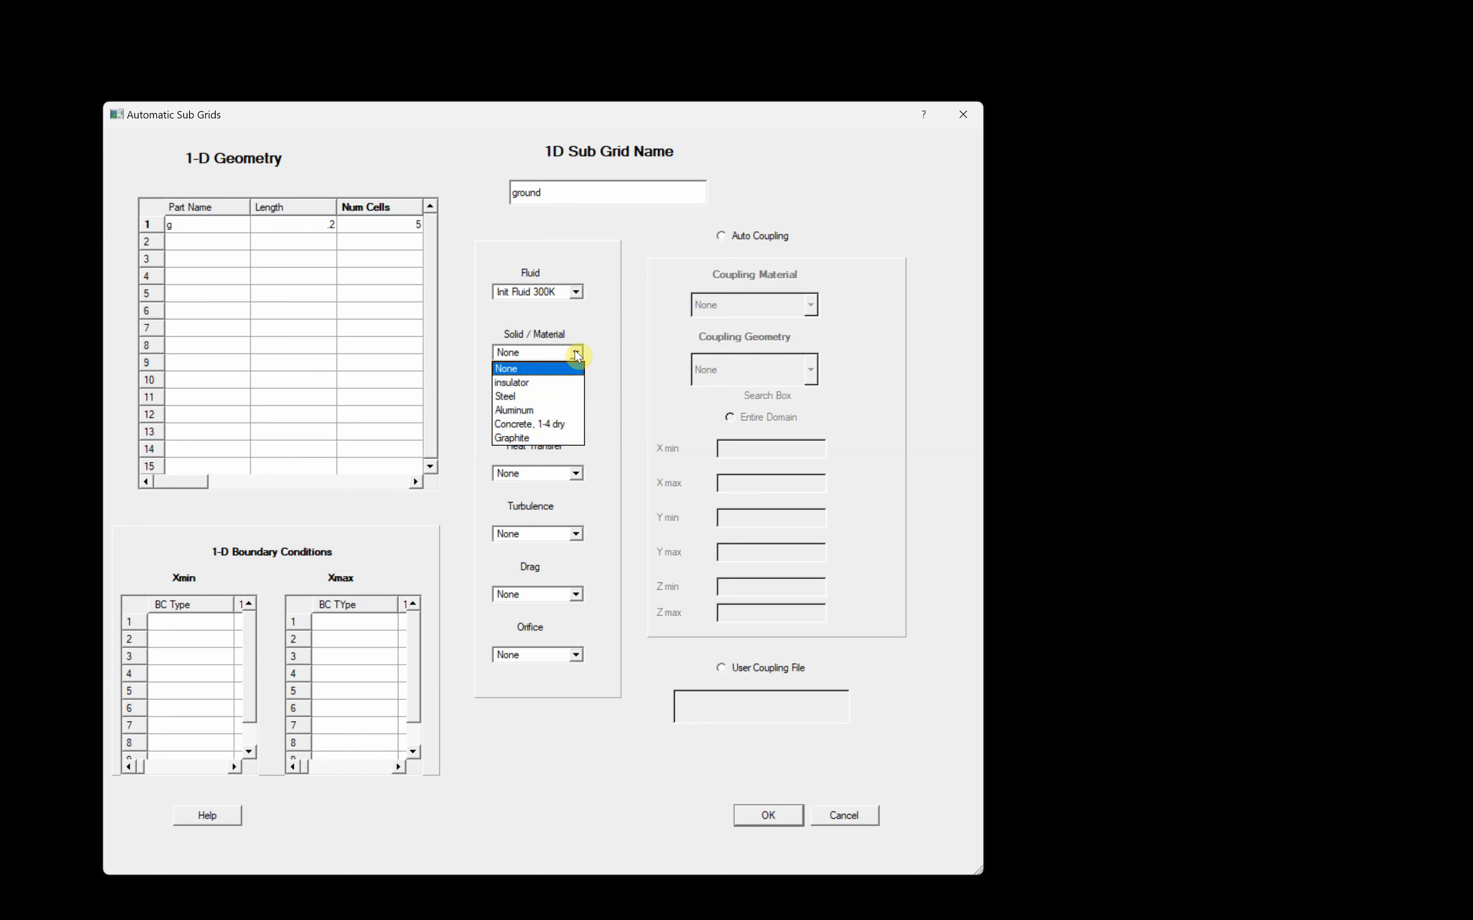
left_click(549, 423)
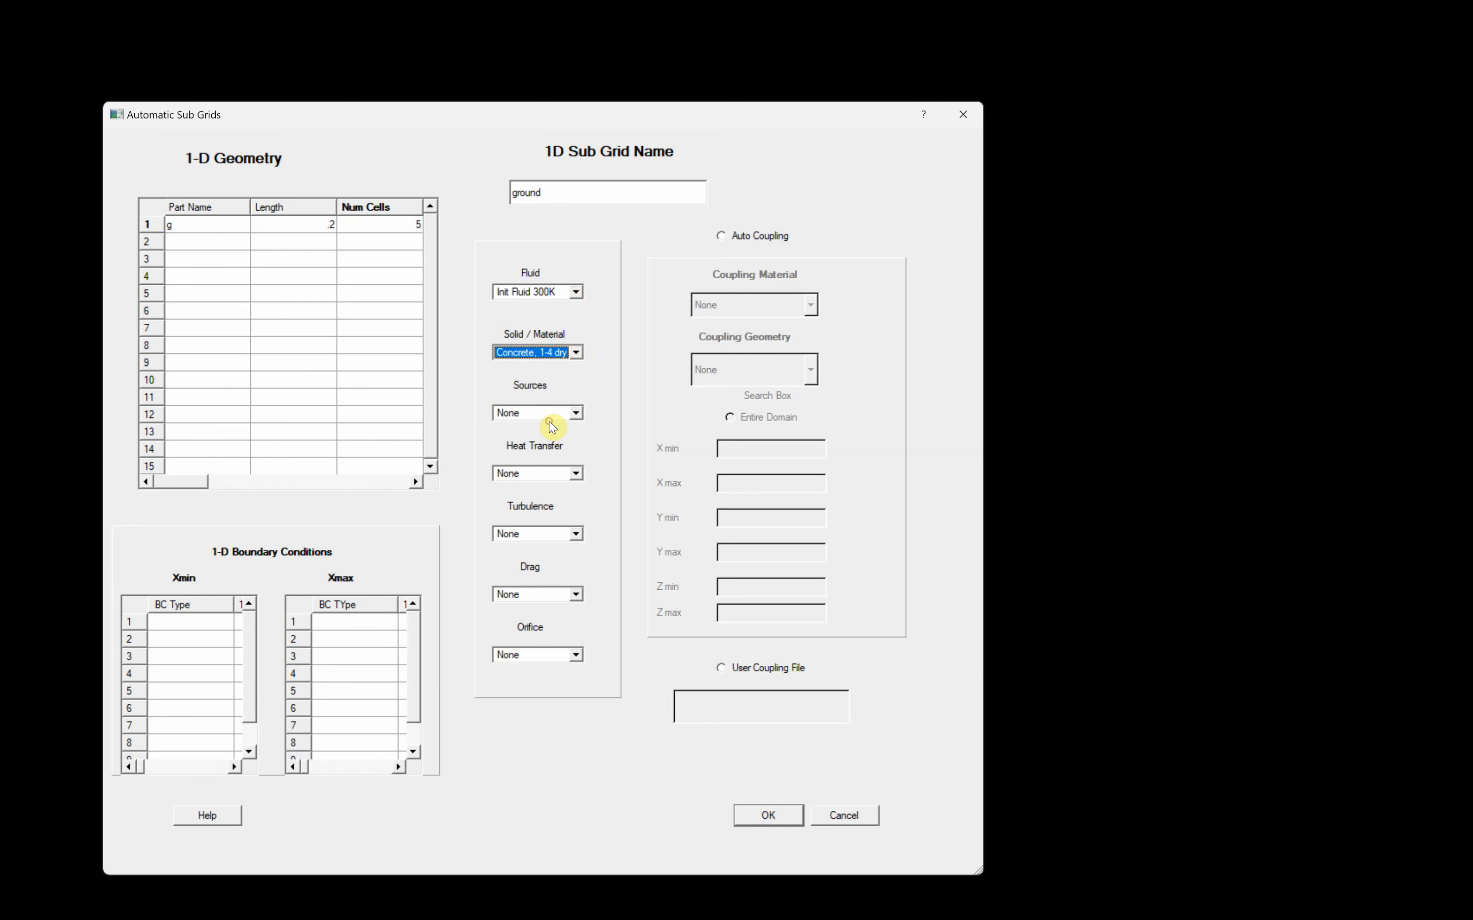
- Enable auto coupling for the ground sub grid with insulator as the coupling material
left_click(732, 241)
left_click(811, 304)
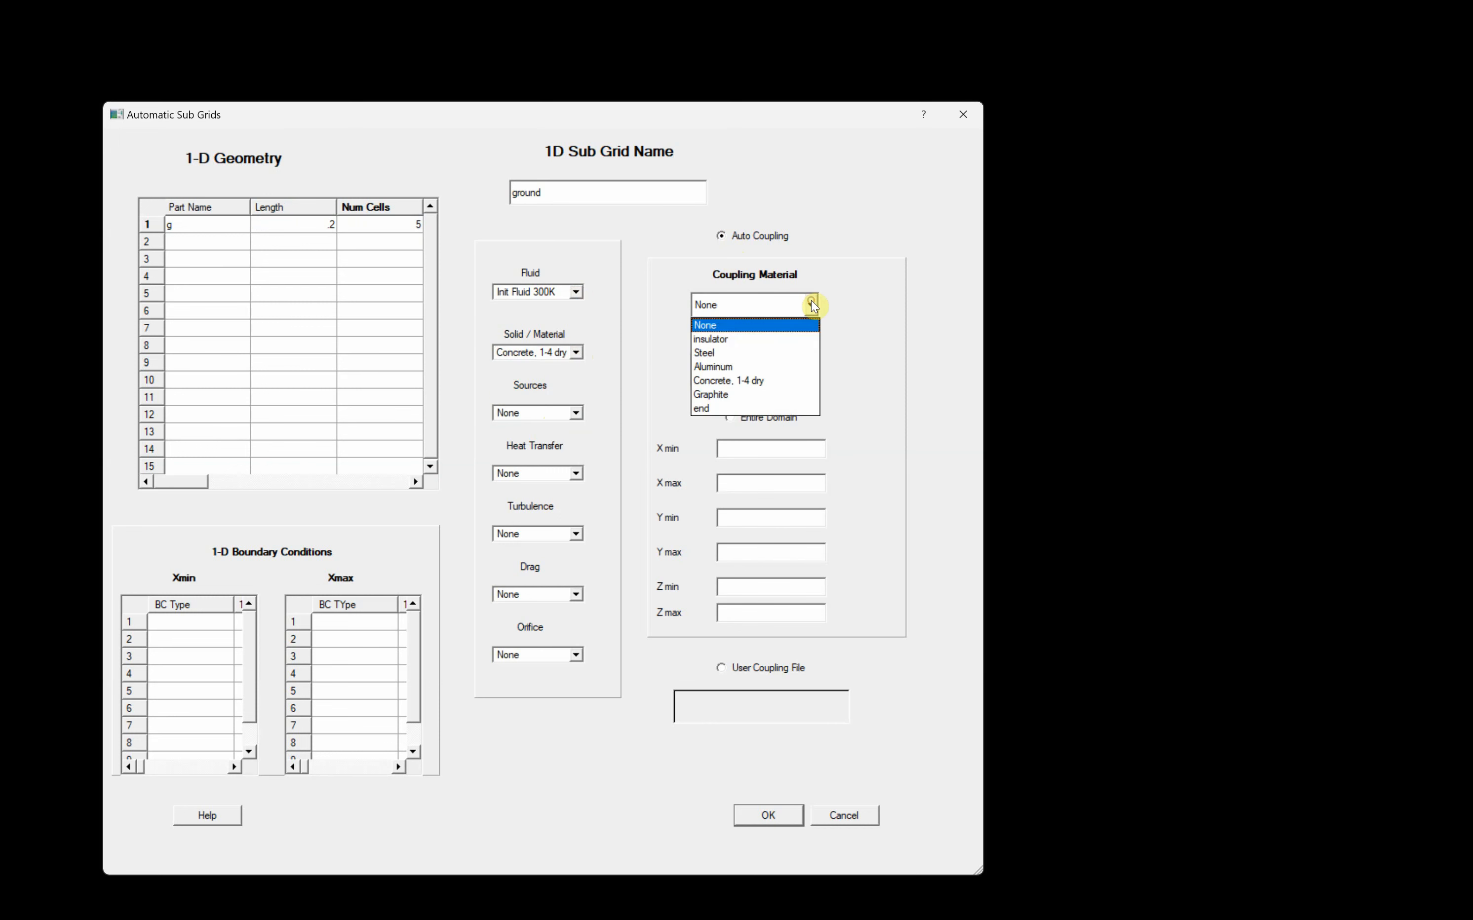
left_click(721, 337)
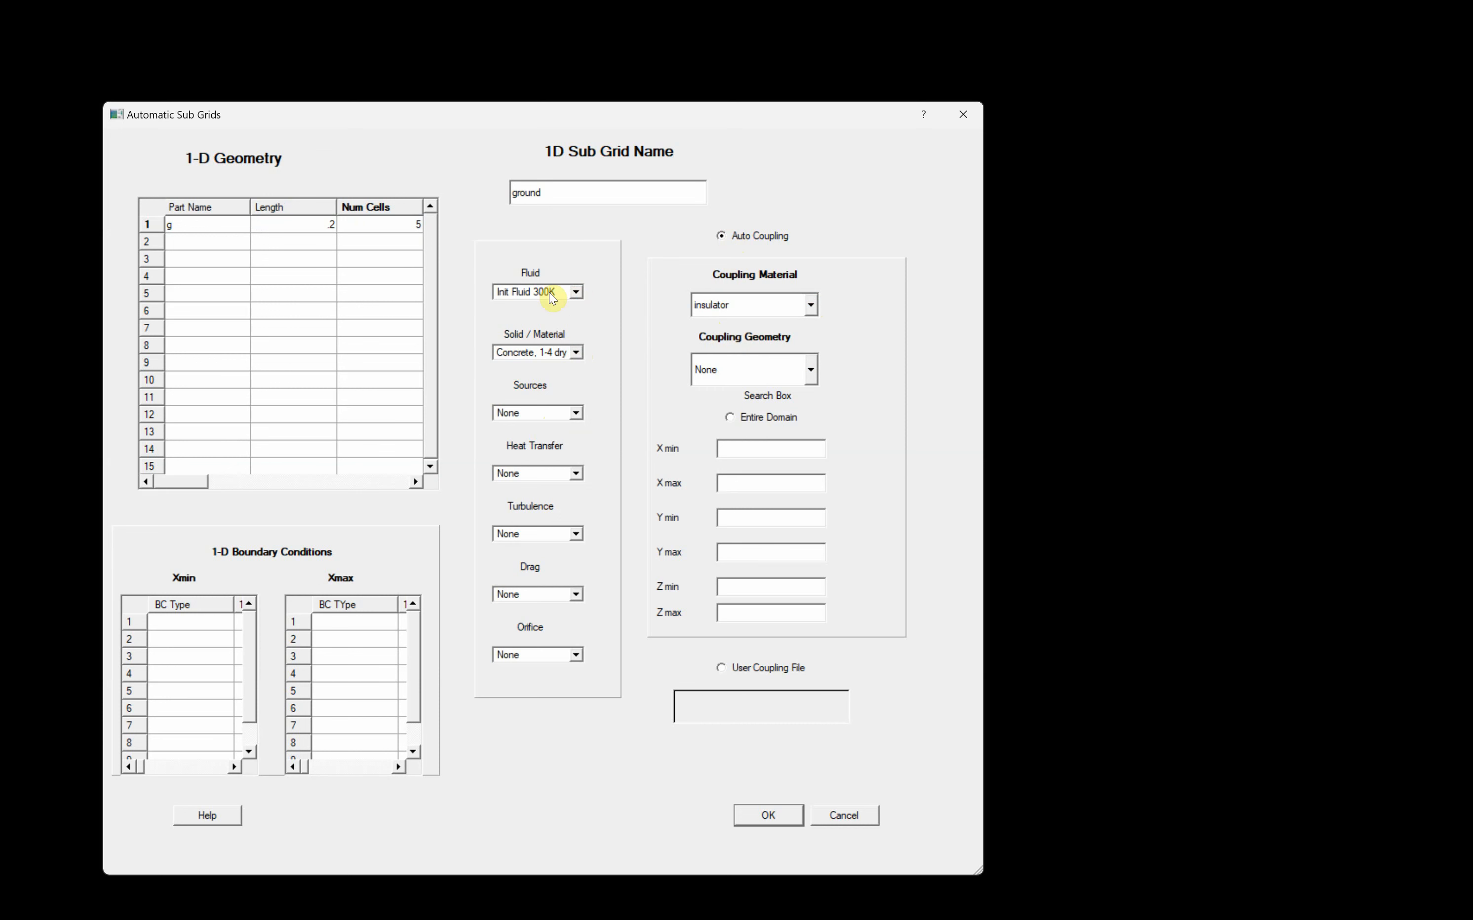
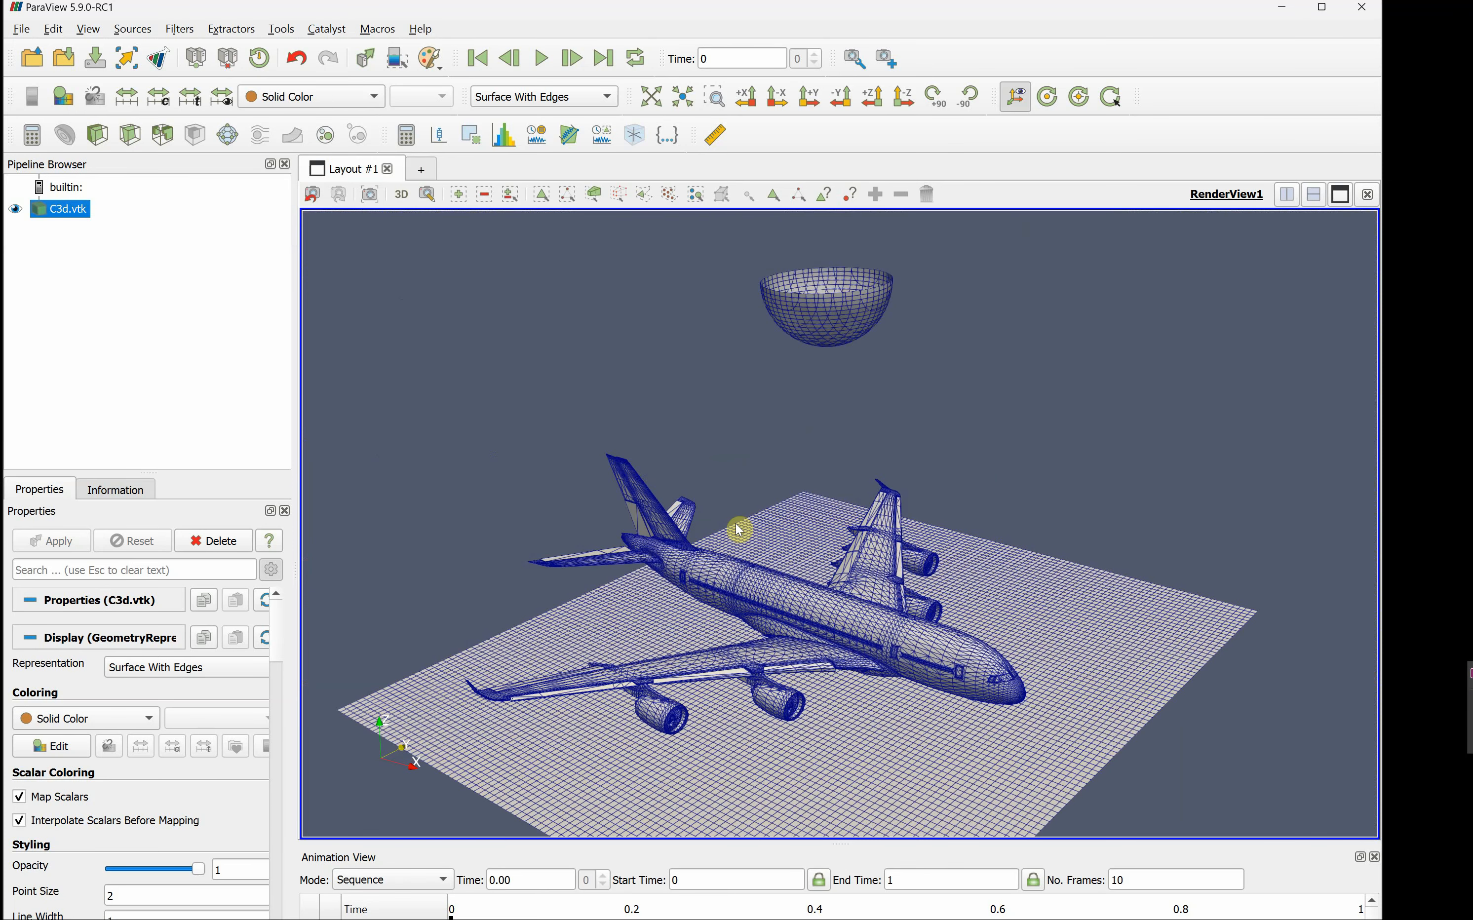
mouse_move(785, 658)
left_mouse_down()
mouse_move(789, 690)
mouse_move(791, 675)
left_mouse_up()
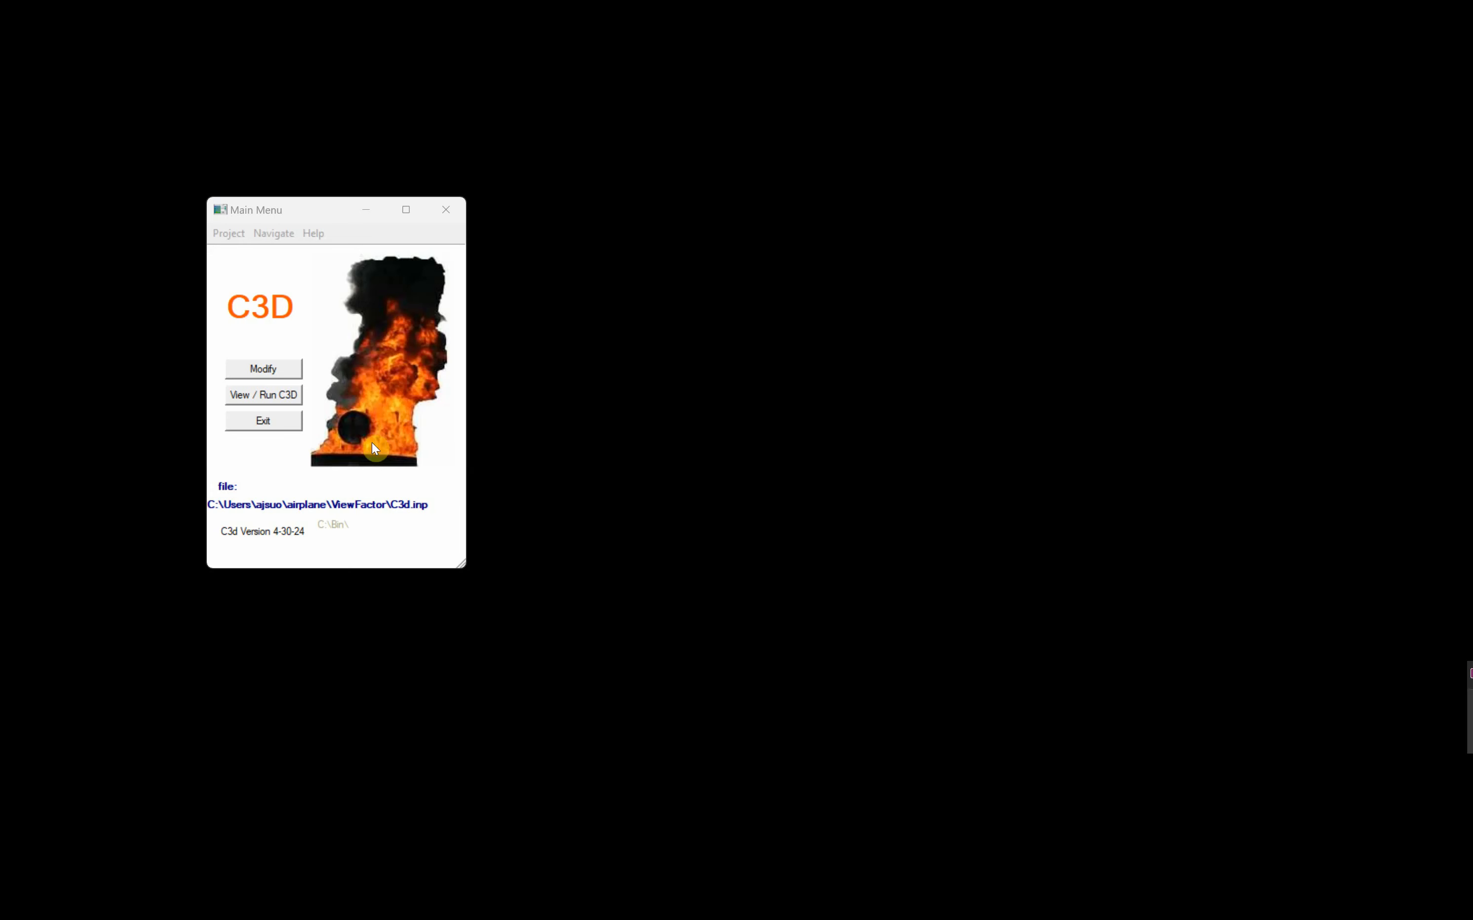
- In C3D, edit the view factor box in the project's energy equation numerical parameters, setting Zmin to 15
left_click(266, 370)
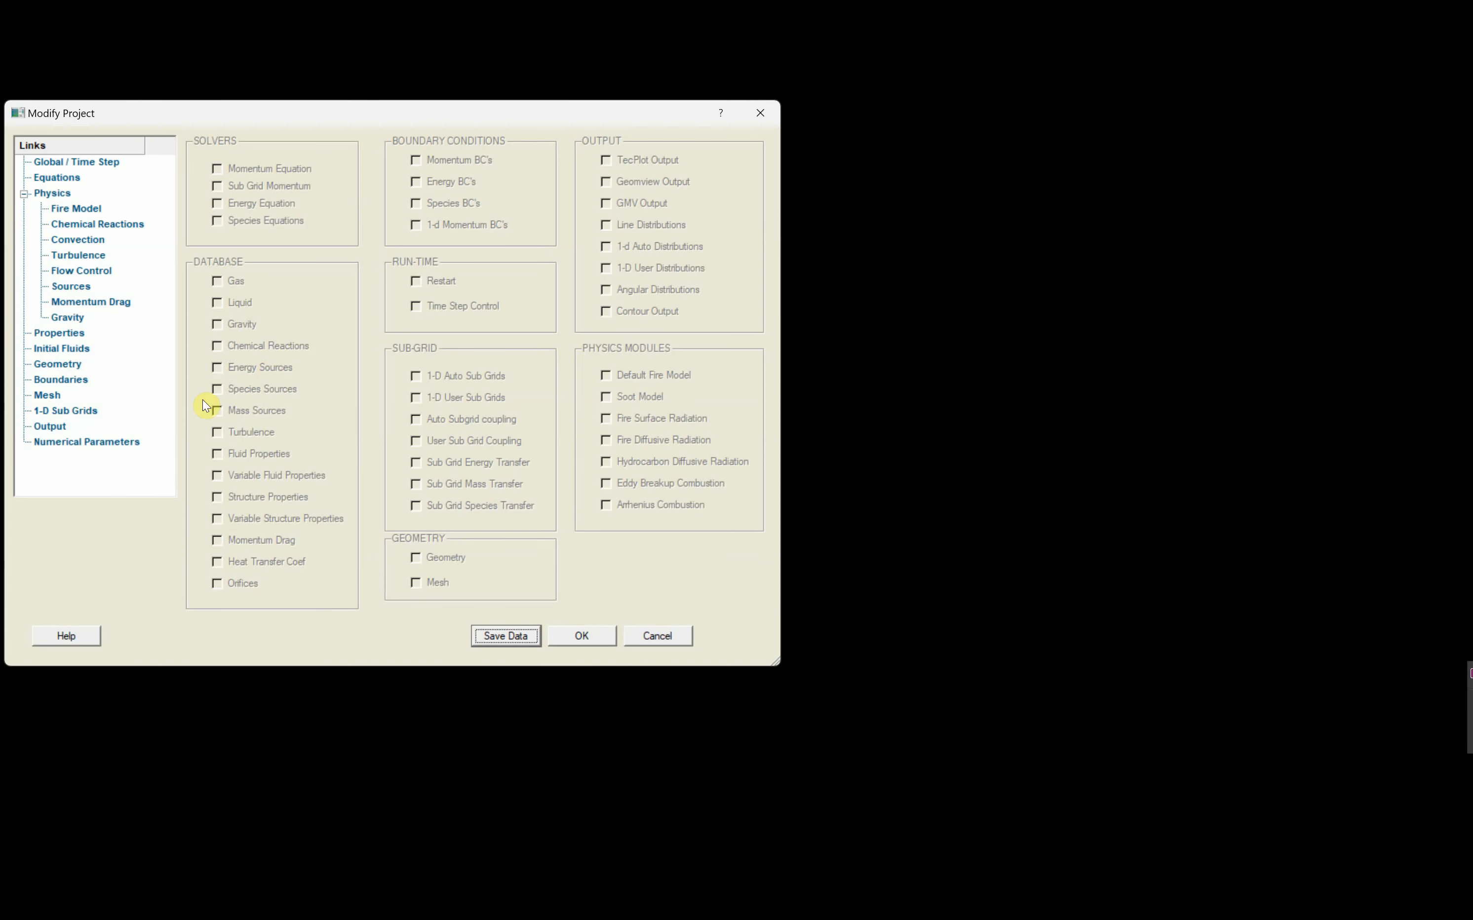
left_click(113, 442)
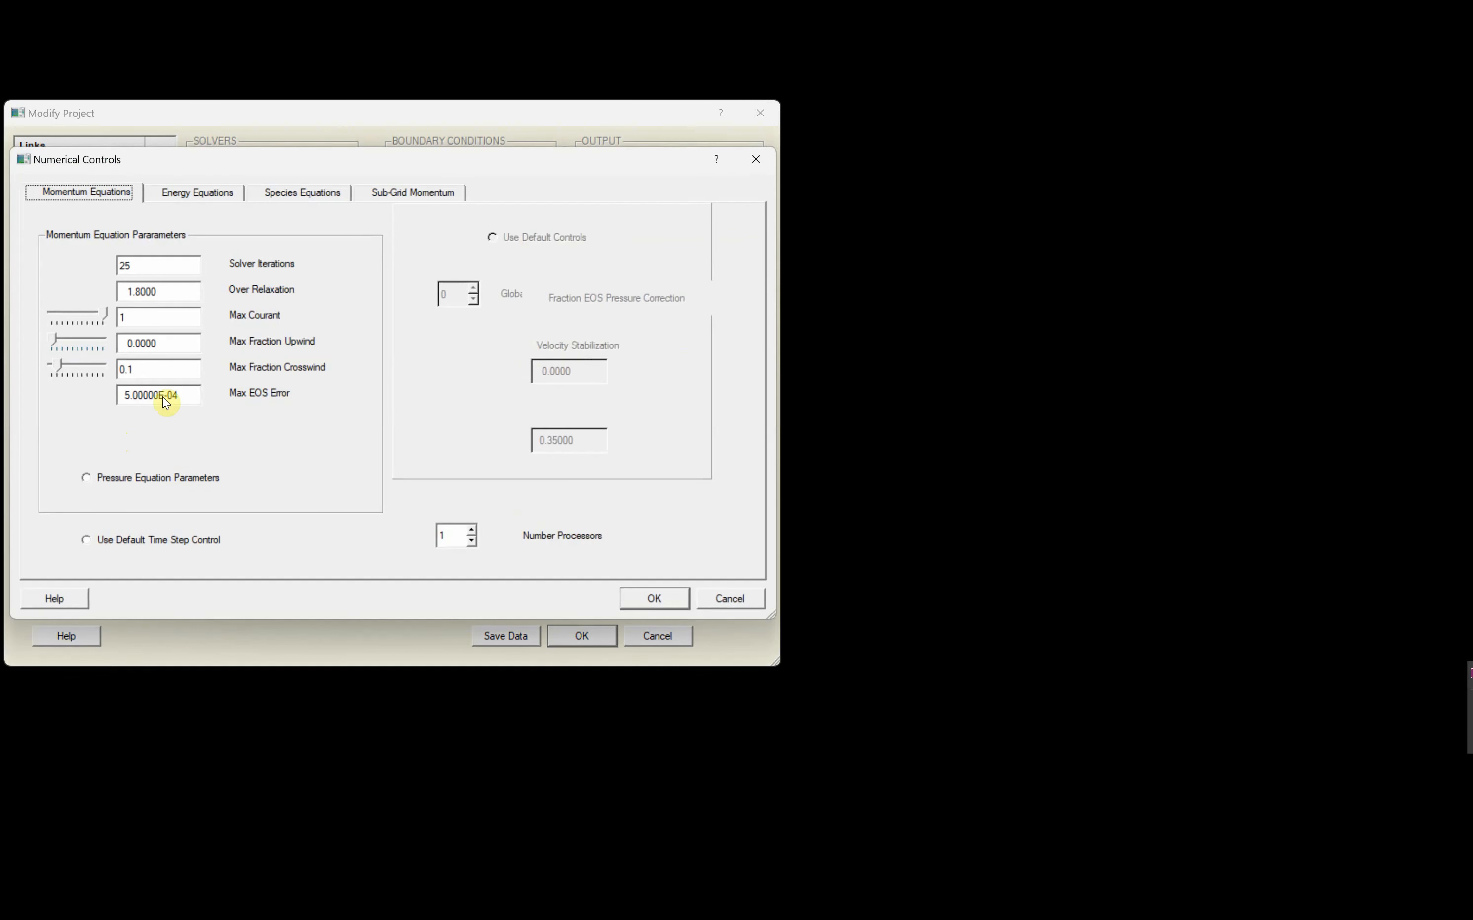
left_click(201, 194)
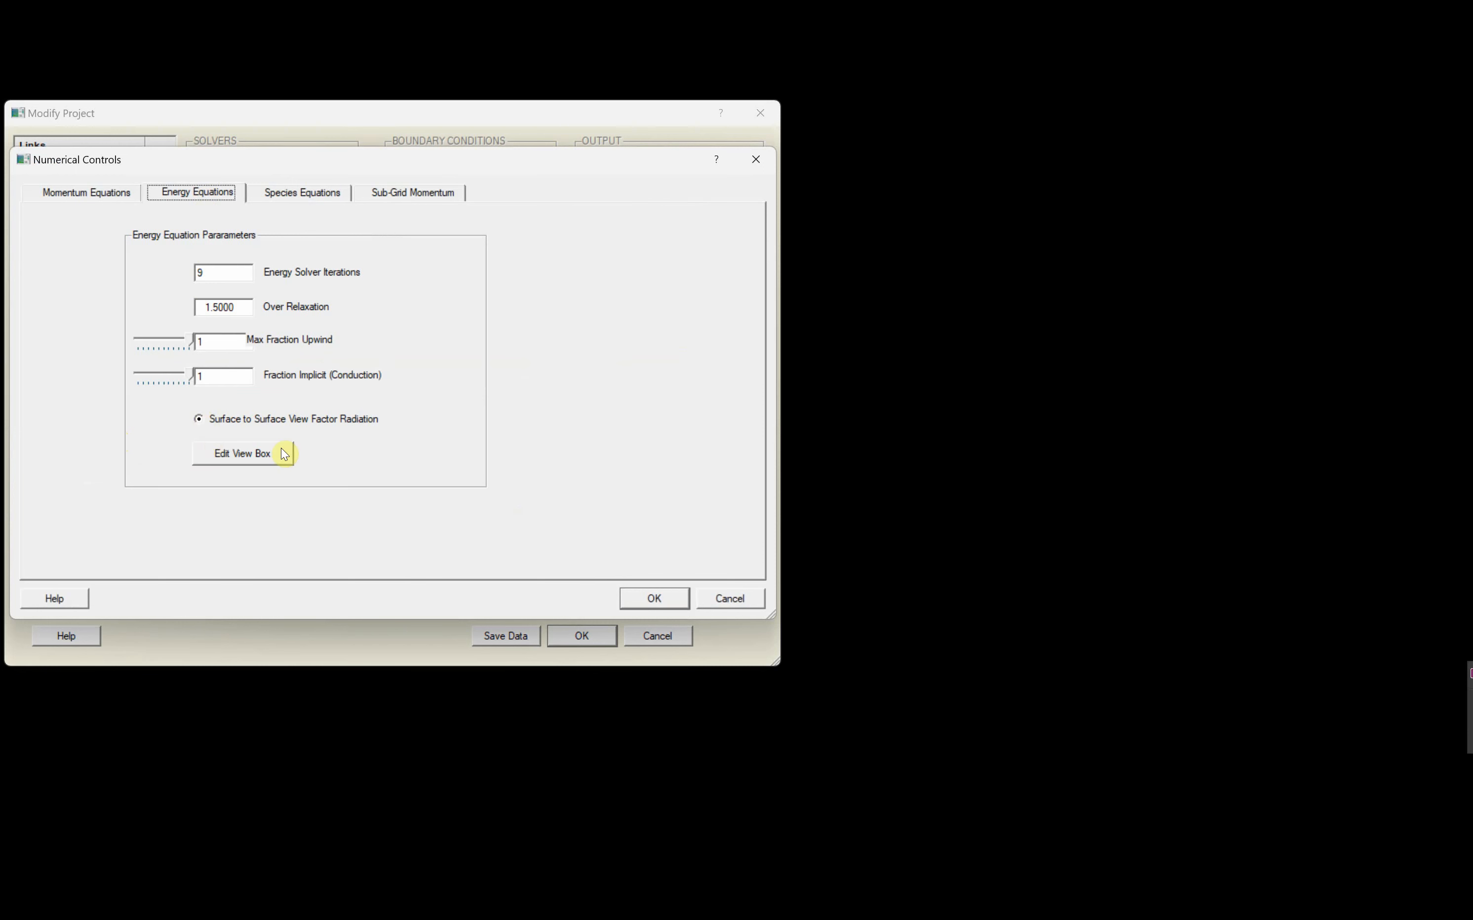
left_click(243, 454)
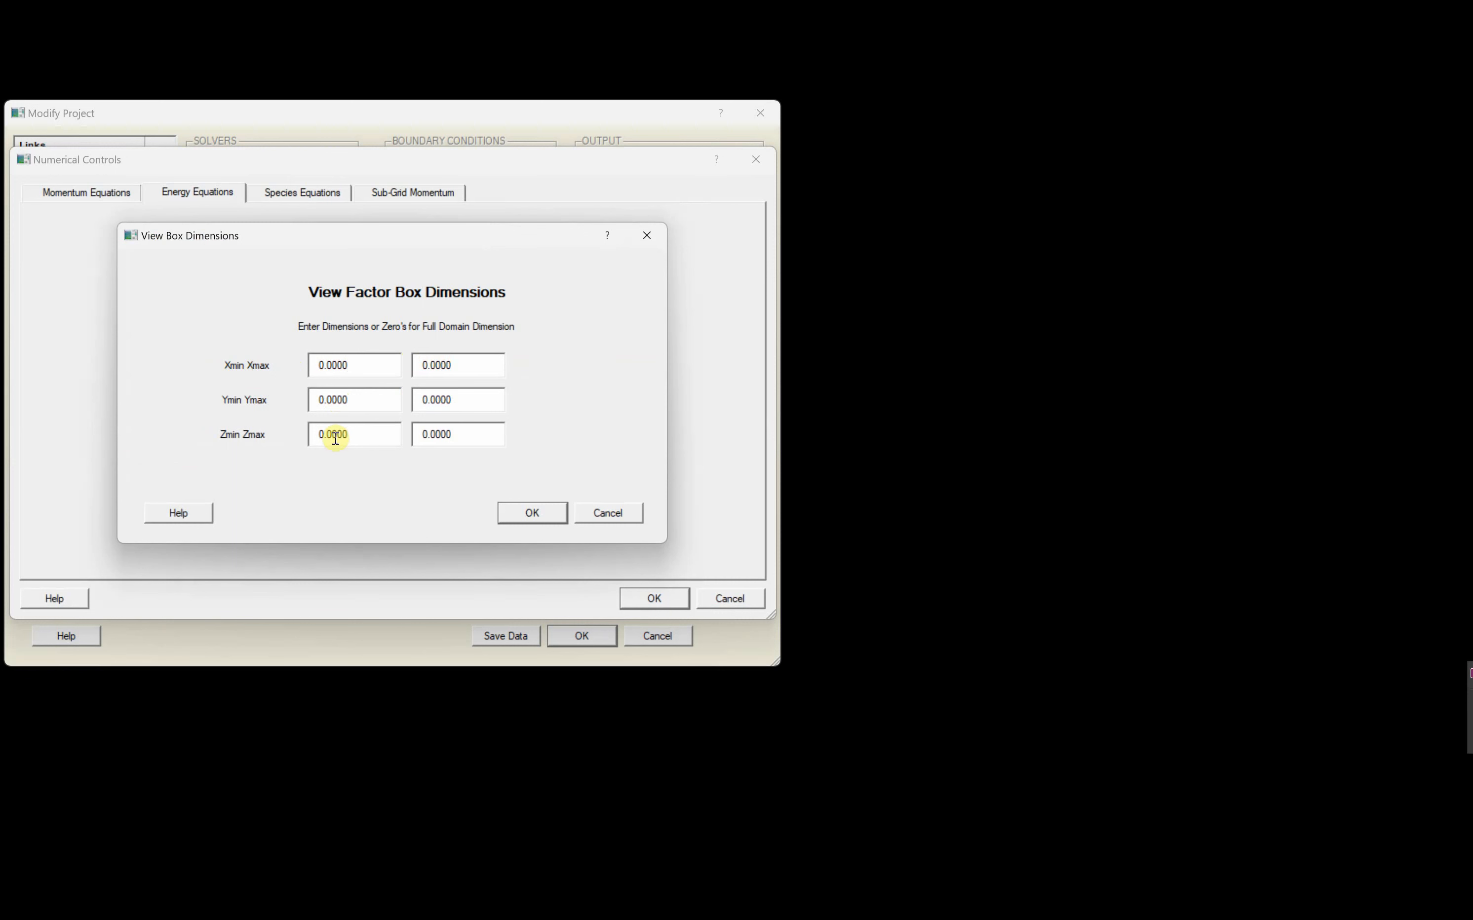
left_click(362, 432)
key("shift+Left")
key("shift+Left")
key("shift+Left")
key("shift+Left")
key("shift+Left")
key("shift+Left")
type("15")
- Set the view factor box's Zmax to 20, accept the numerical controls, and save the project data
left_click(471, 434)
key("shift+Left")
key("shift+Left")
key("shift+Left")
key("shift+Left")
key("shift+Left")
key("shift+Left")
type("20")
left_click(531, 514)
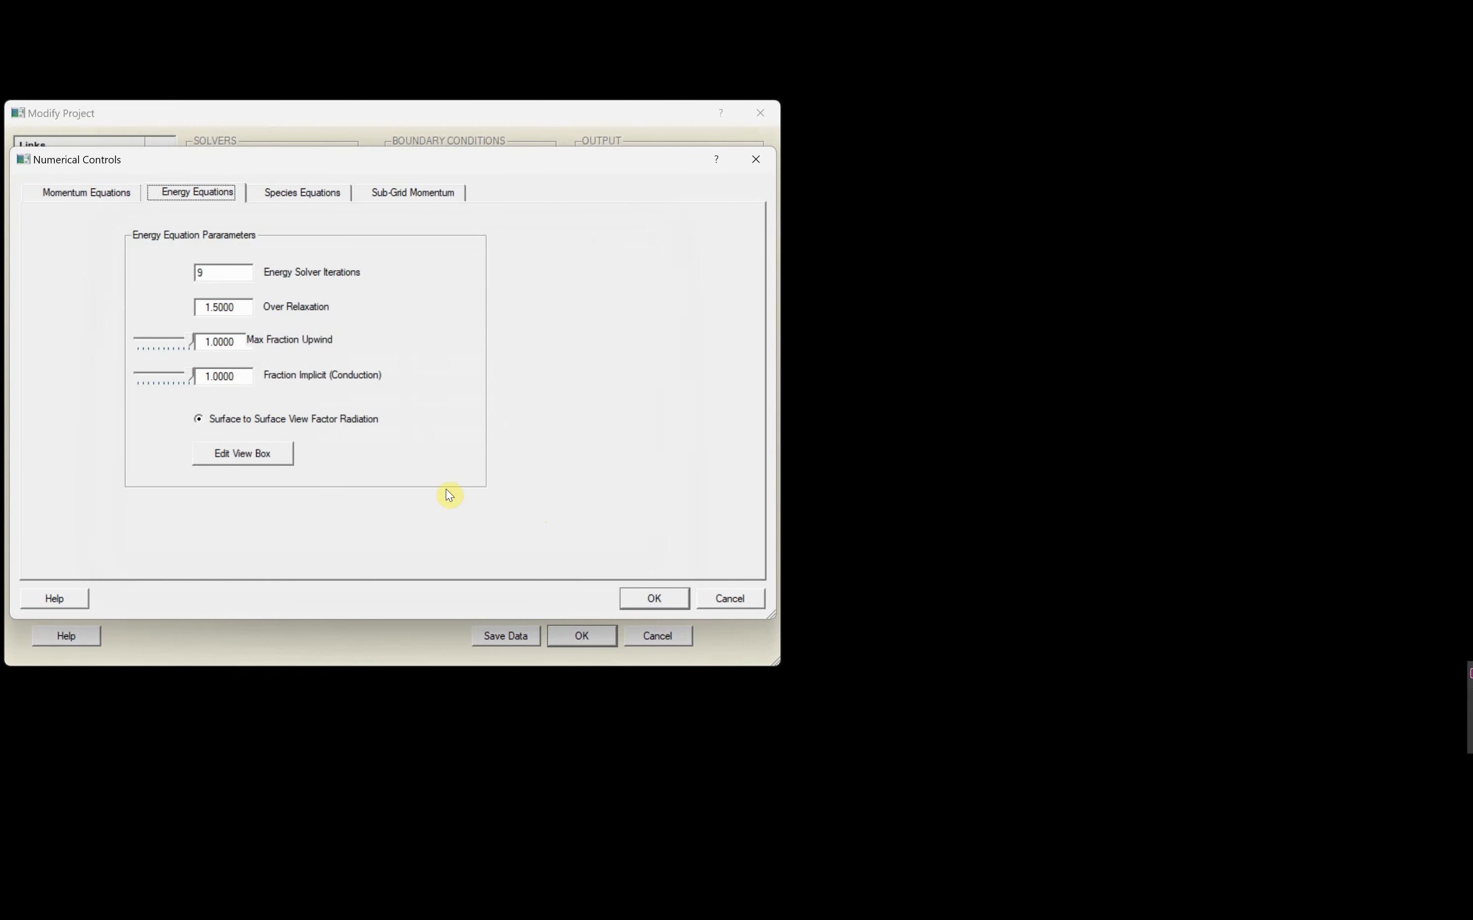
left_click(656, 599)
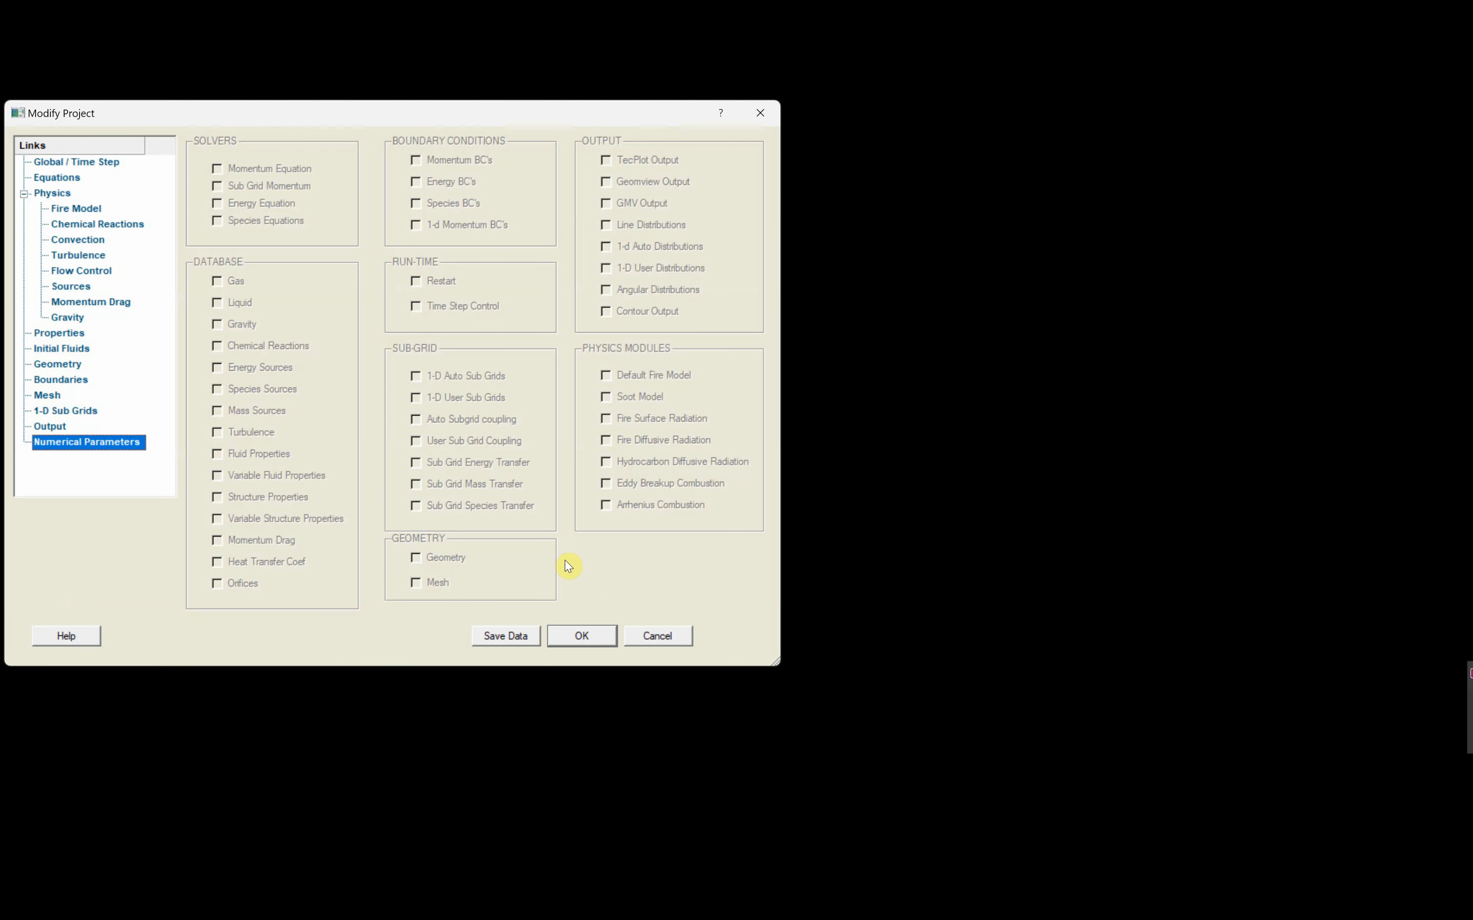
left_click(511, 637)
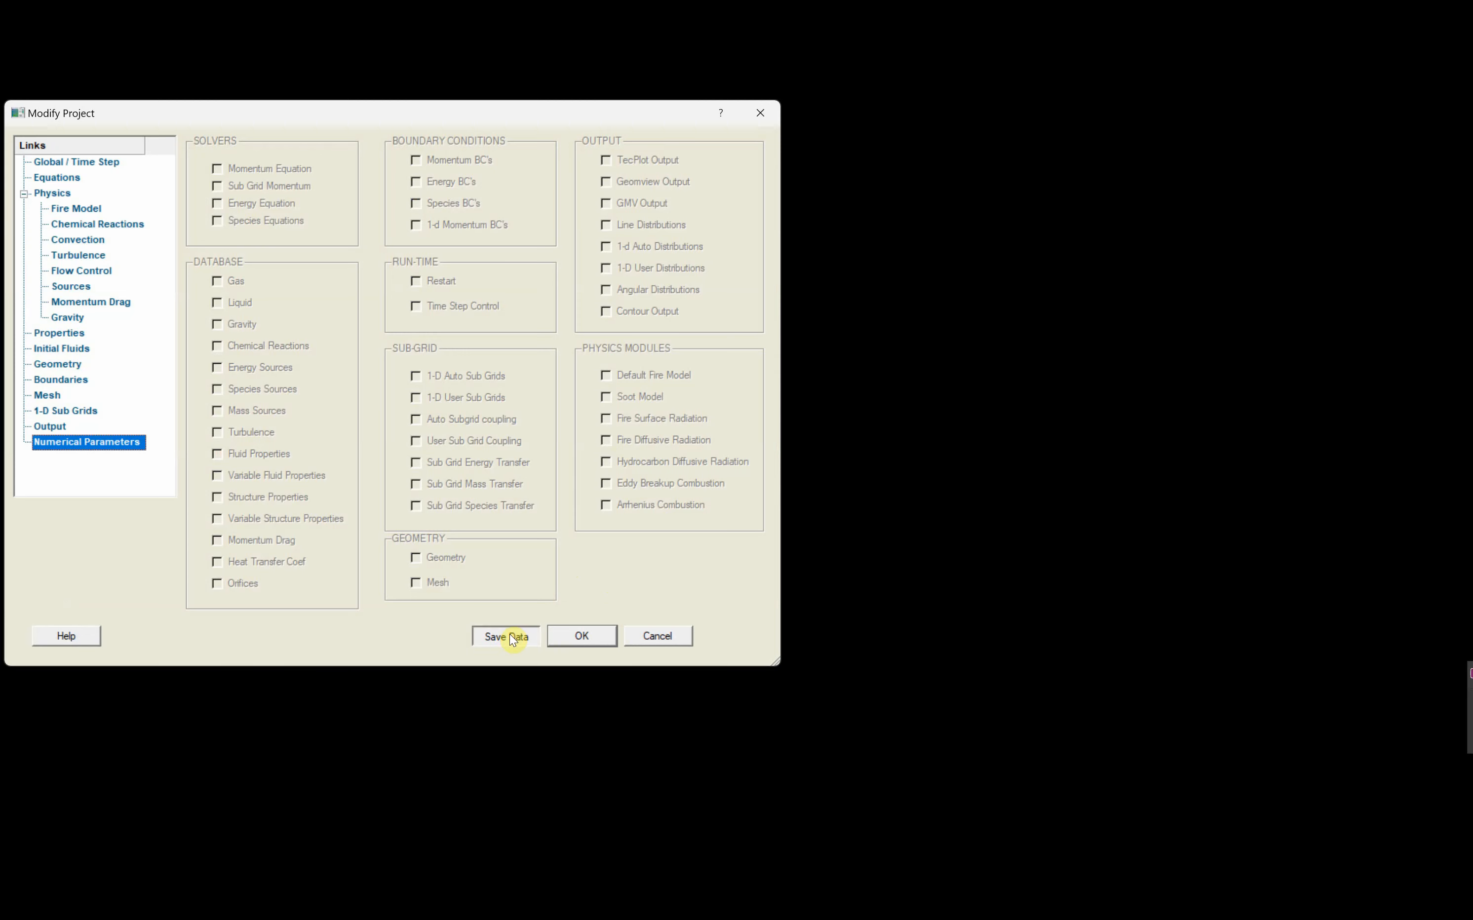
left_click(582, 636)
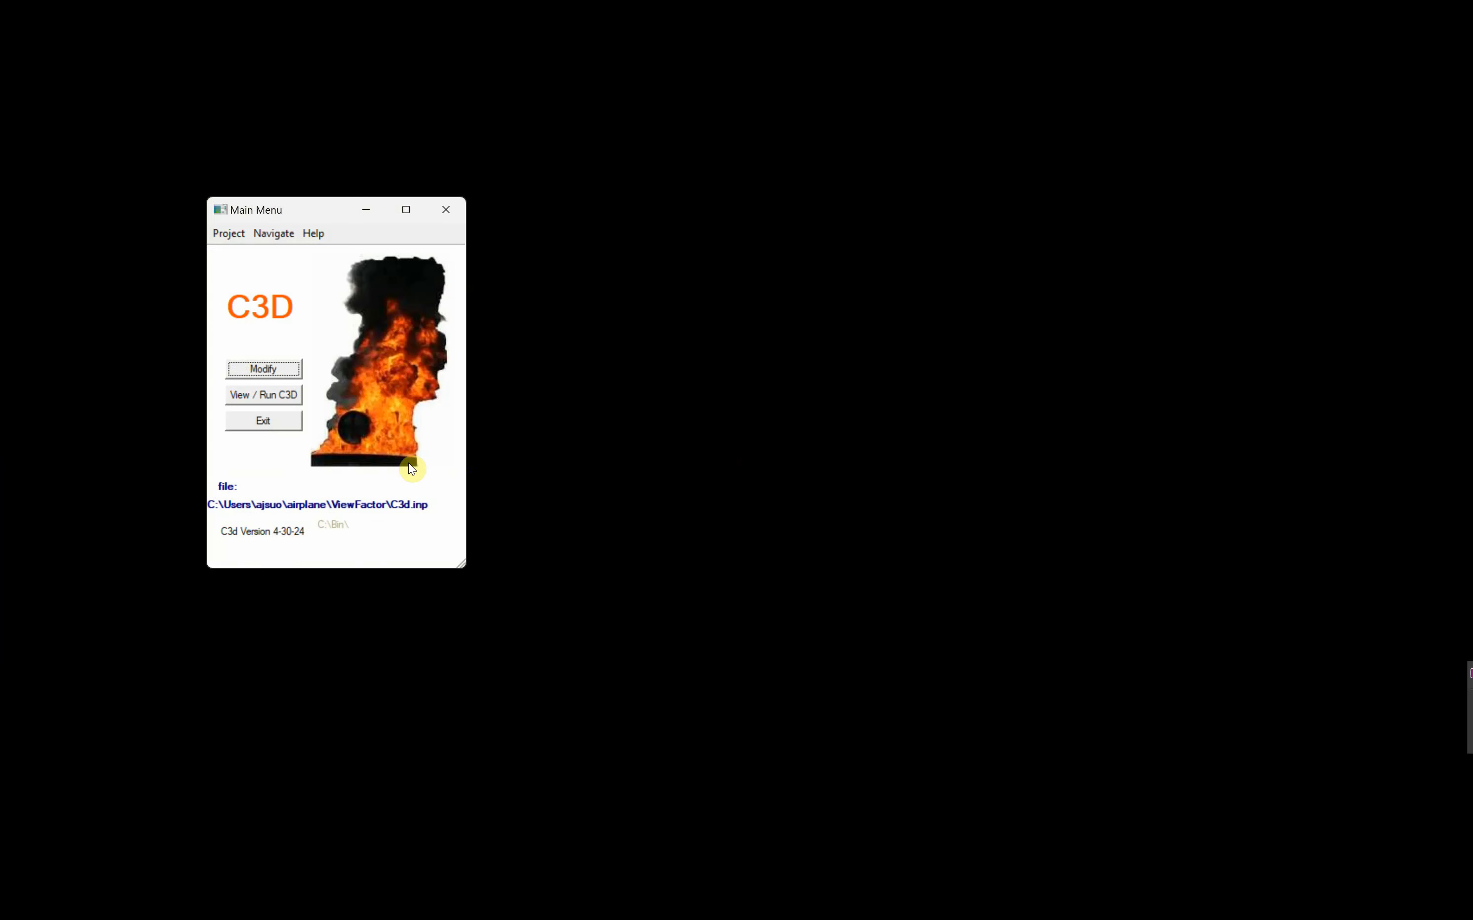
- Run C3D to calculate the surface-to-surface view factors, then close the run window once the process finishes
left_click(263, 395)
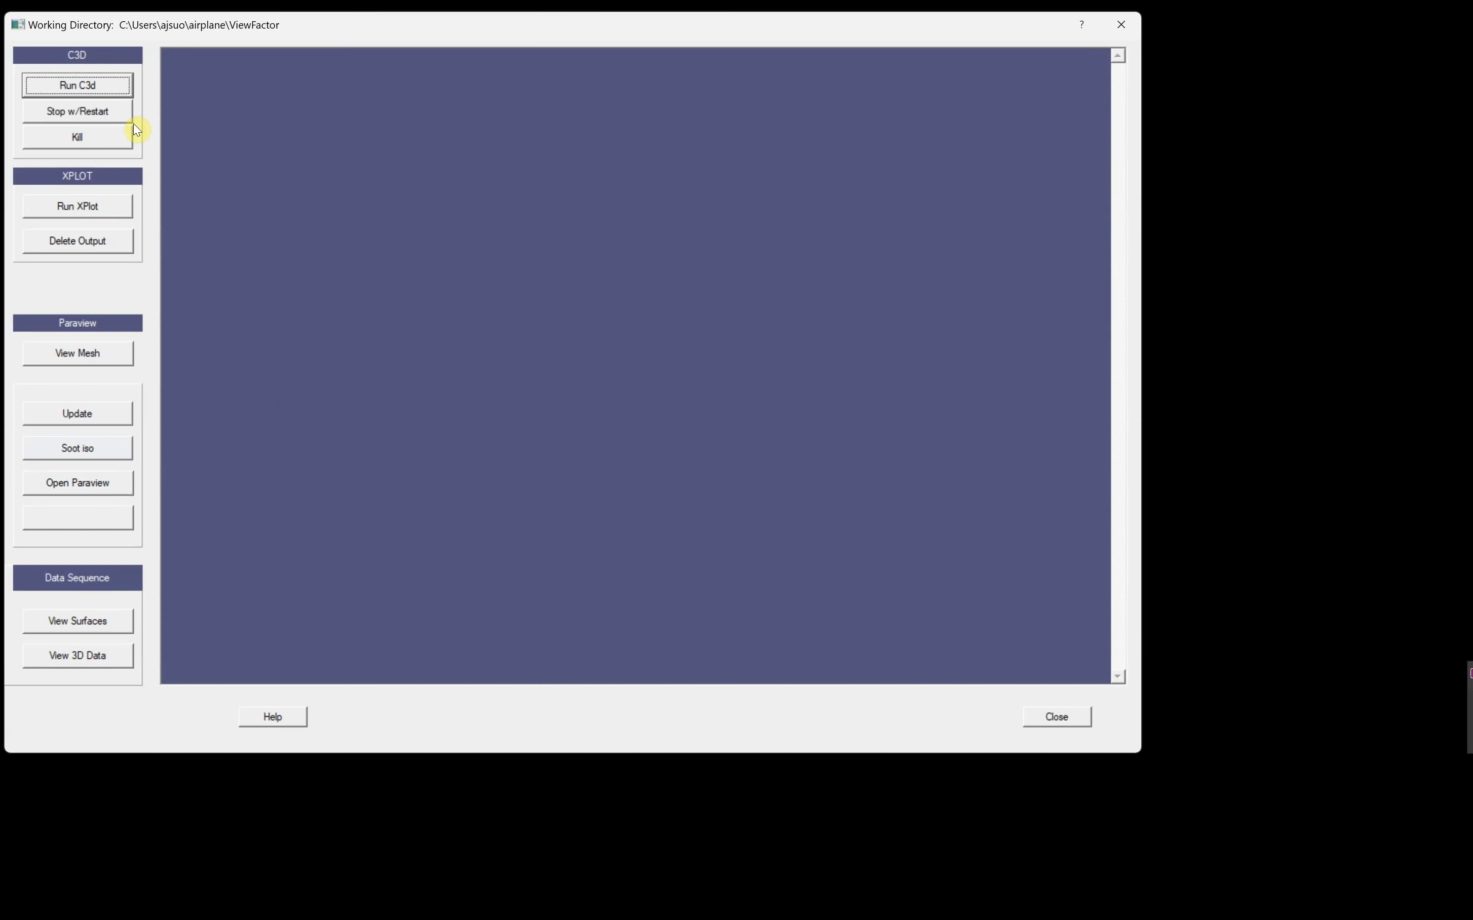
left_click(74, 88)
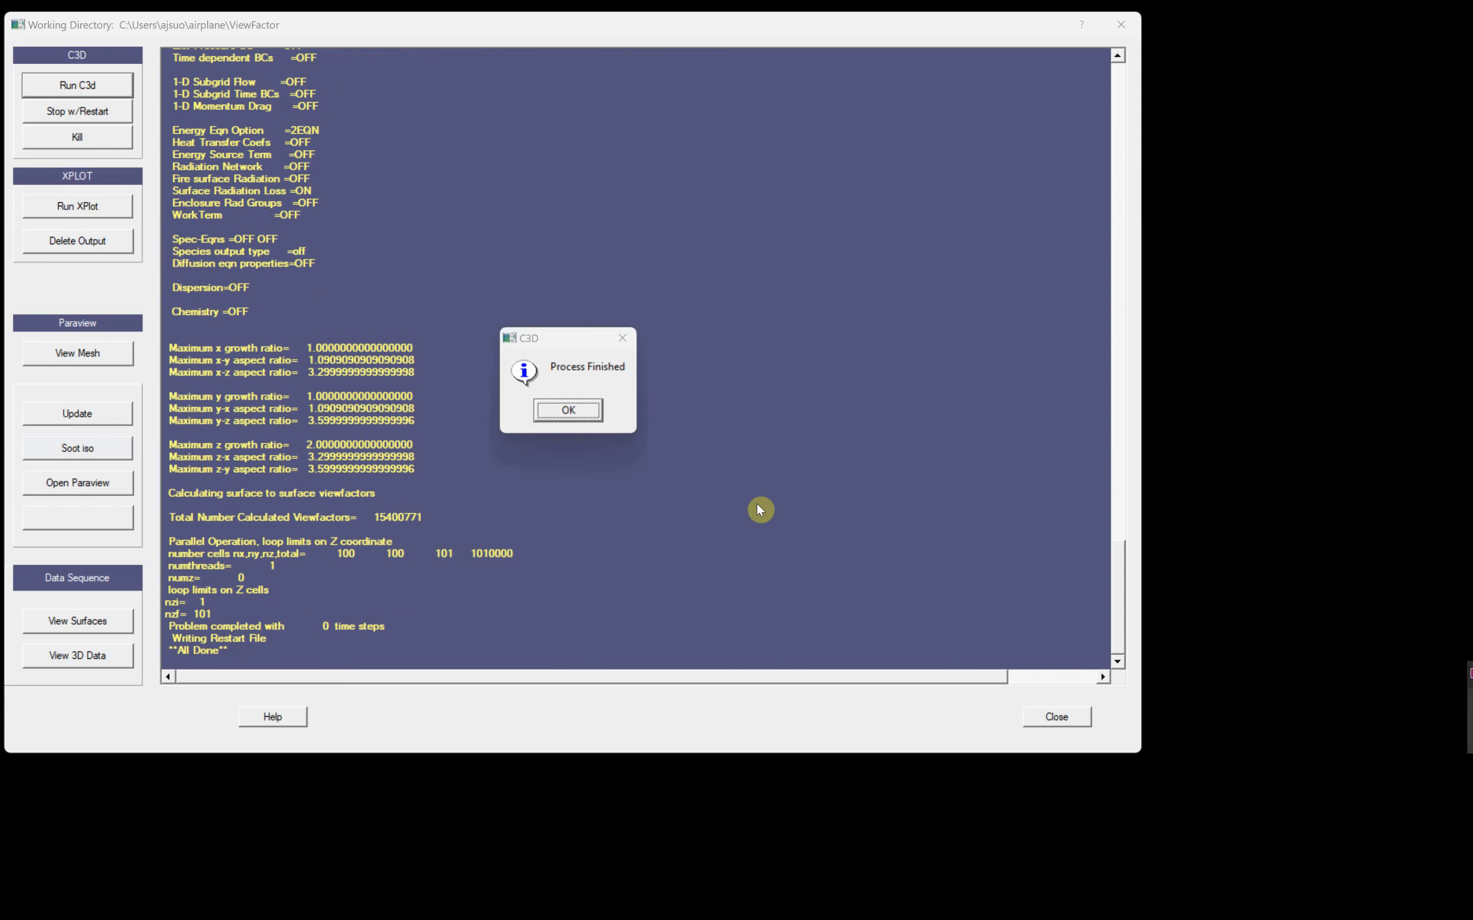
left_click(574, 417)
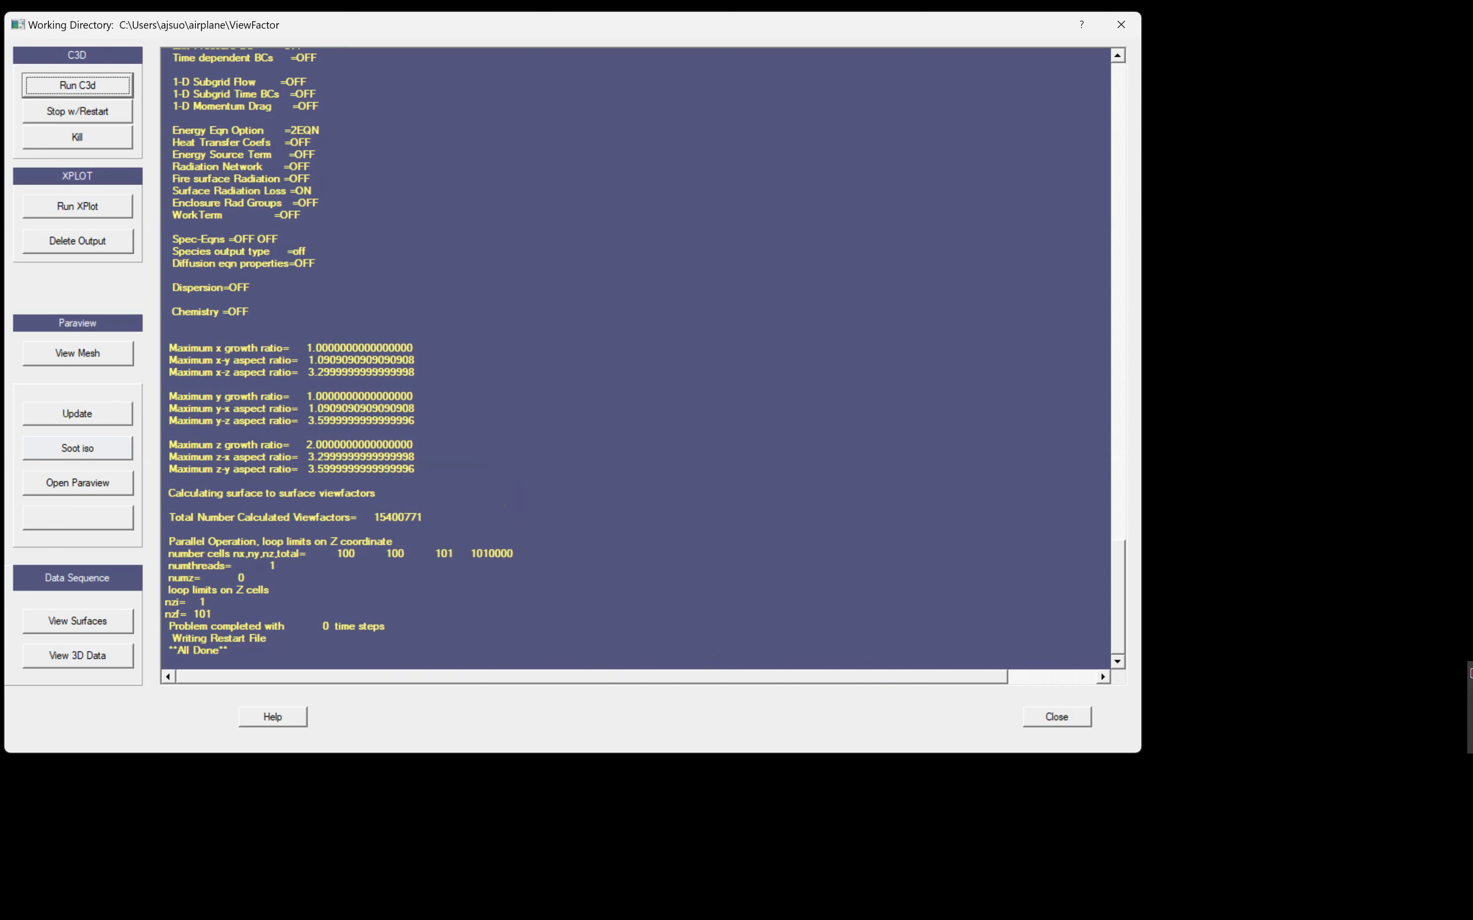
left_click(1056, 716)
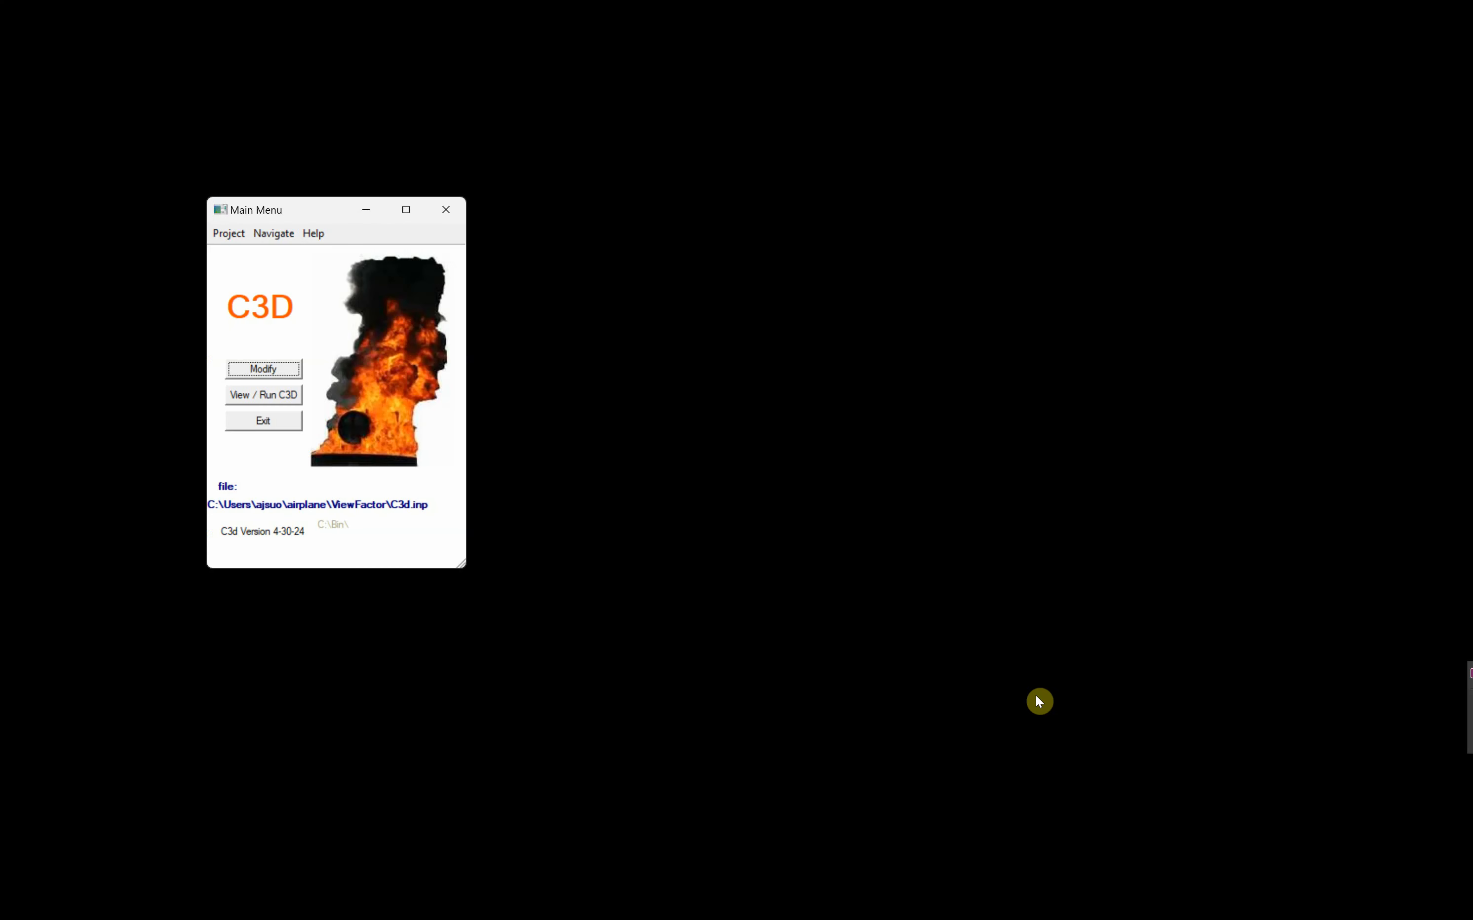
- Set the project's maximum steps to 10000 and the first time step row's stop time to 20
left_click(264, 369)
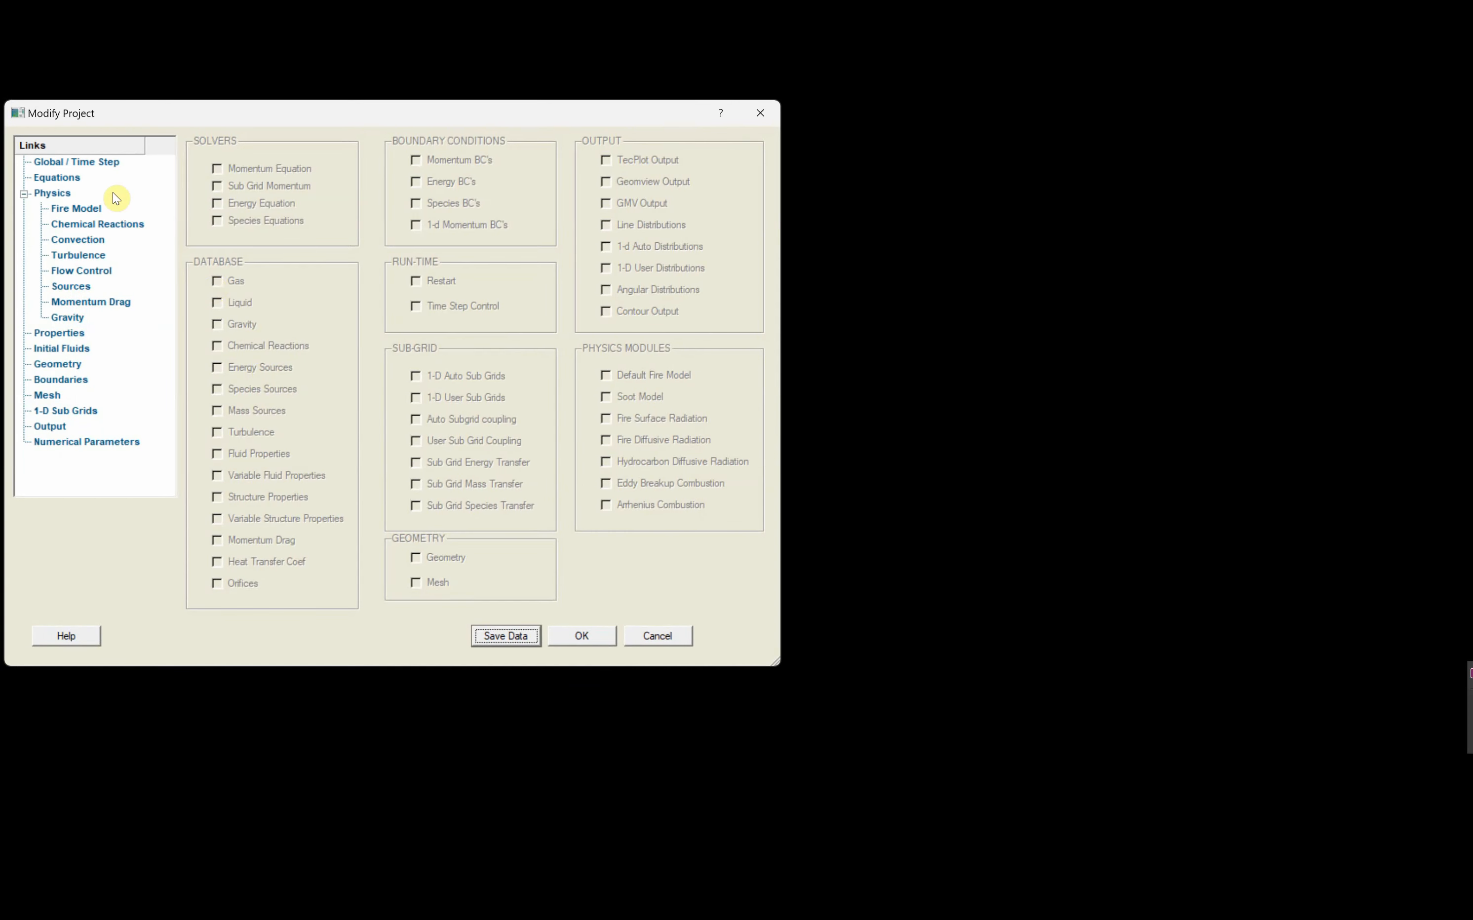
left_click(99, 161)
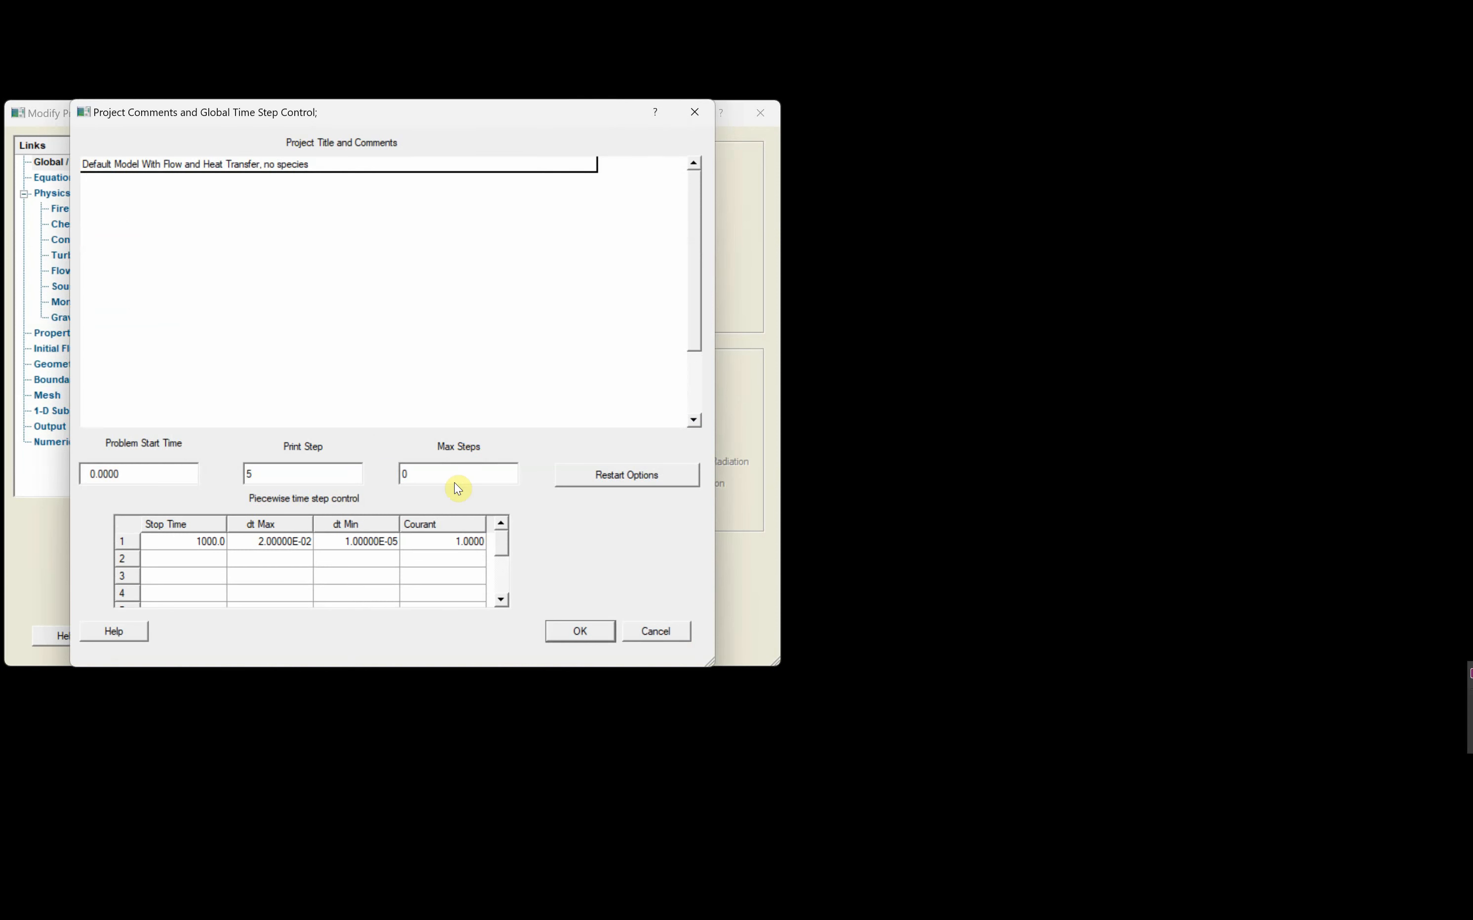
left_click(432, 468)
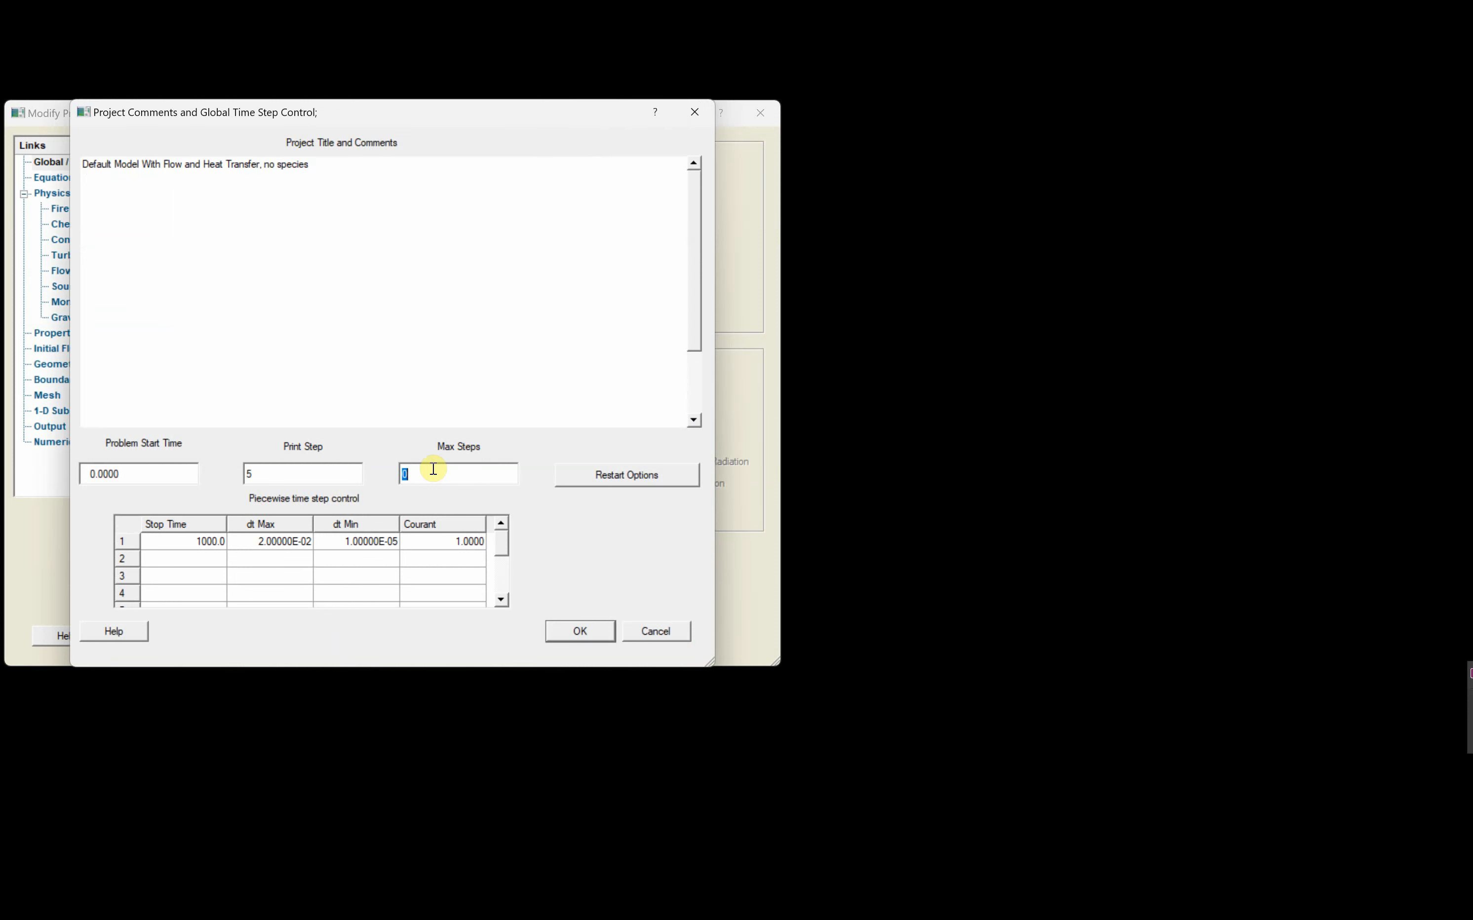
type("10000")
left_click(197, 541)
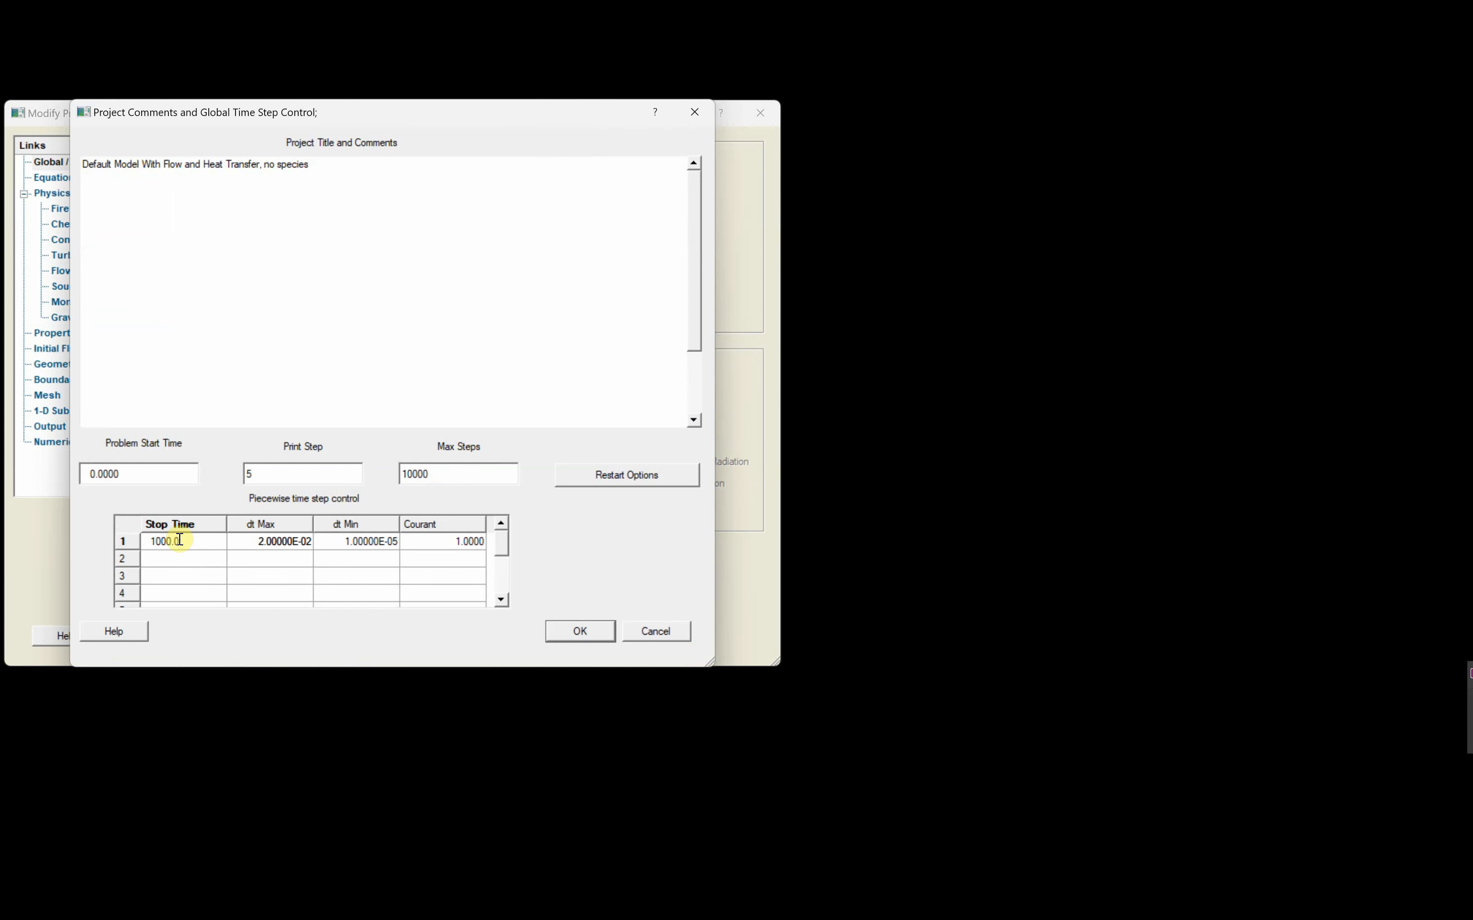
left_click_drag(181, 539, 146, 541)
type("20")
- Set dt Max to .25 and dt Min to .01 in the first time step row and accept the time step controls
left_click(286, 540)
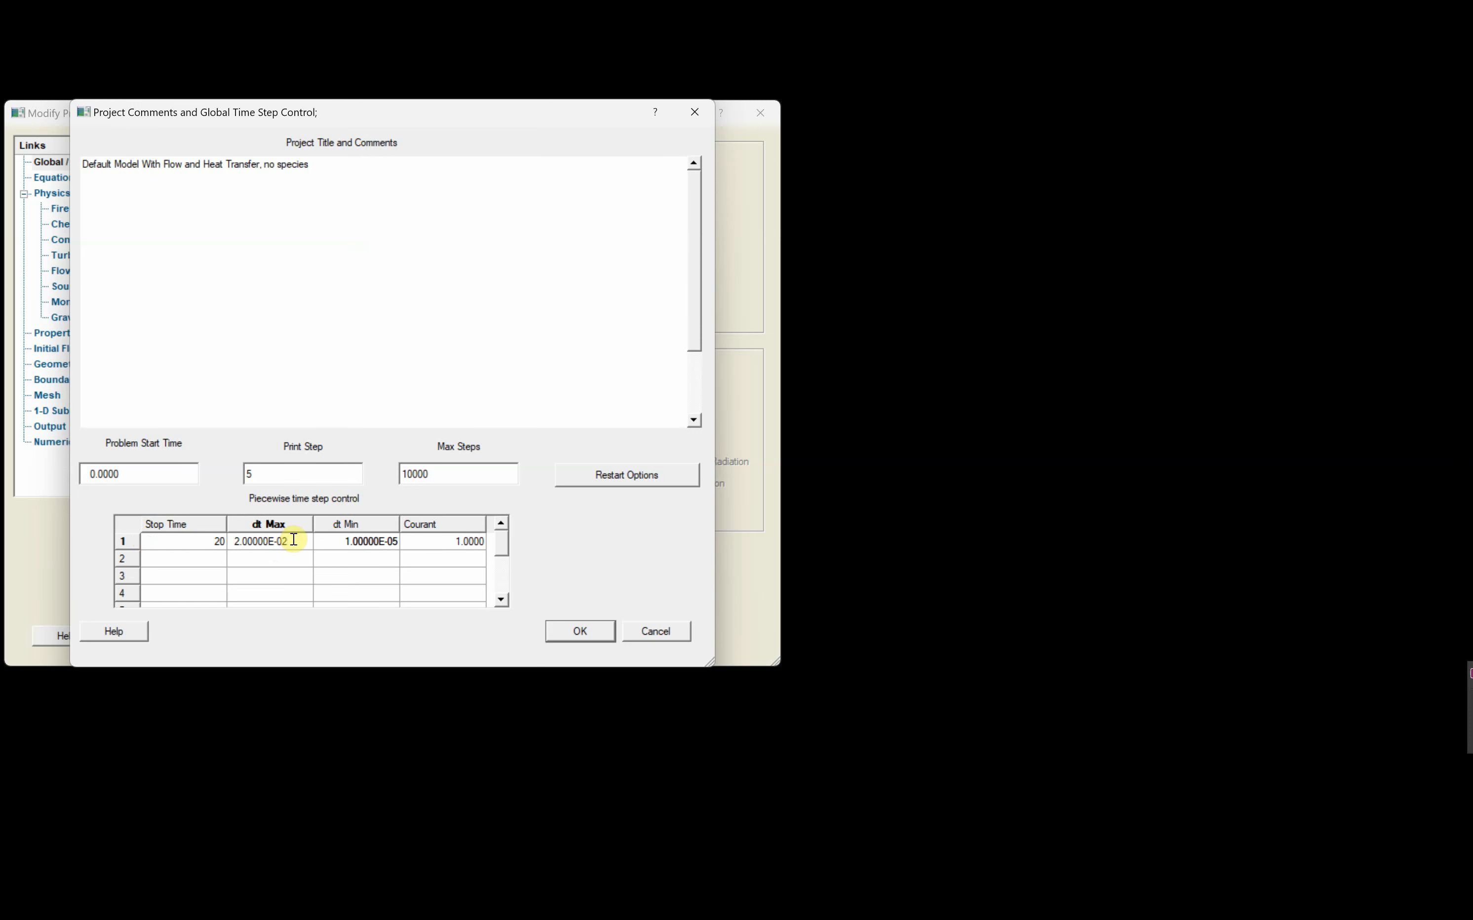
left_click_drag(293, 539, 231, 539)
type("0")
double_click(356, 547)
left_click_drag(375, 540, 315, 539)
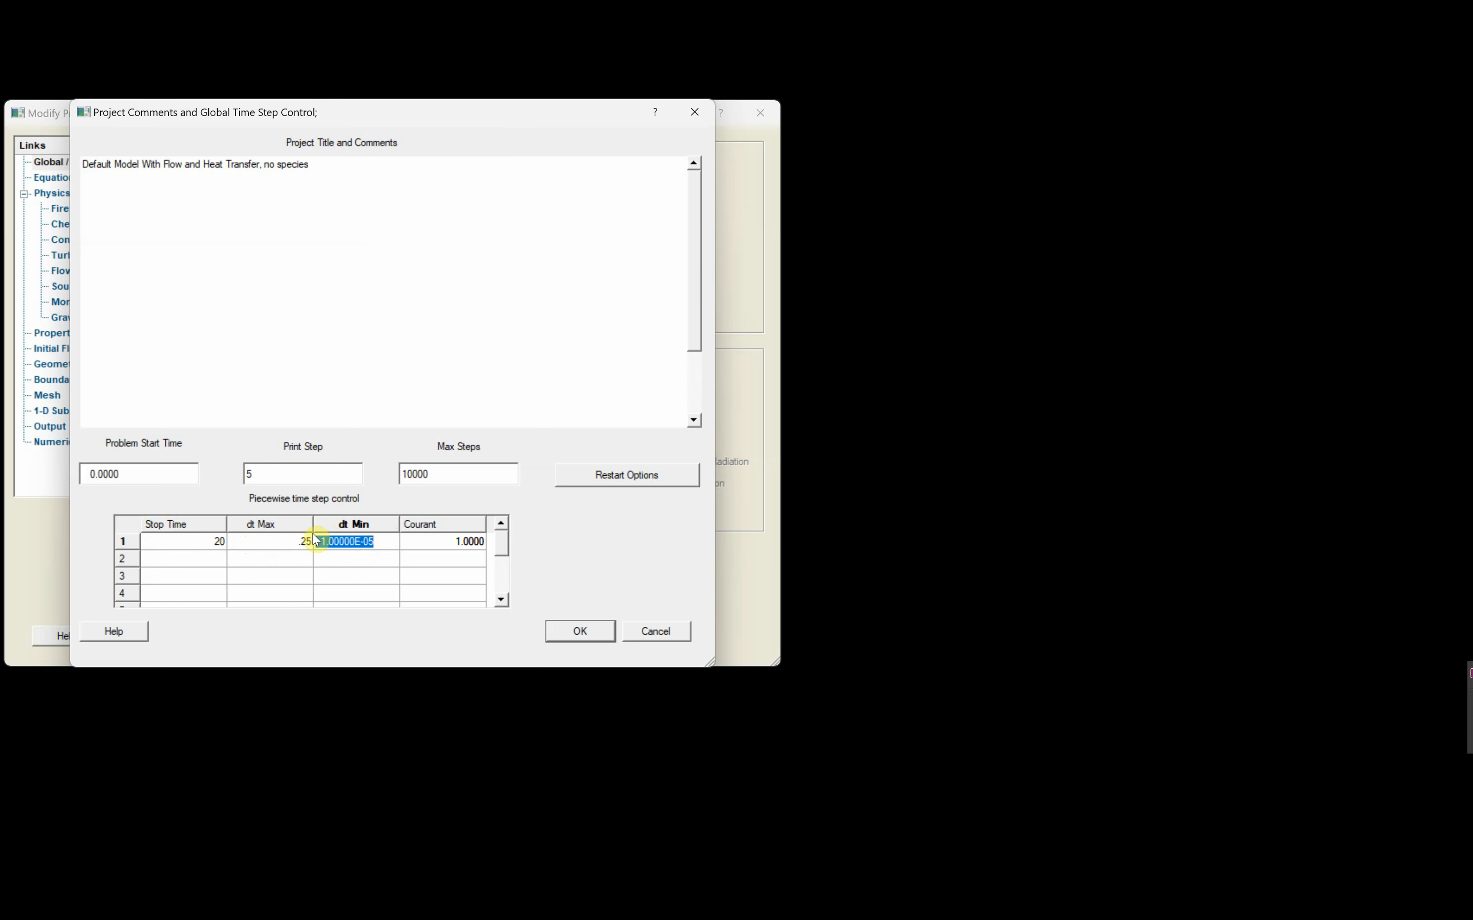
type(".01")
left_click(329, 560)
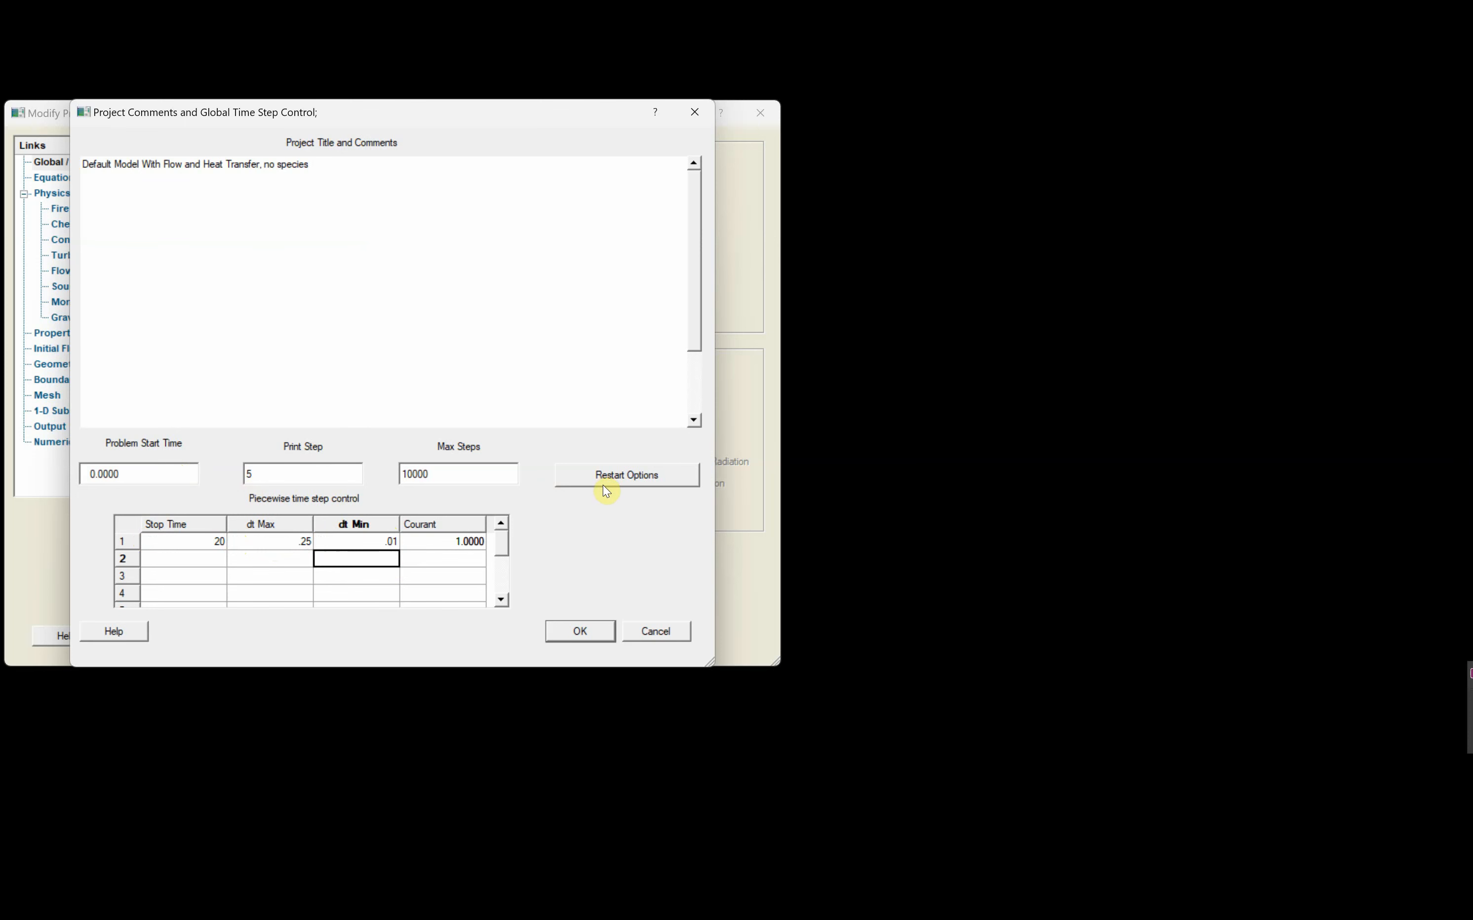
left_click(579, 630)
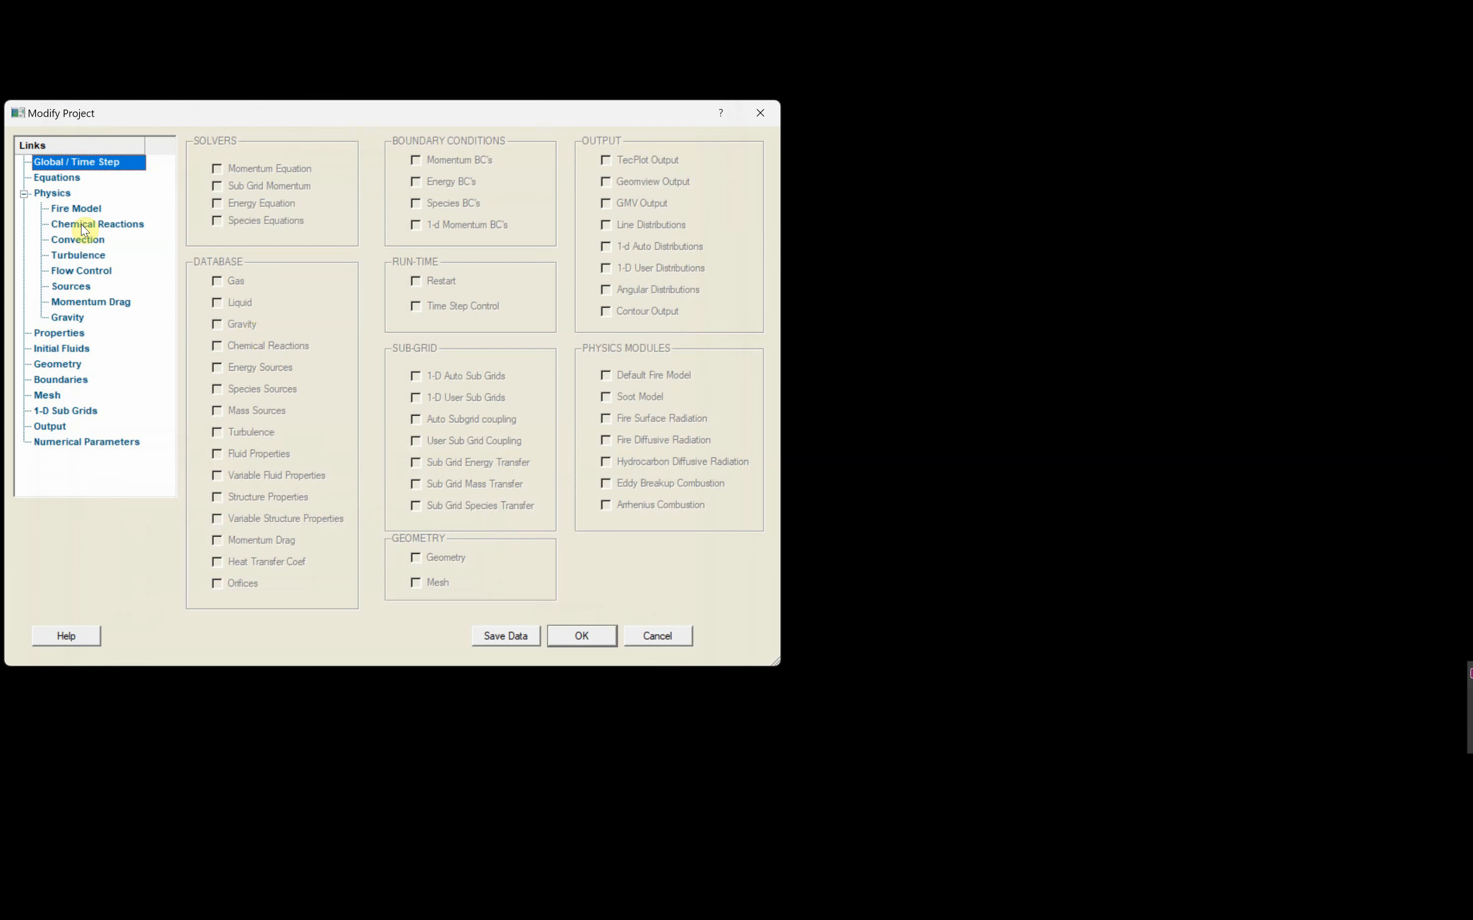
- Set the momentum equation to Constant Flow in the conservation equations and accept the project changes
left_click(66, 180)
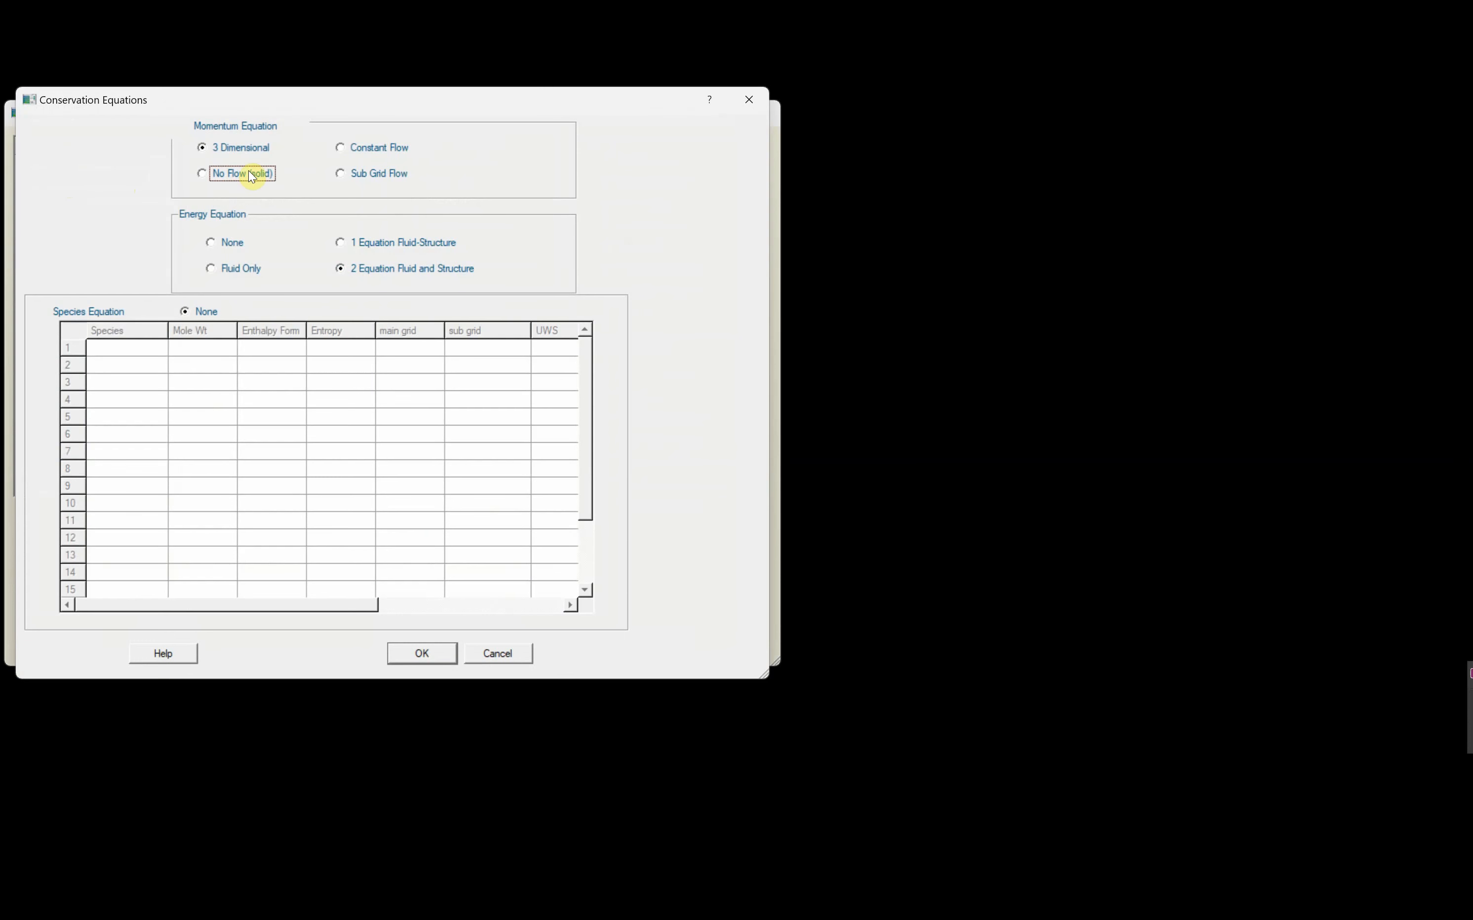
left_click(204, 175)
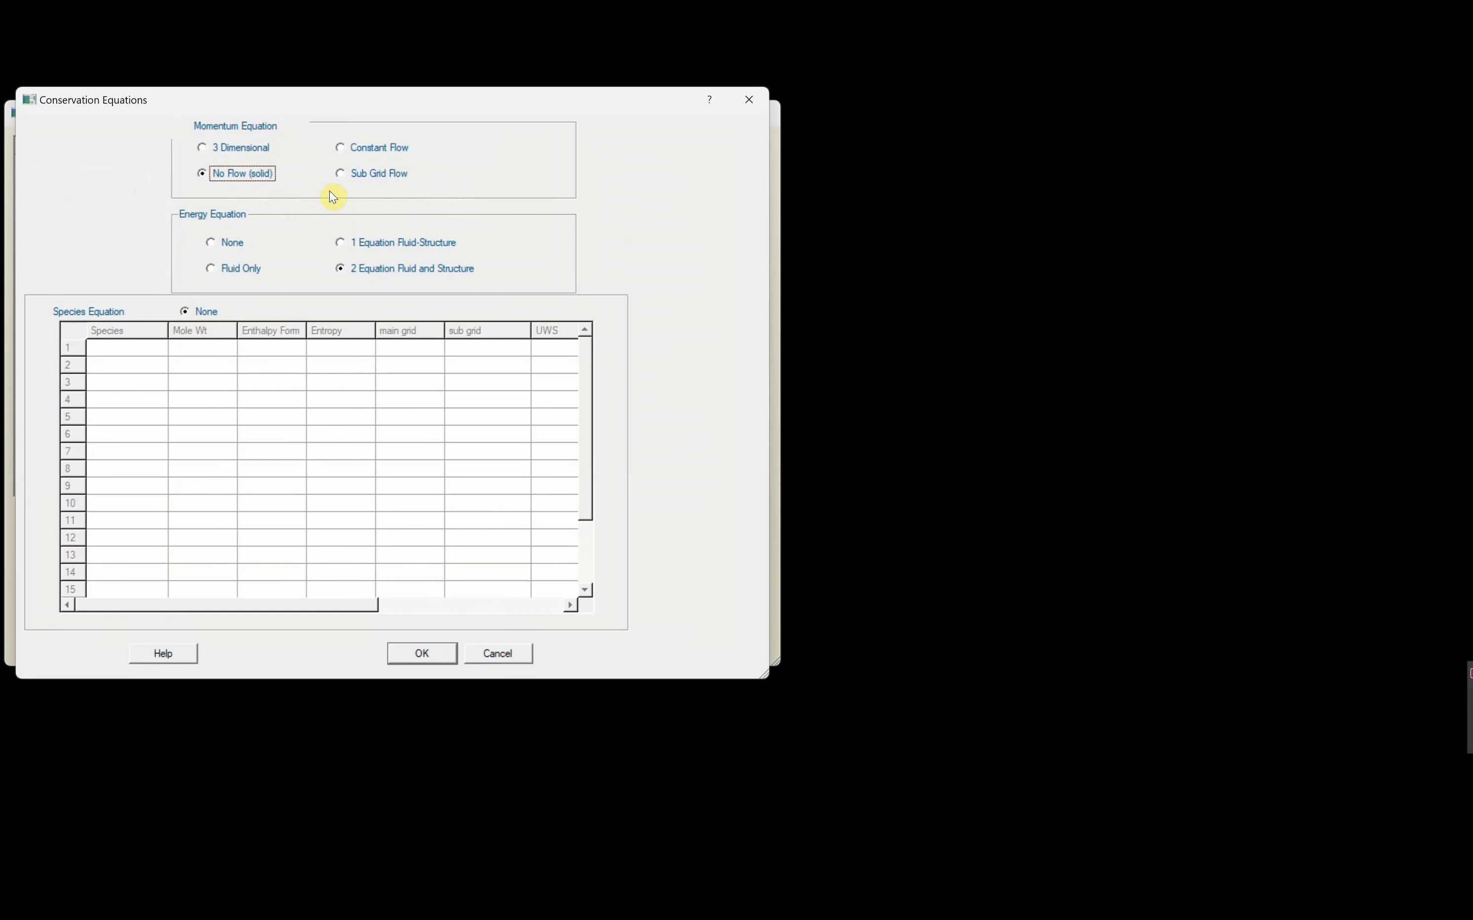
left_click(340, 148)
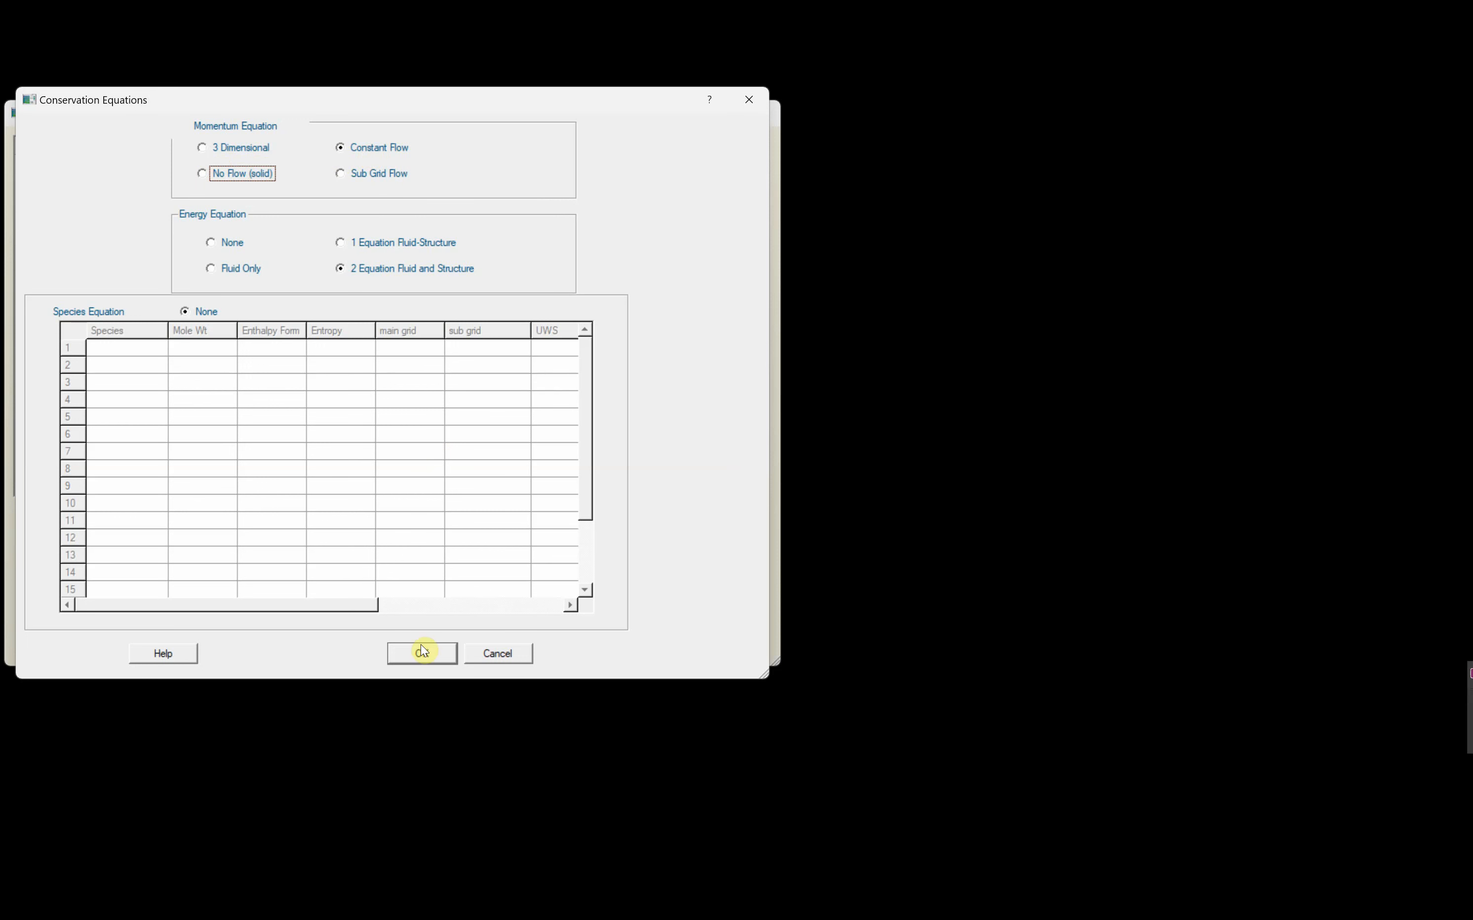
left_click(425, 657)
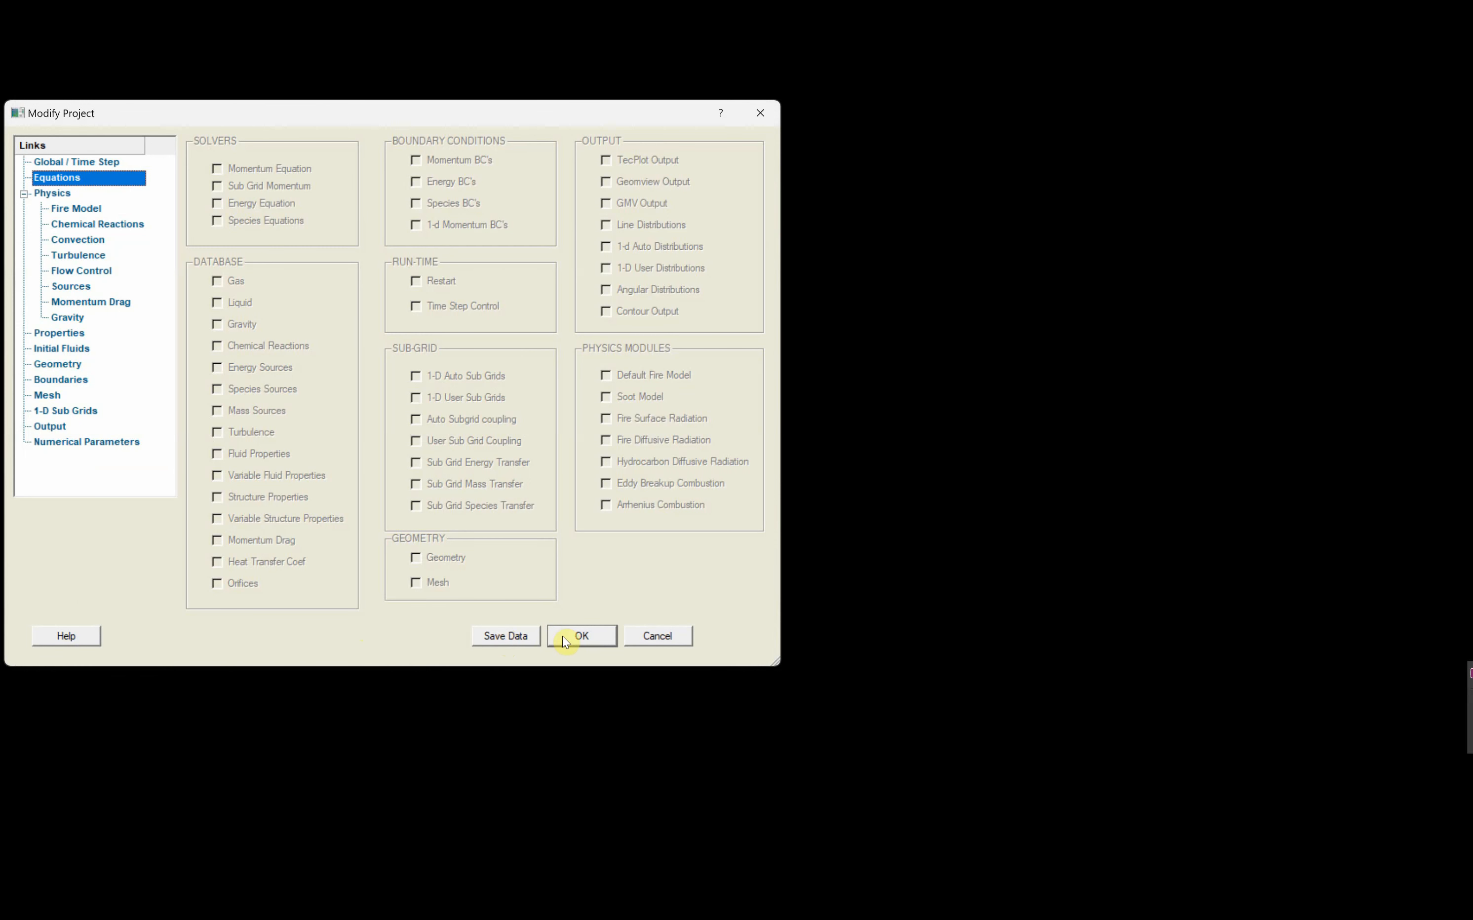
left_click(582, 635)
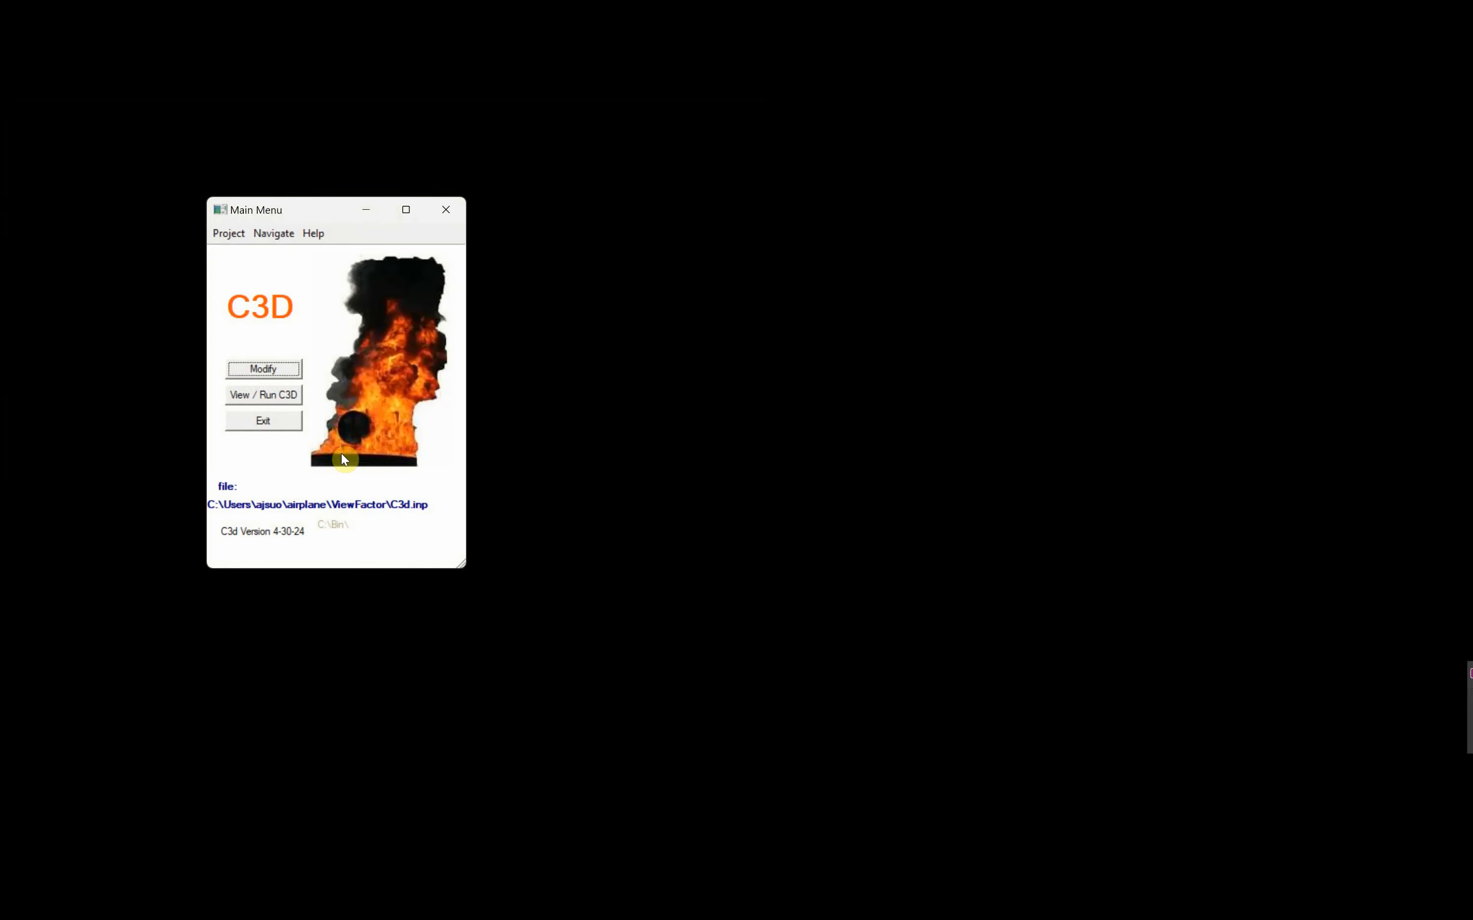
- Run the C3D simulation with the updated time step and flow settings and dismiss the completion notice
left_click(263, 396)
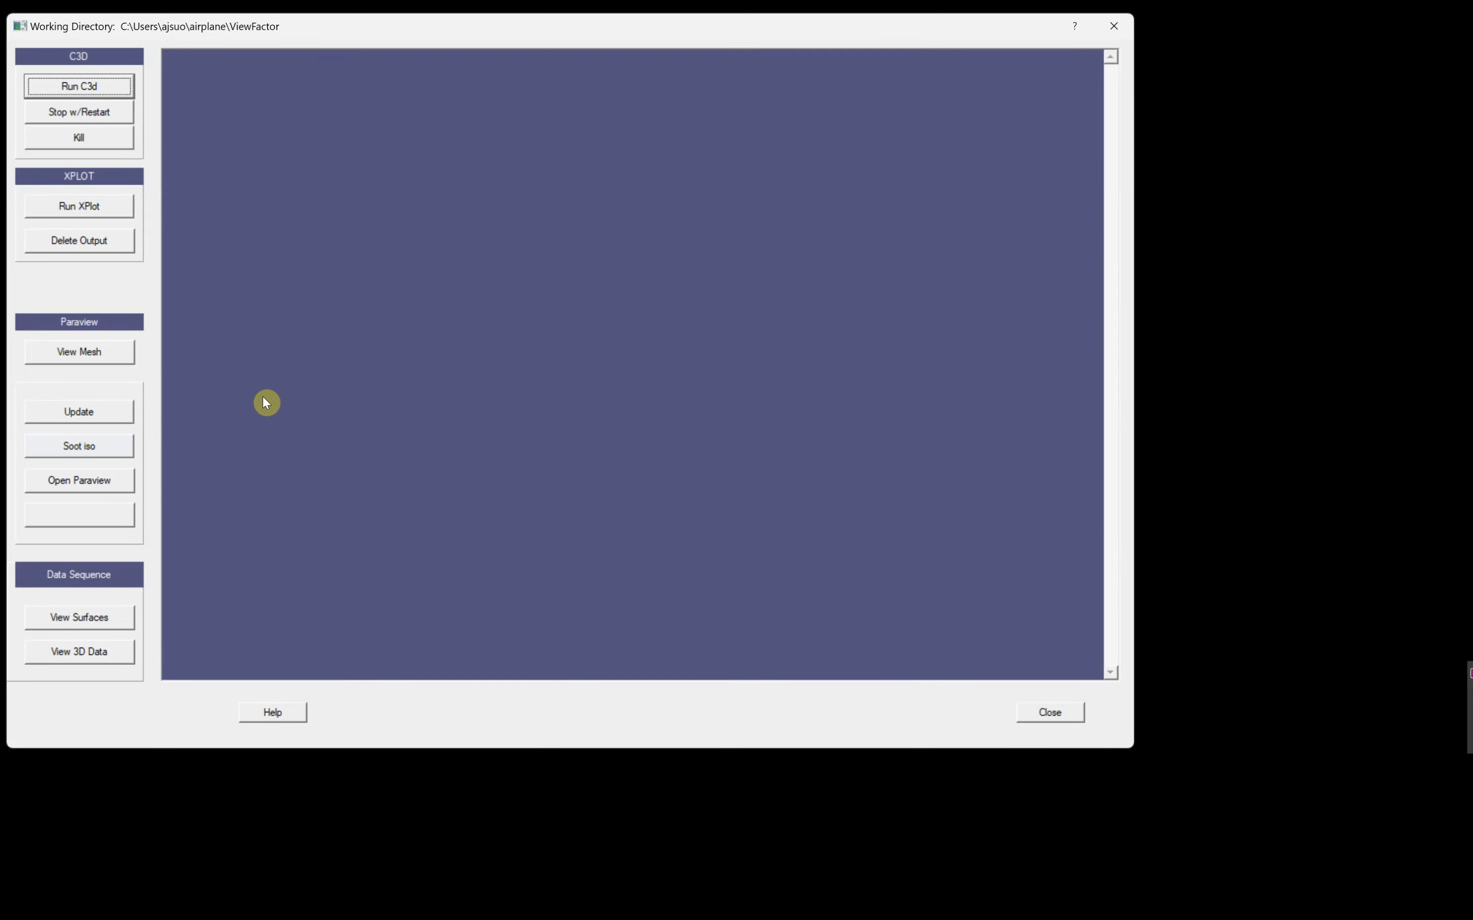
left_click(79, 87)
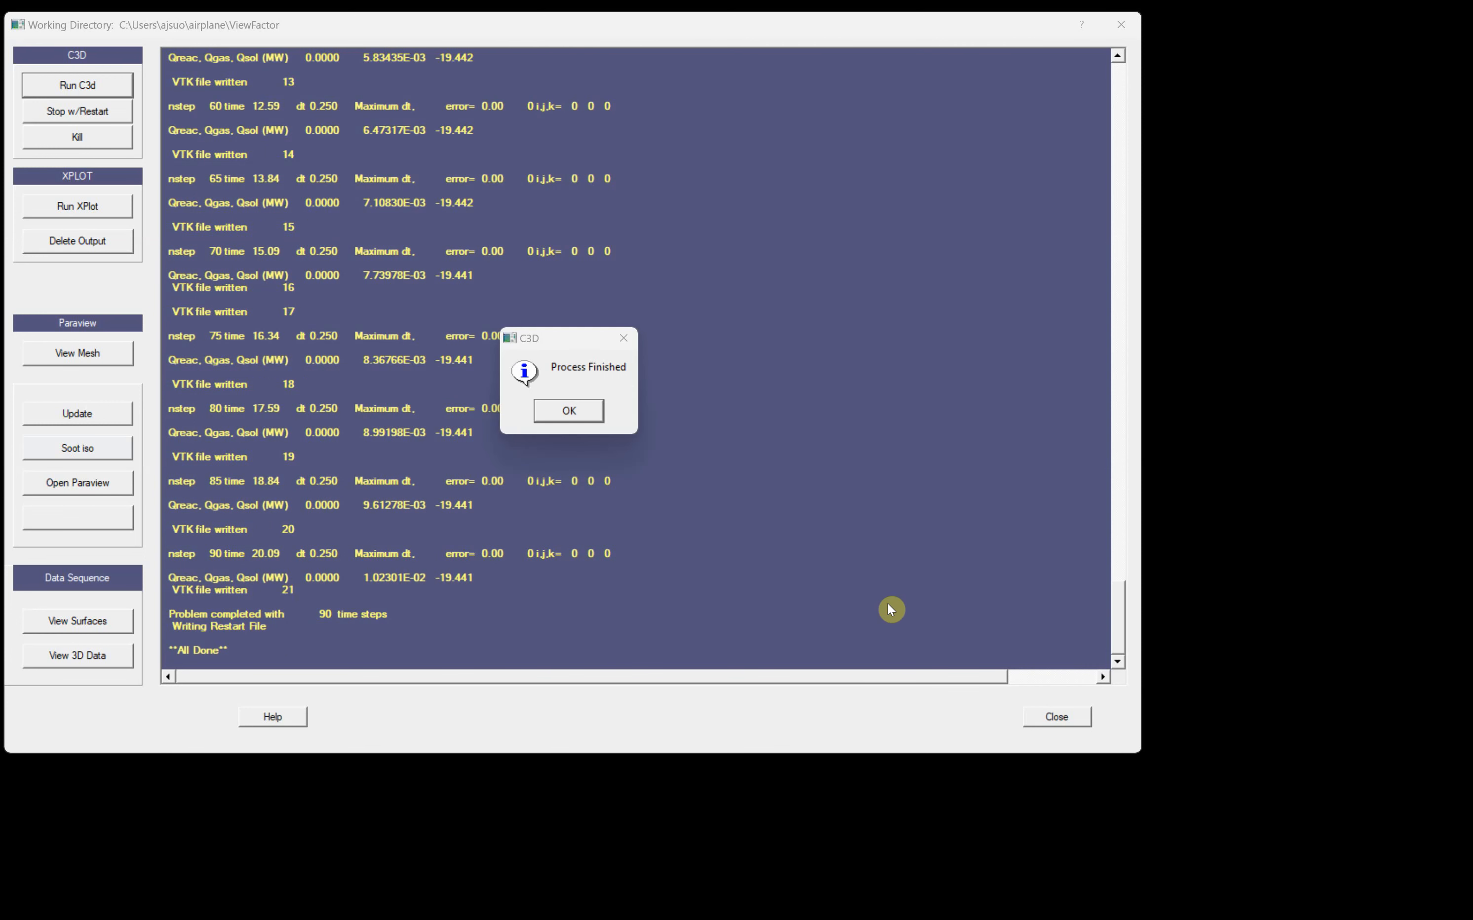
left_click(568, 411)
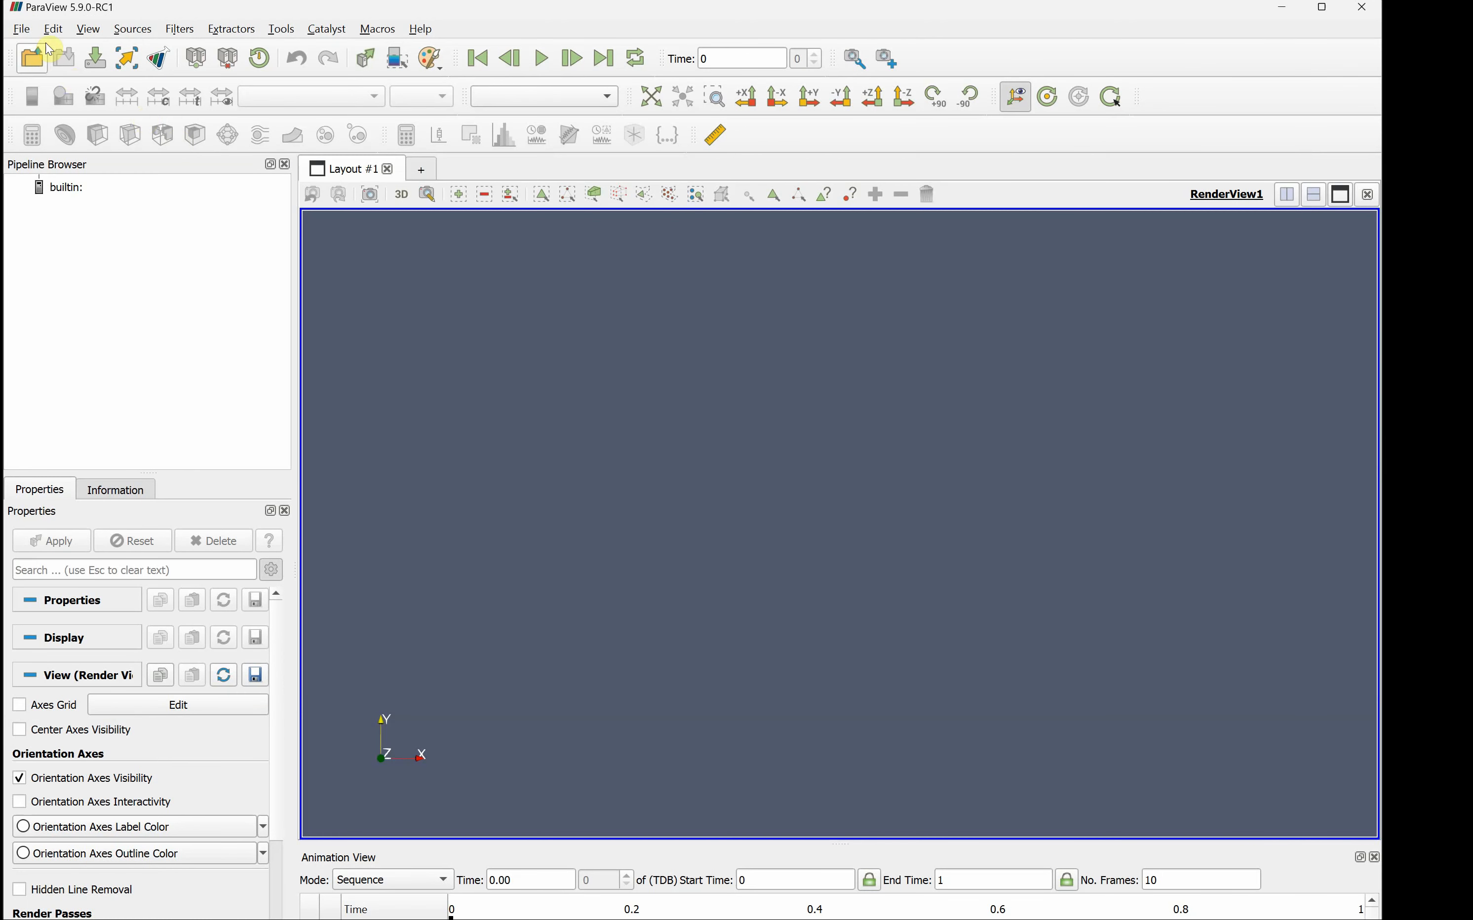
- In ParaView, load the Temp1d...vtk file group from the ViewFactor folder
left_click(22, 29)
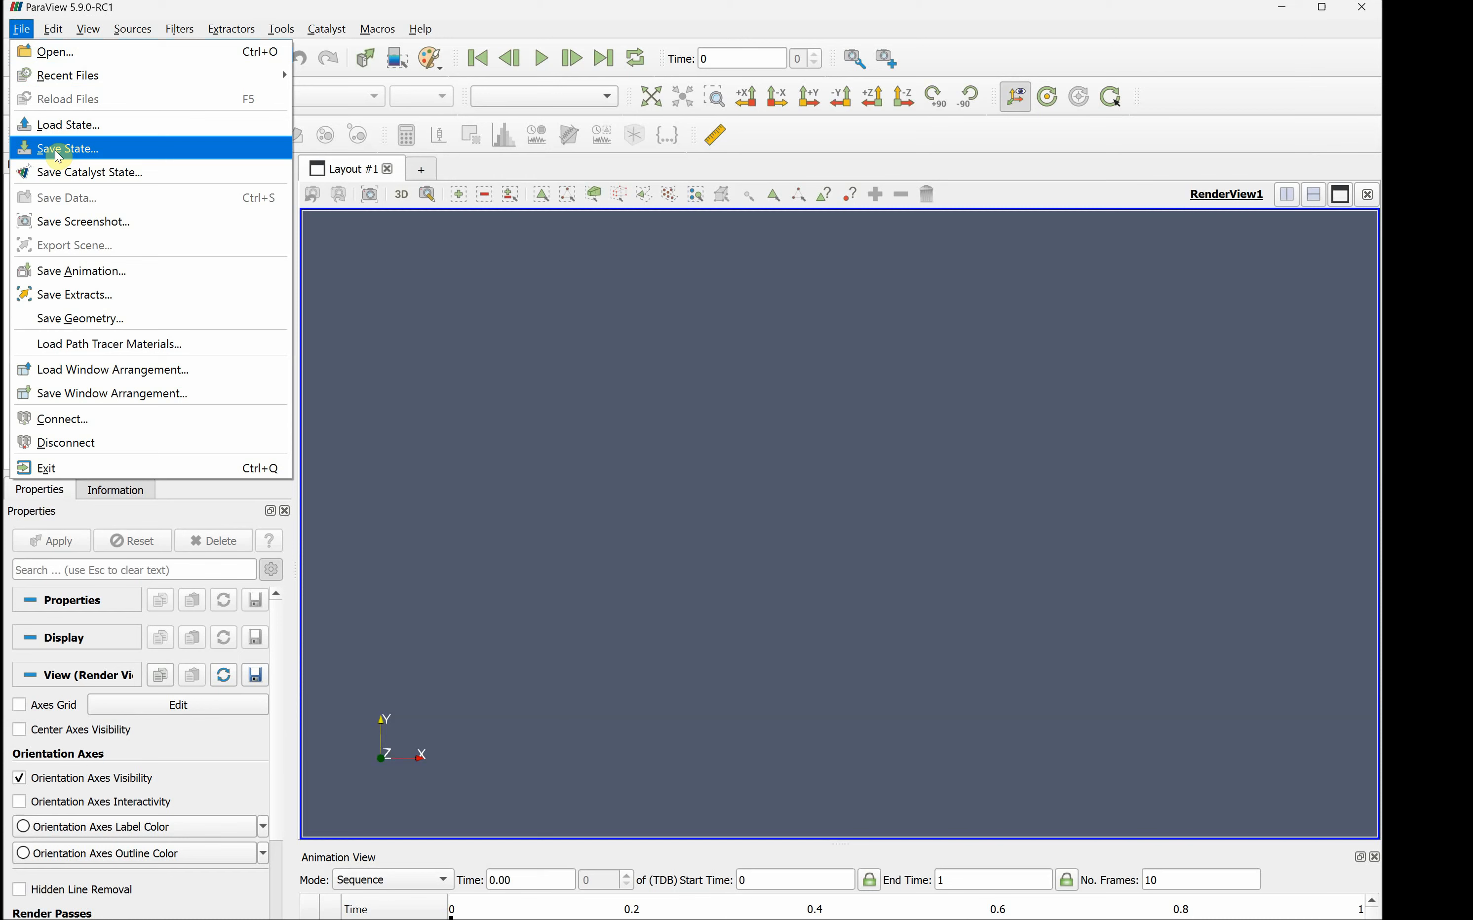
left_click(88, 53)
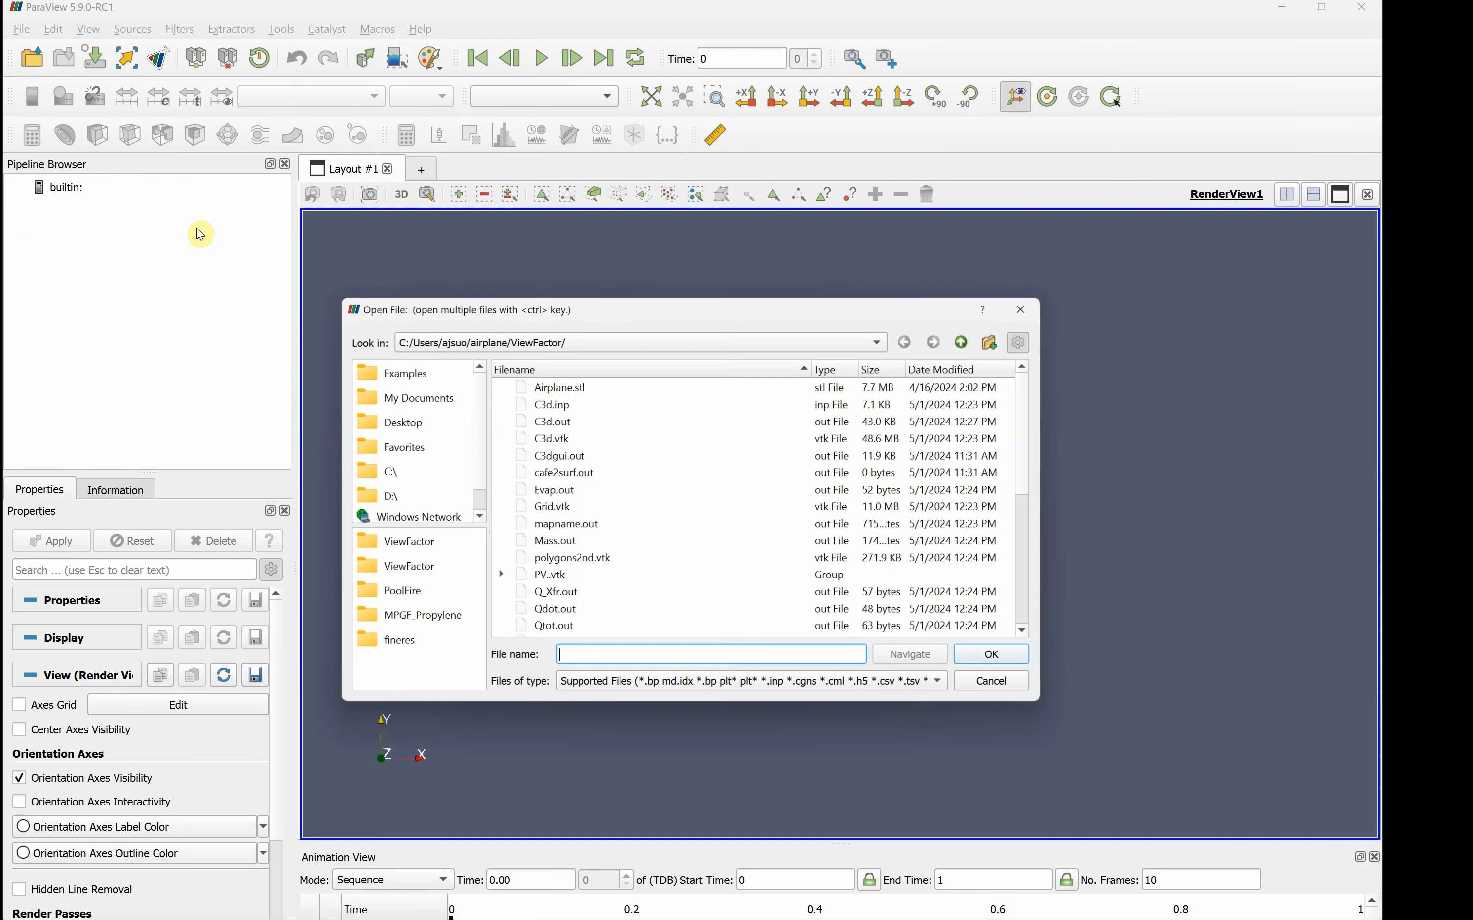
scroll(601, 541, "down", 1)
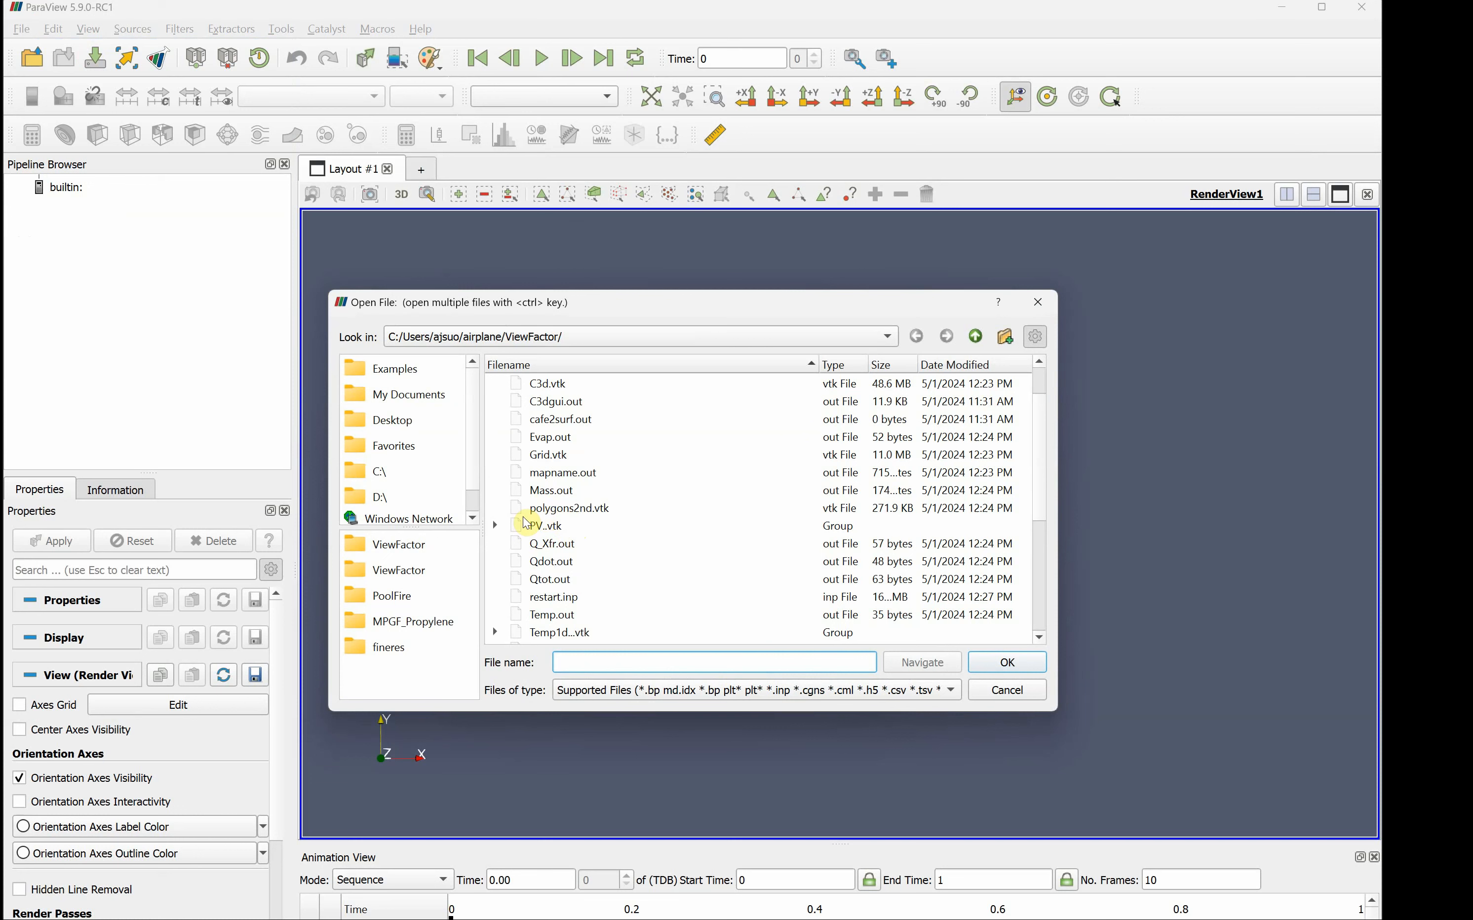
scroll(586, 539, "down", 2)
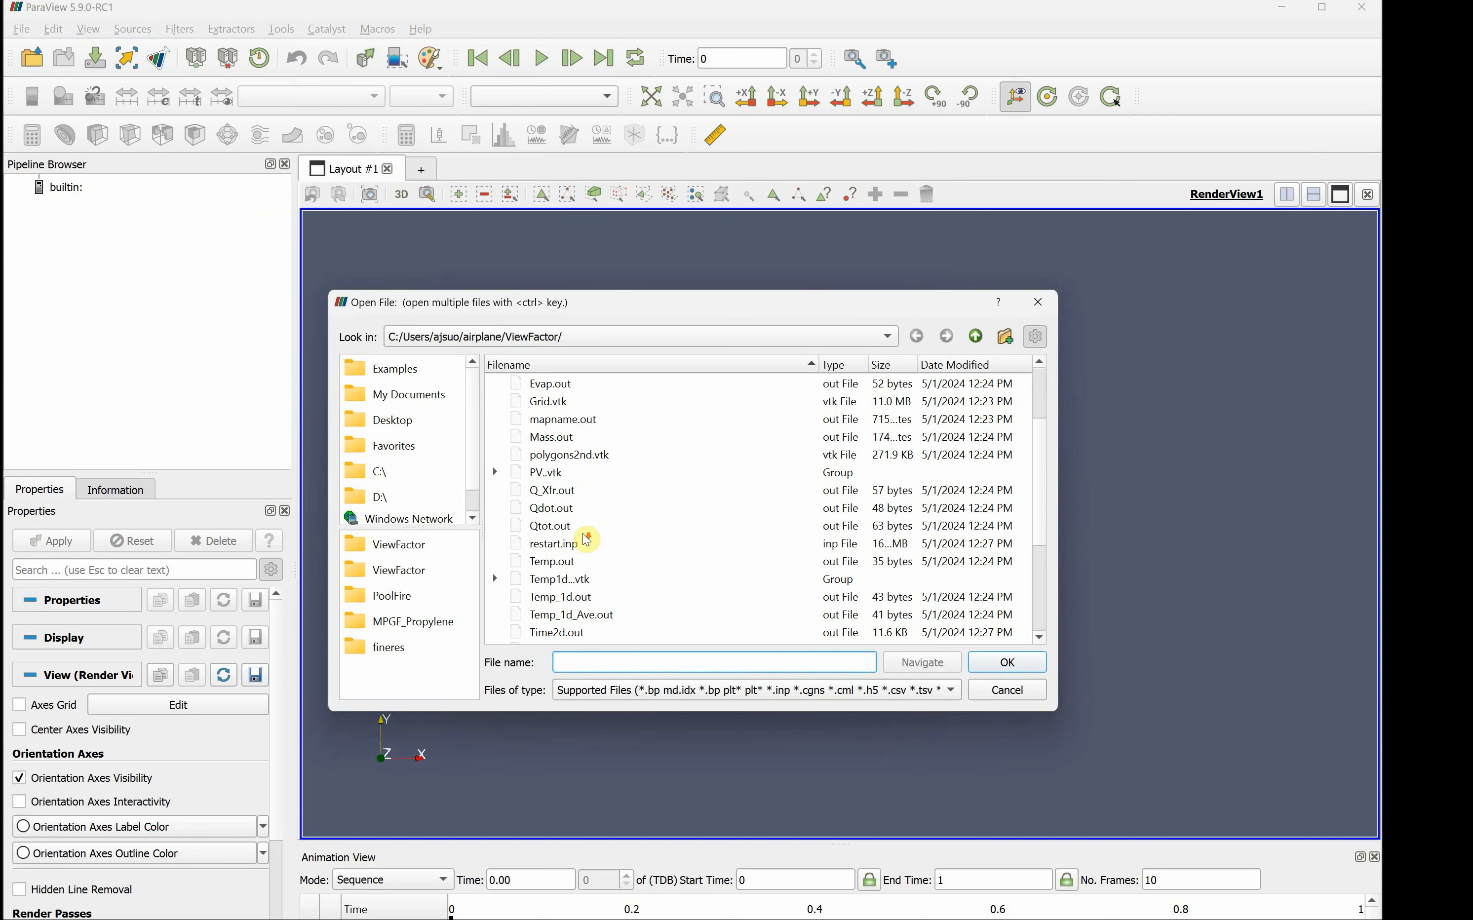
left_click(542, 528)
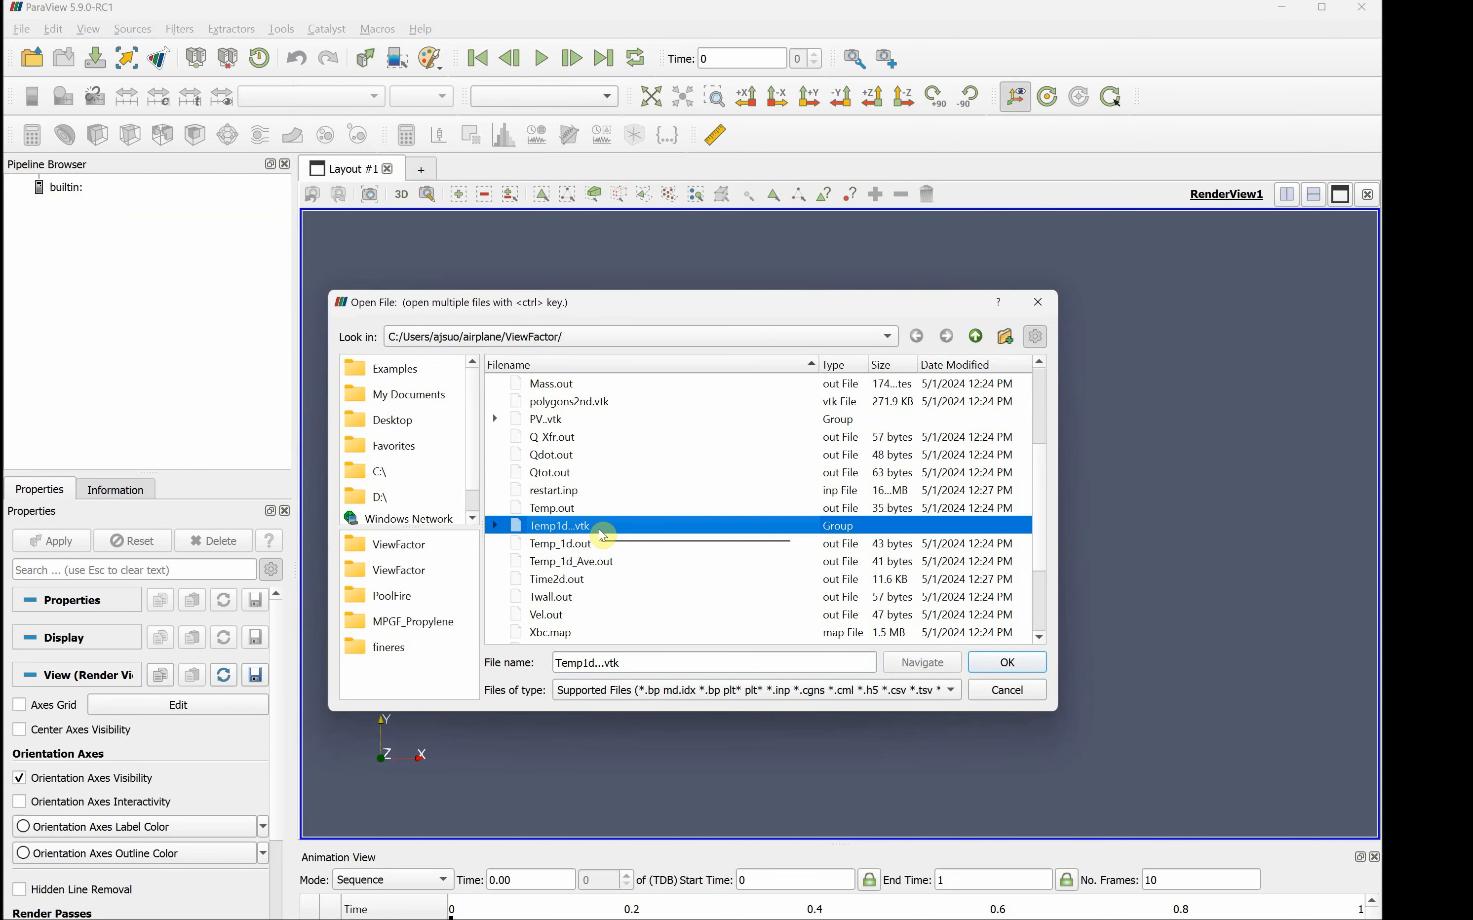
left_click(1002, 662)
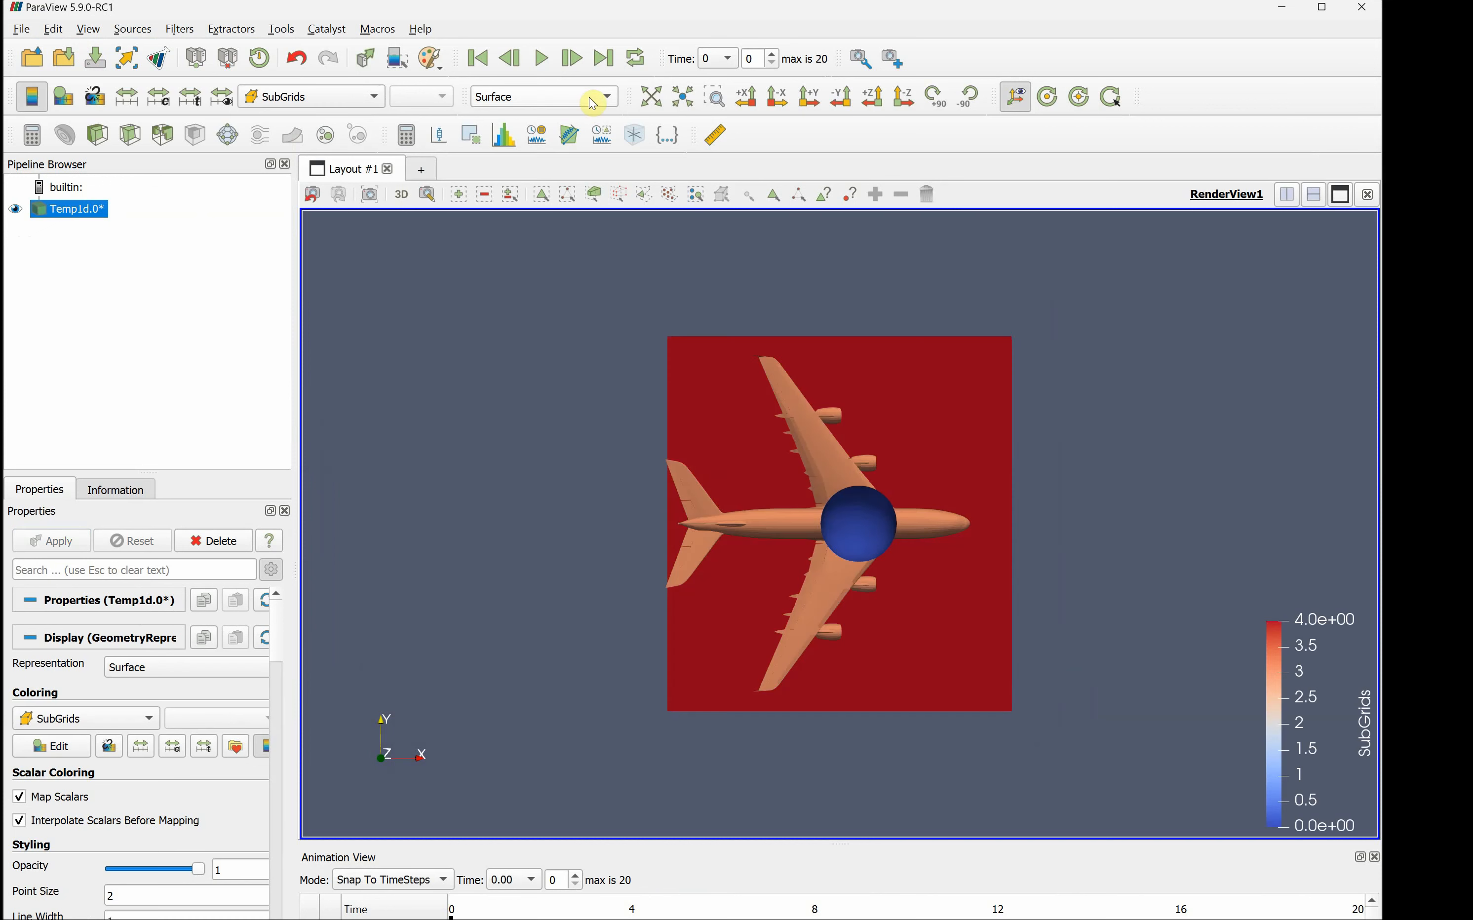
- Go to the last time step and color the Temp1d surface by SurfTemp(K)
left_click(601, 59)
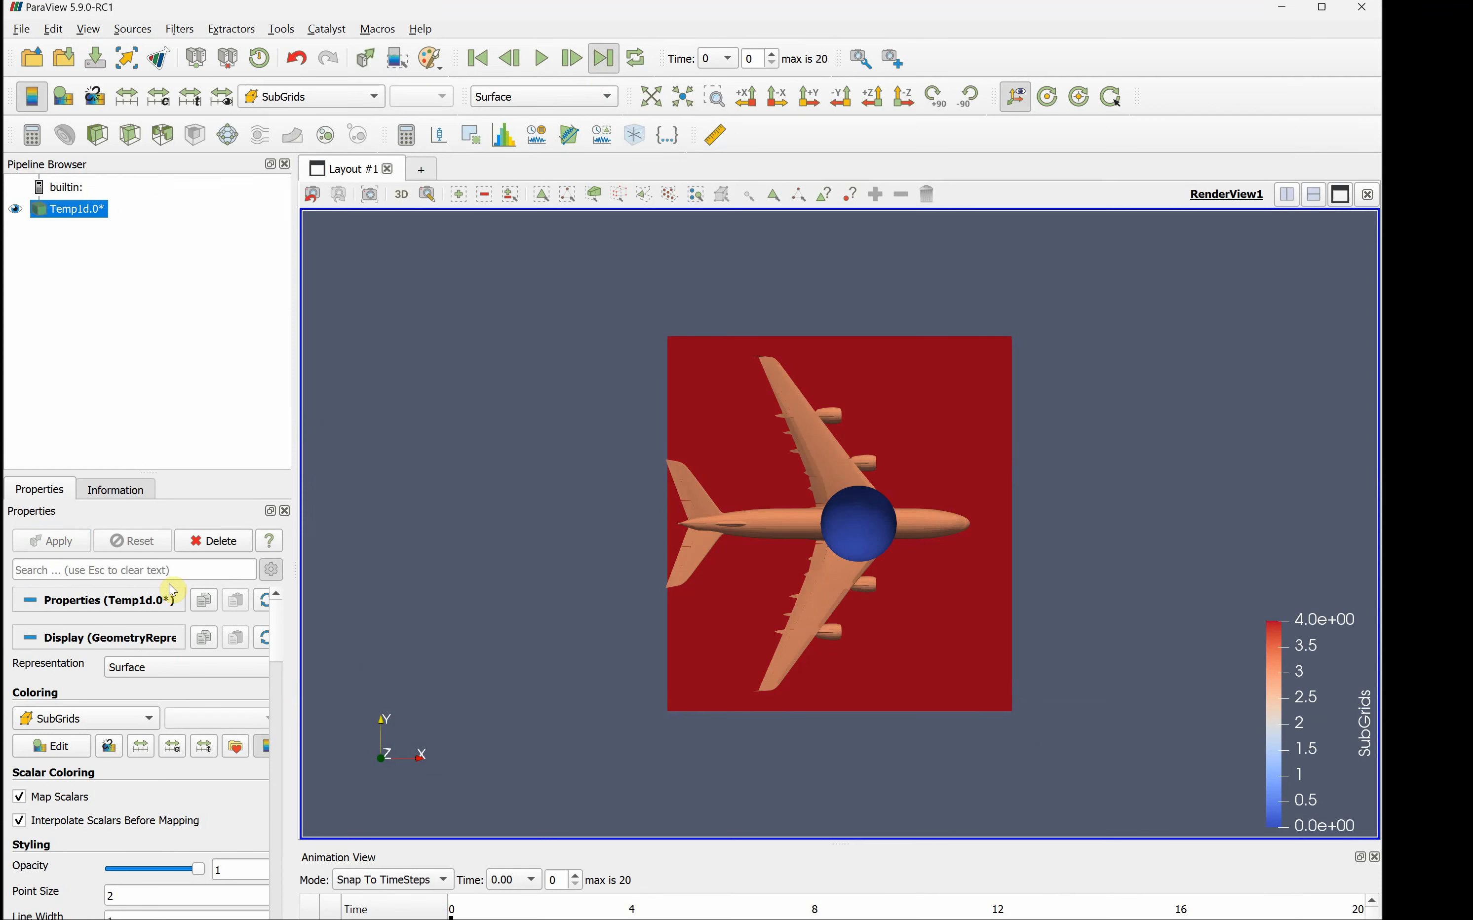
left_click(108, 723)
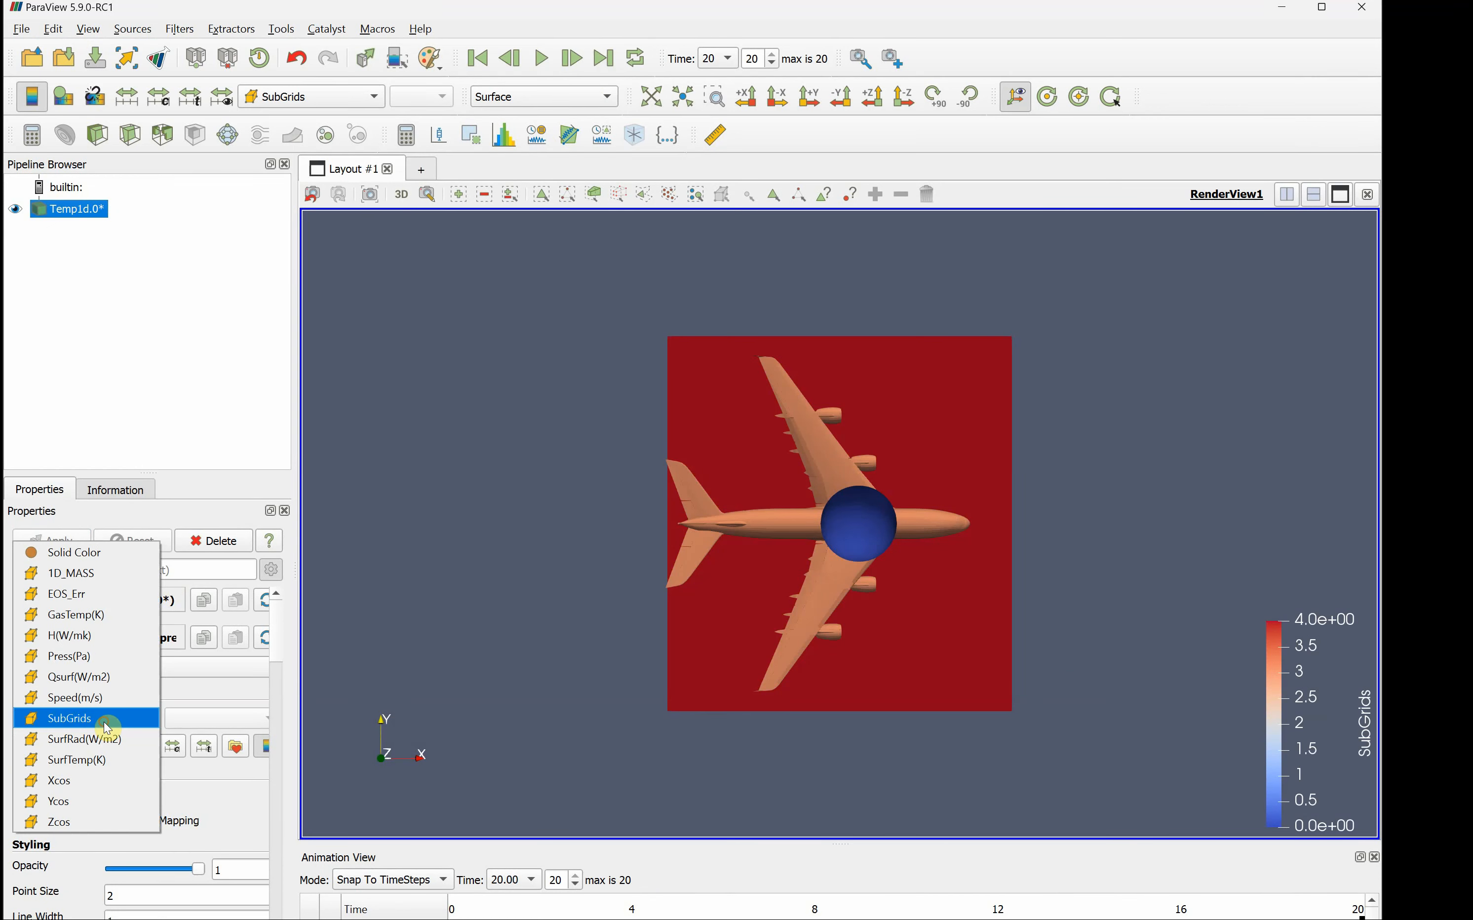
left_click(108, 760)
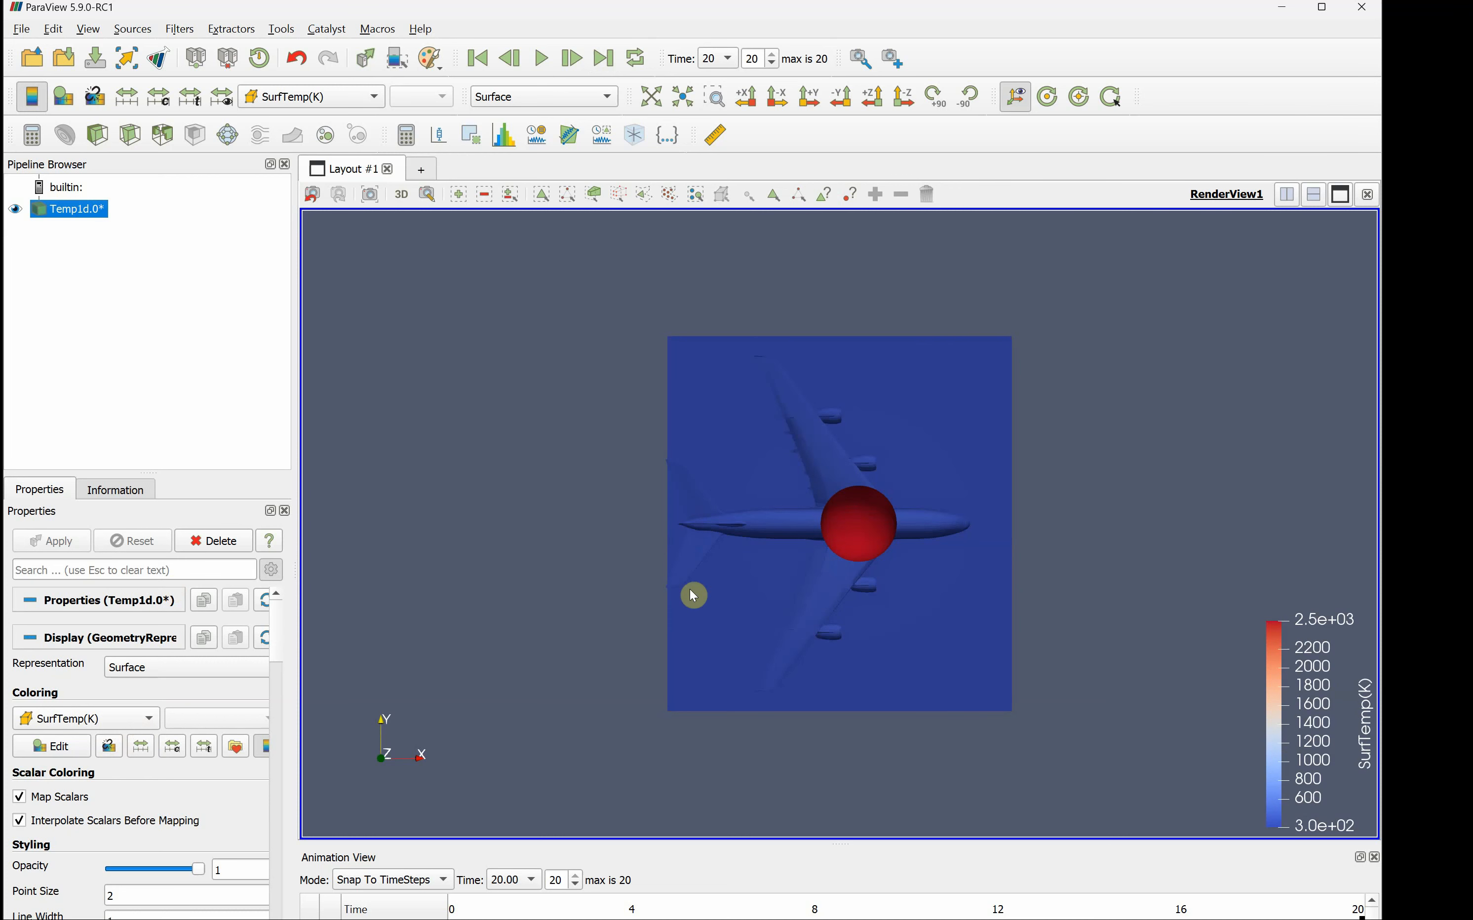
- Rescale the SurfTemp(K) color map to a custom range with a maximum of 400
left_click_drag(734, 600, 805, 475)
left_click(173, 746)
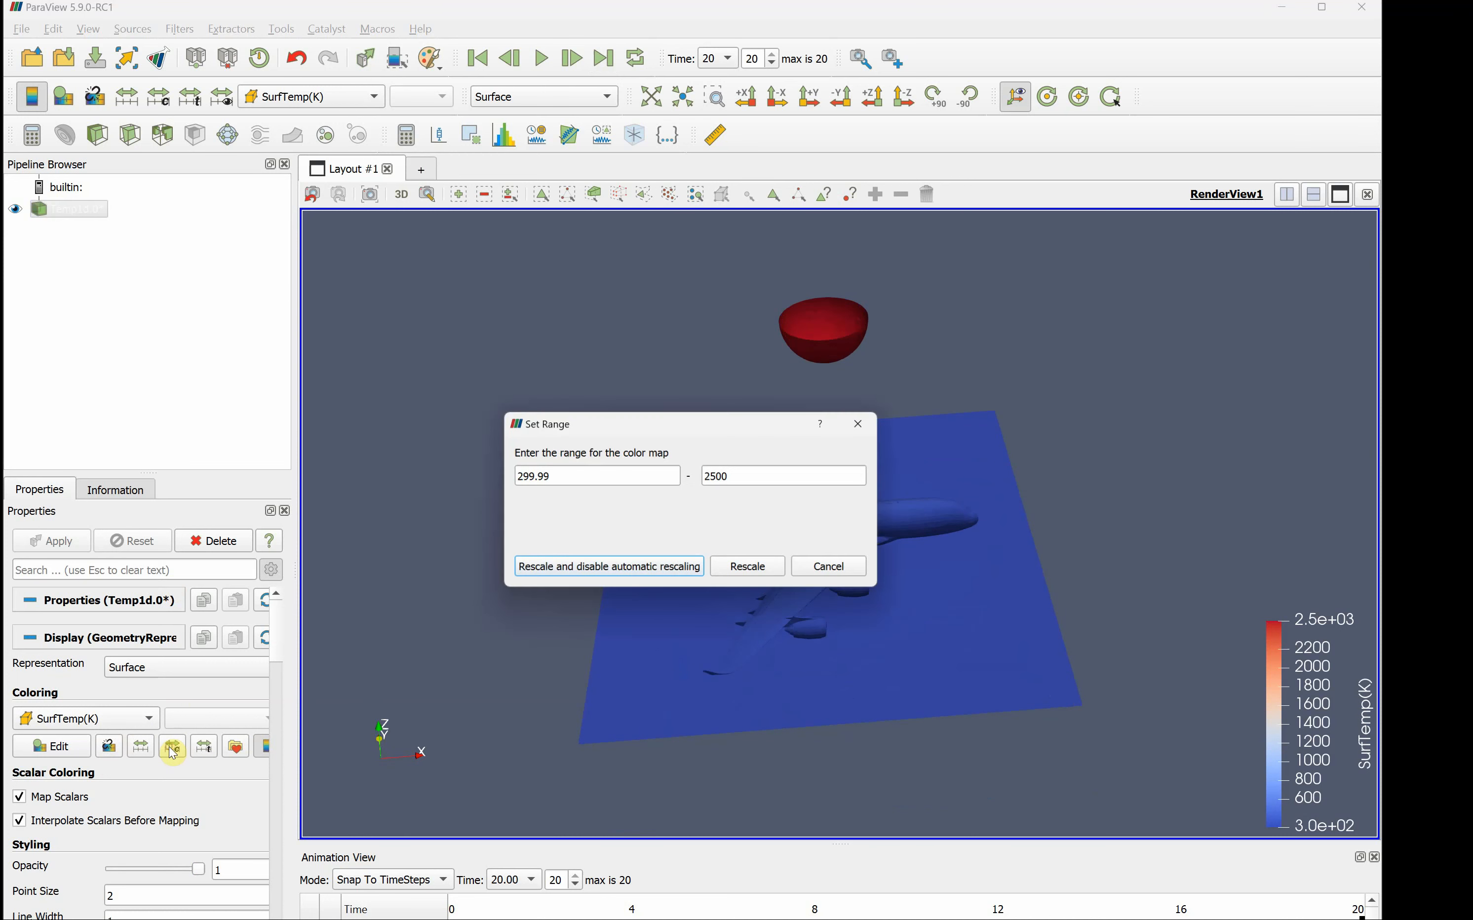
double_click(739, 476)
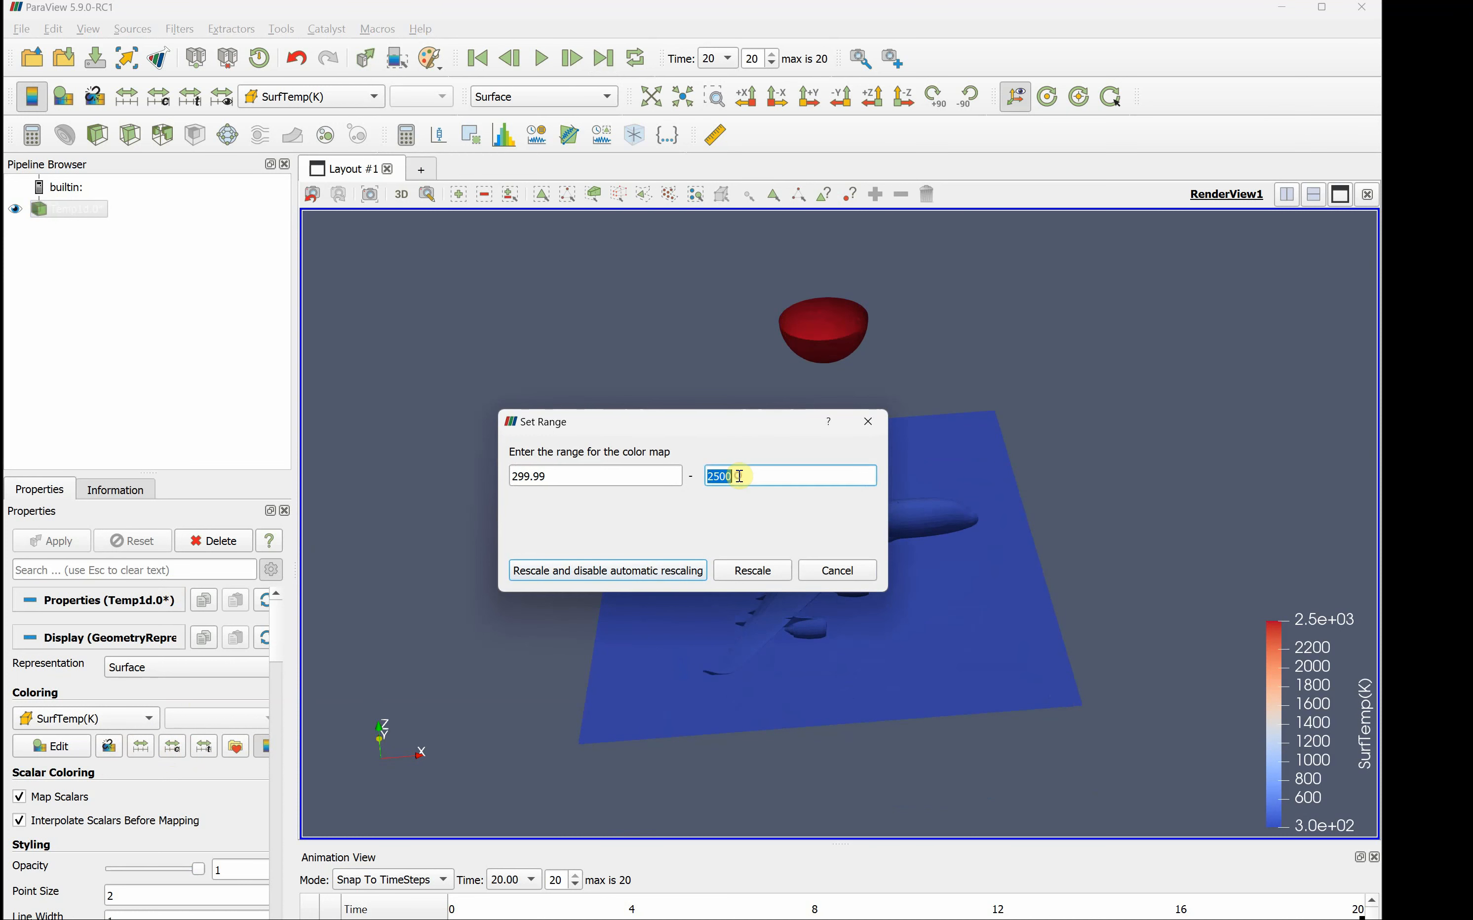
type("400")
key("Return")
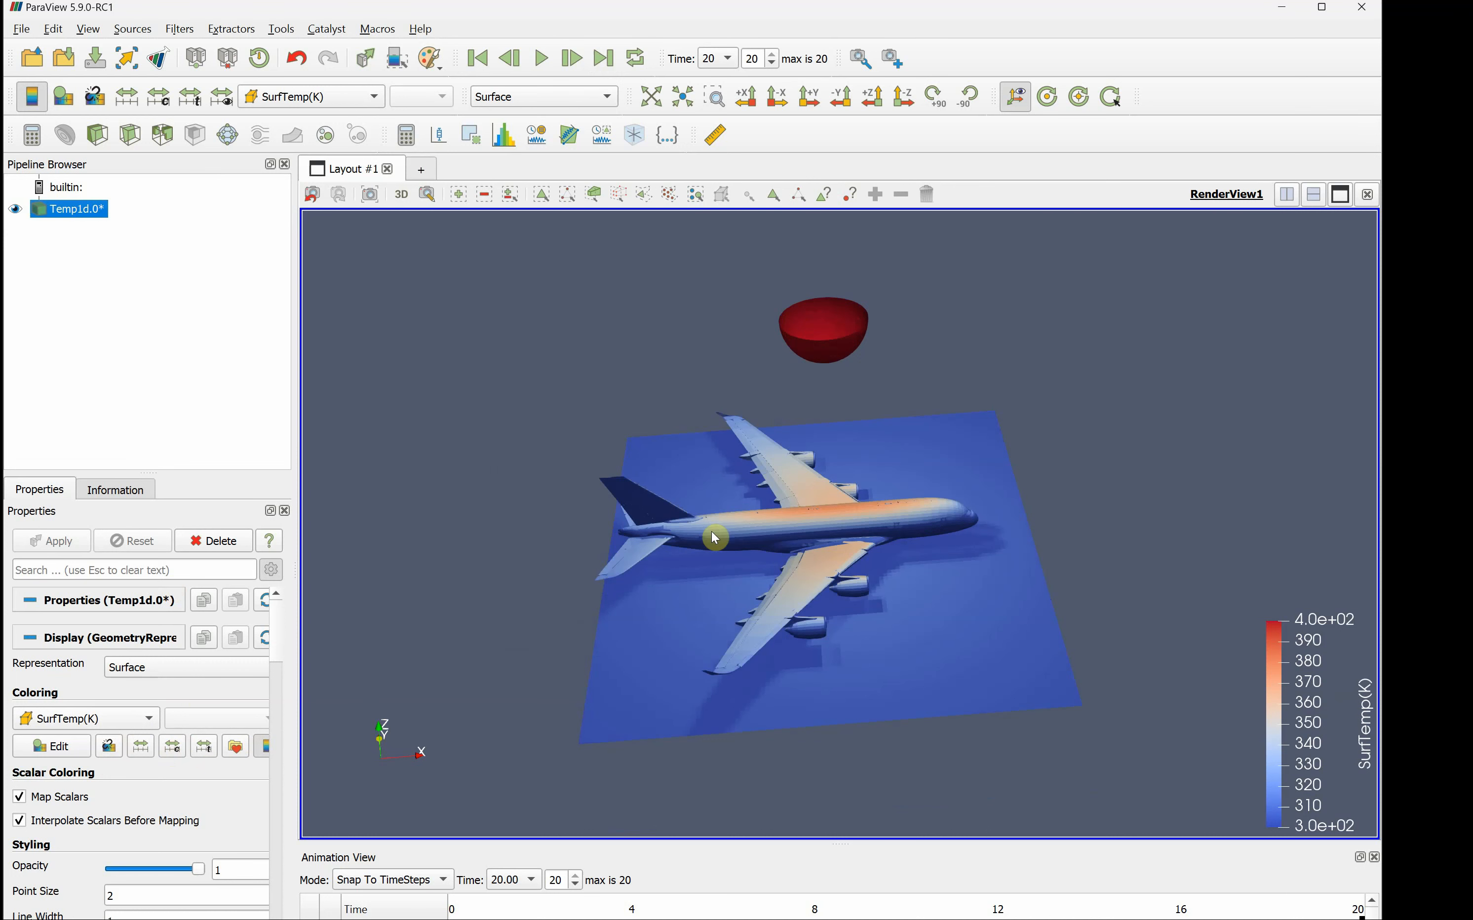
- Lower the maximum of the SurfTemp(K) color map range to 350
left_click(172, 745)
double_click(739, 477)
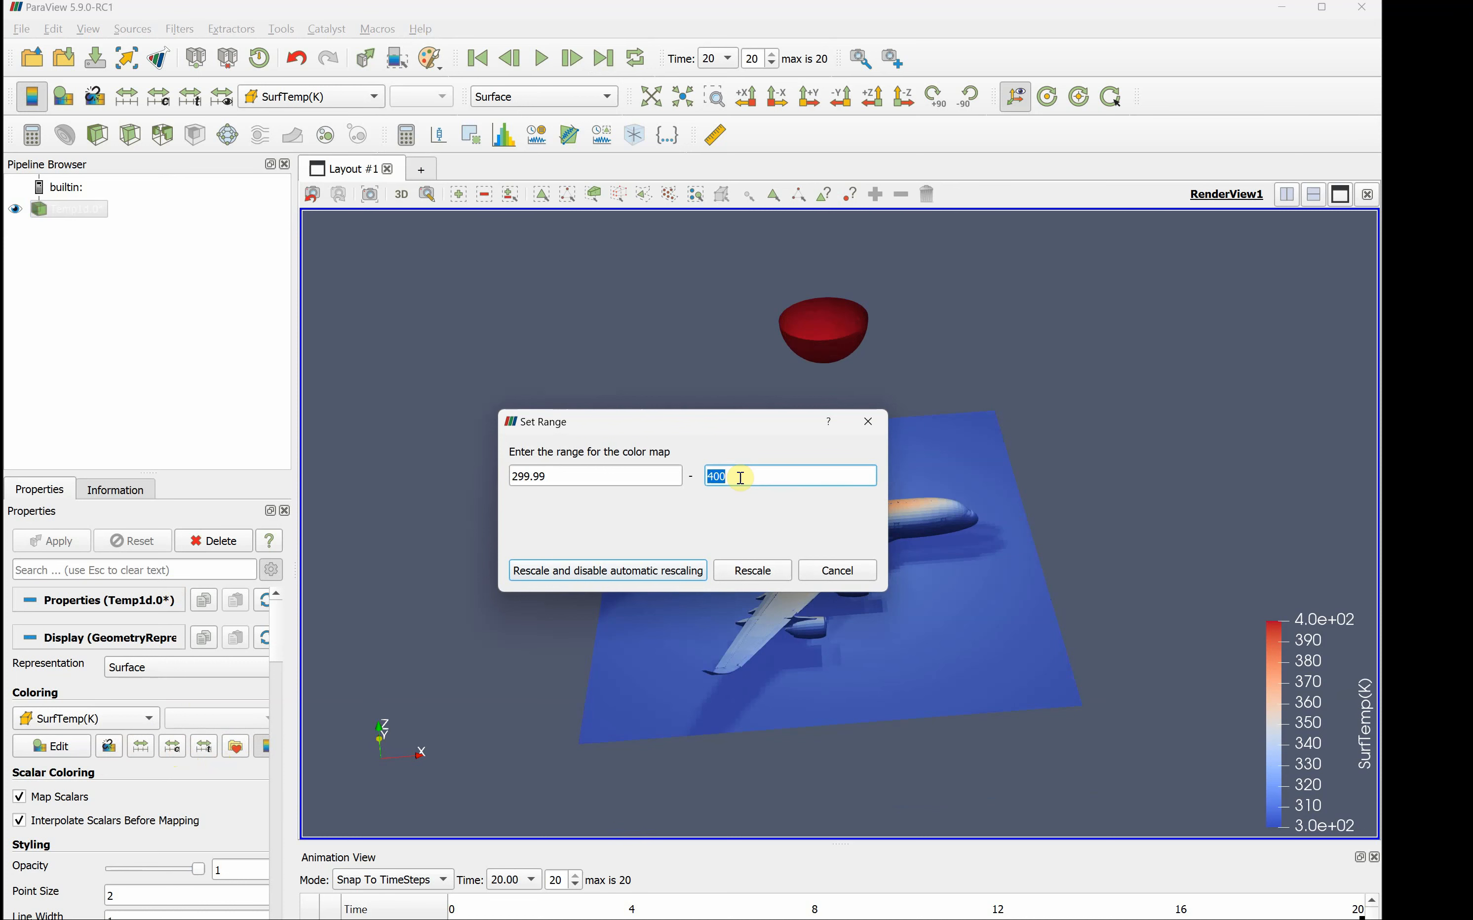
type("350")
key("Return")
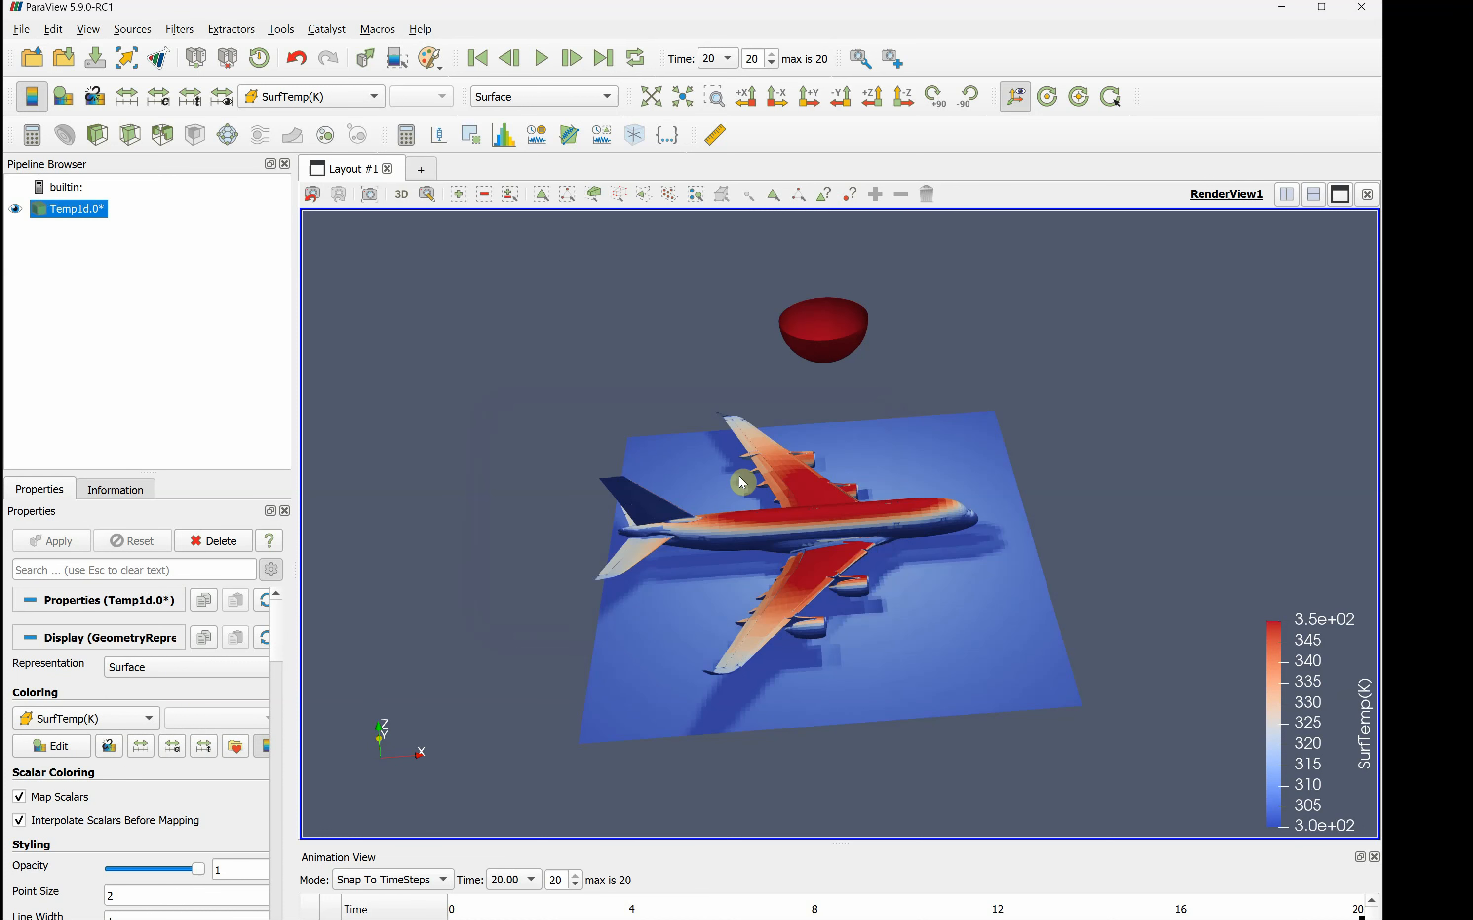
- Apply the Rainbow Uniform color preset to the surface temperature coloring and close the preset chooser
left_click(235, 752)
left_click(344, 638)
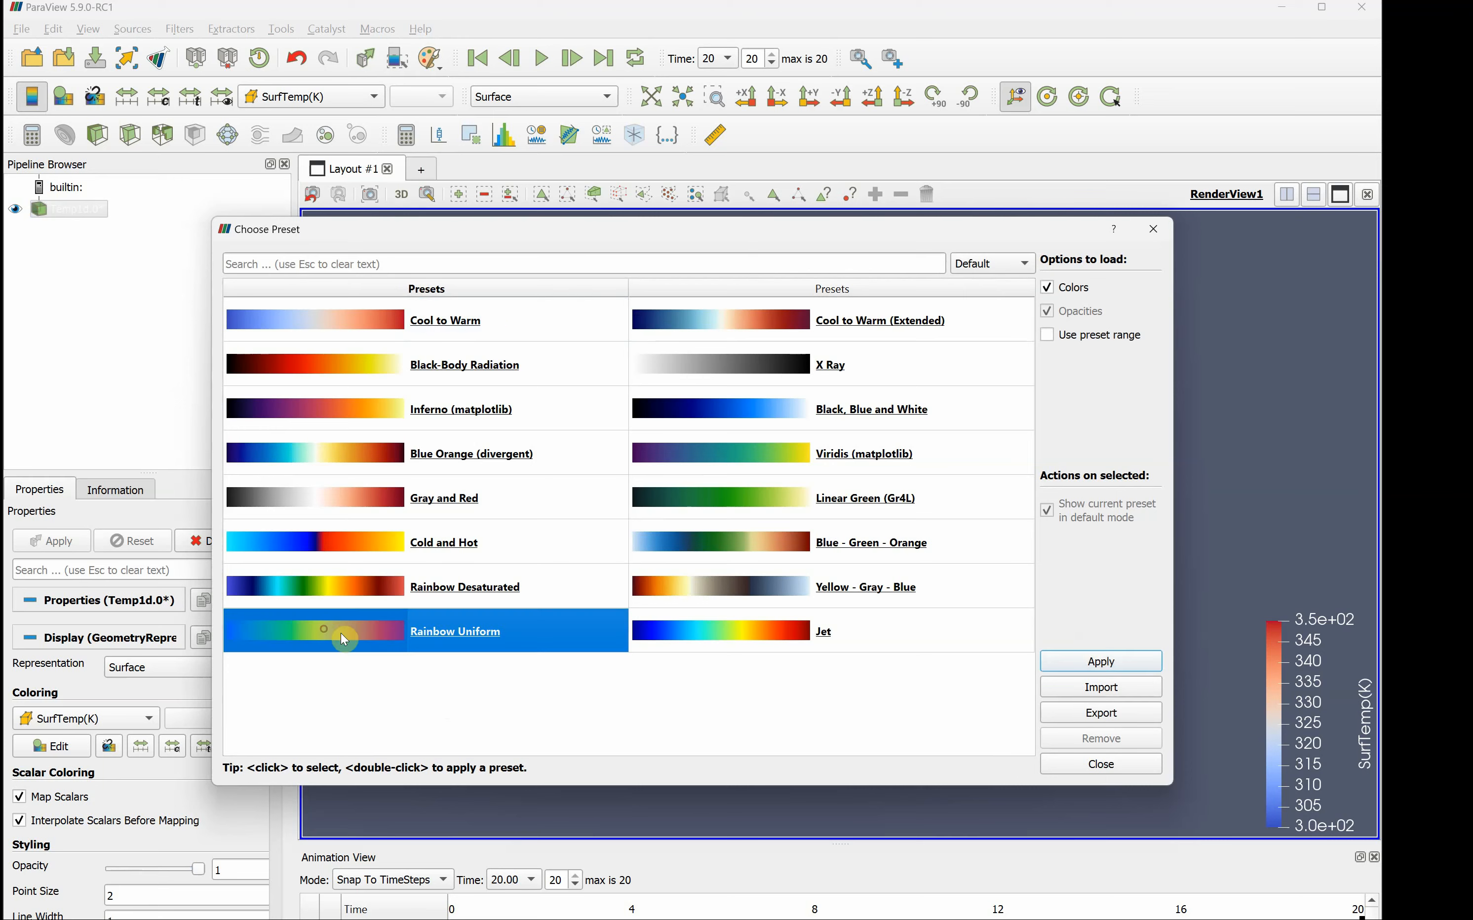
left_click(1098, 663)
left_click(1094, 764)
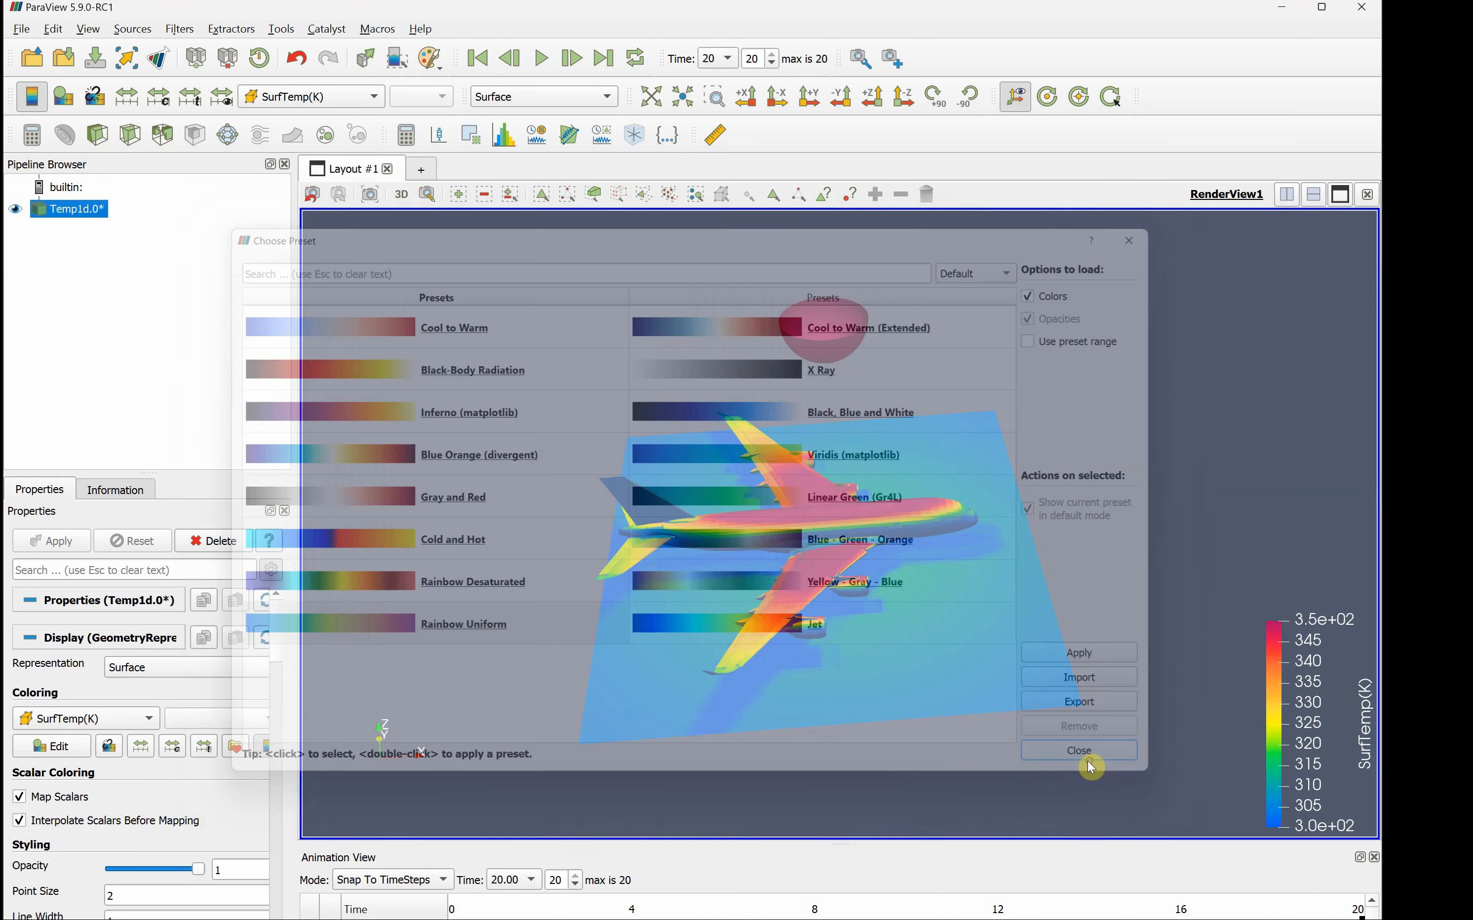
- Set the maximum of the SurfTemp(K) color map range to 380
left_click_drag(900, 713, 877, 710)
left_click_drag(747, 693, 690, 680)
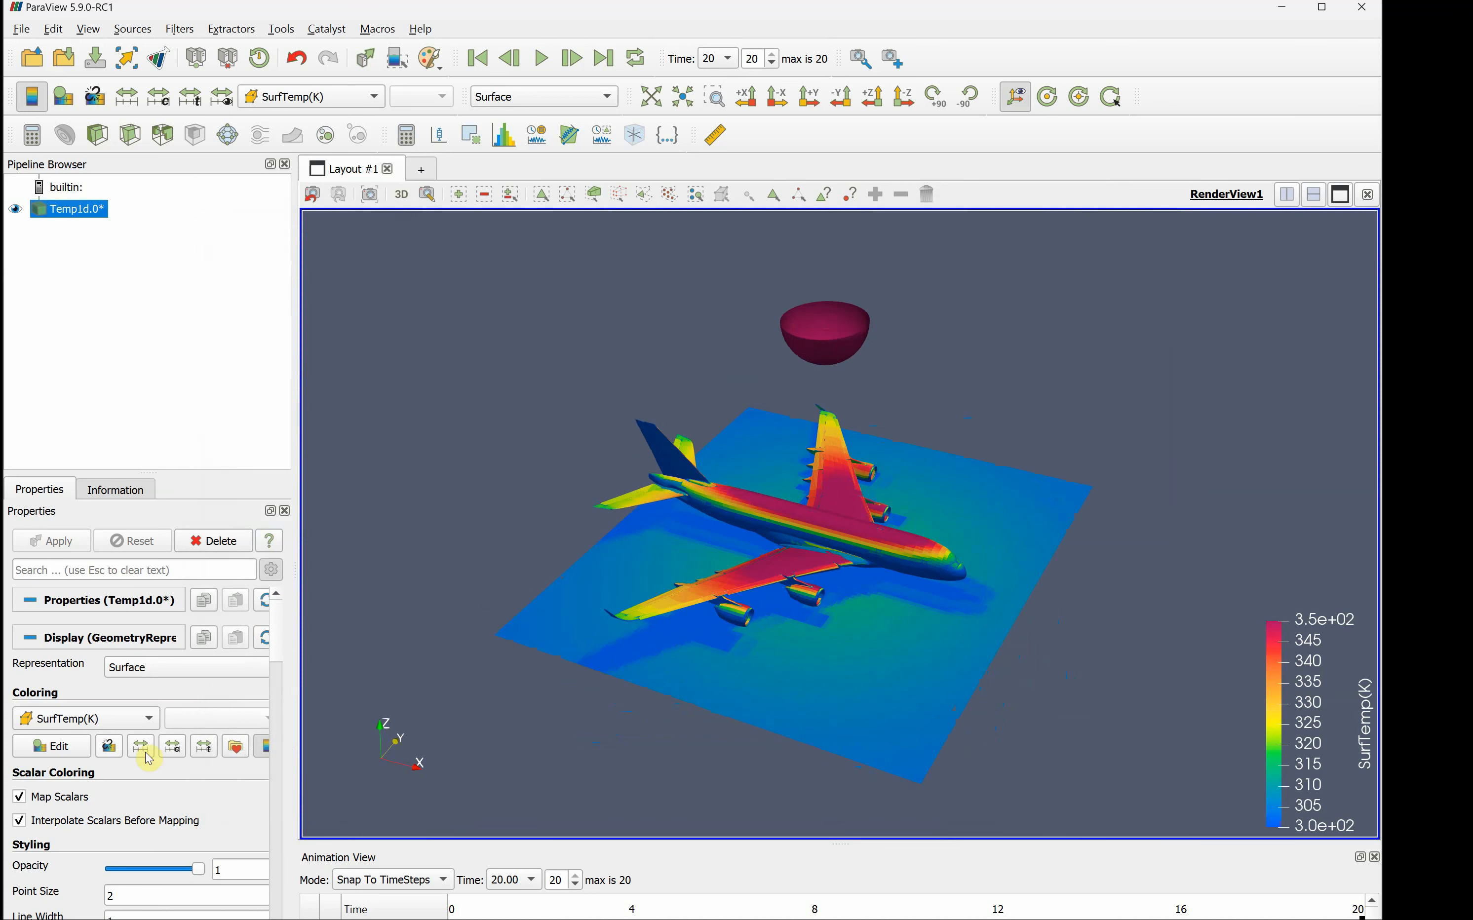
left_click(179, 751)
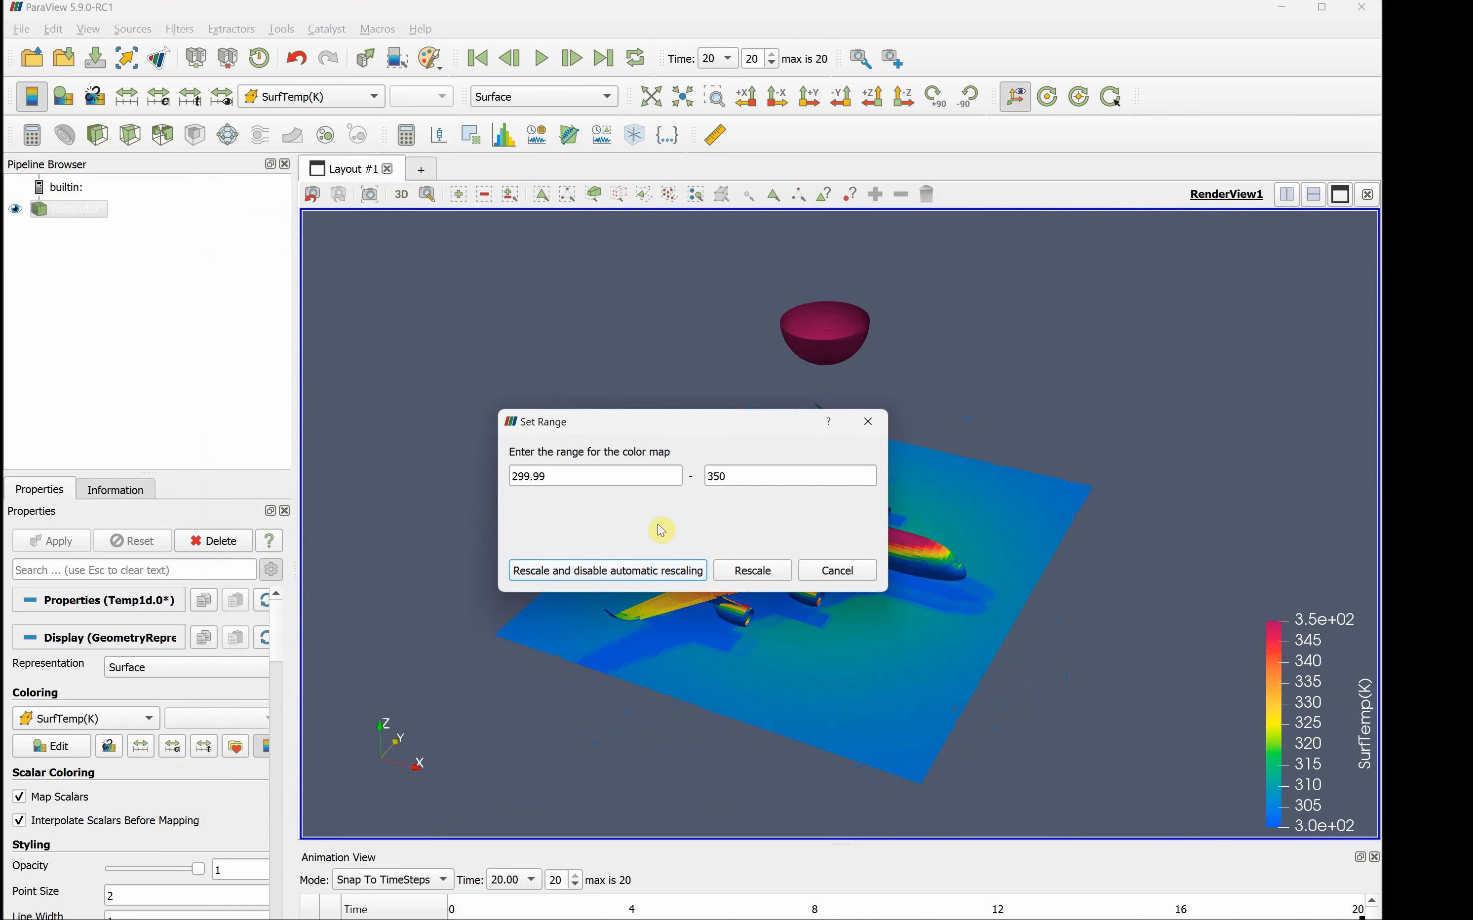
double_click(757, 474)
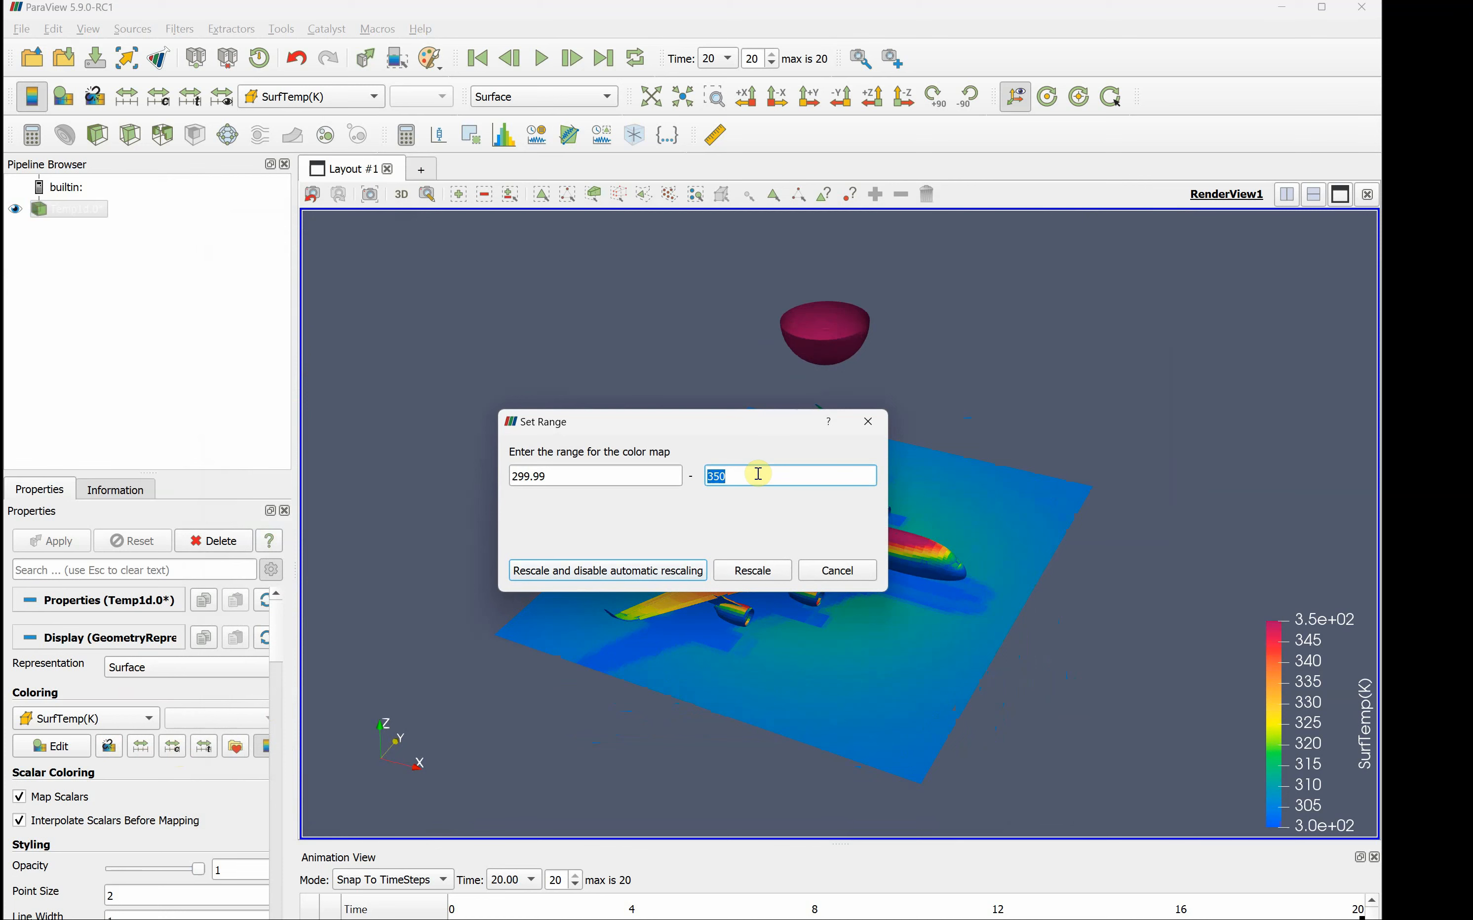
type("380")
key("Return")
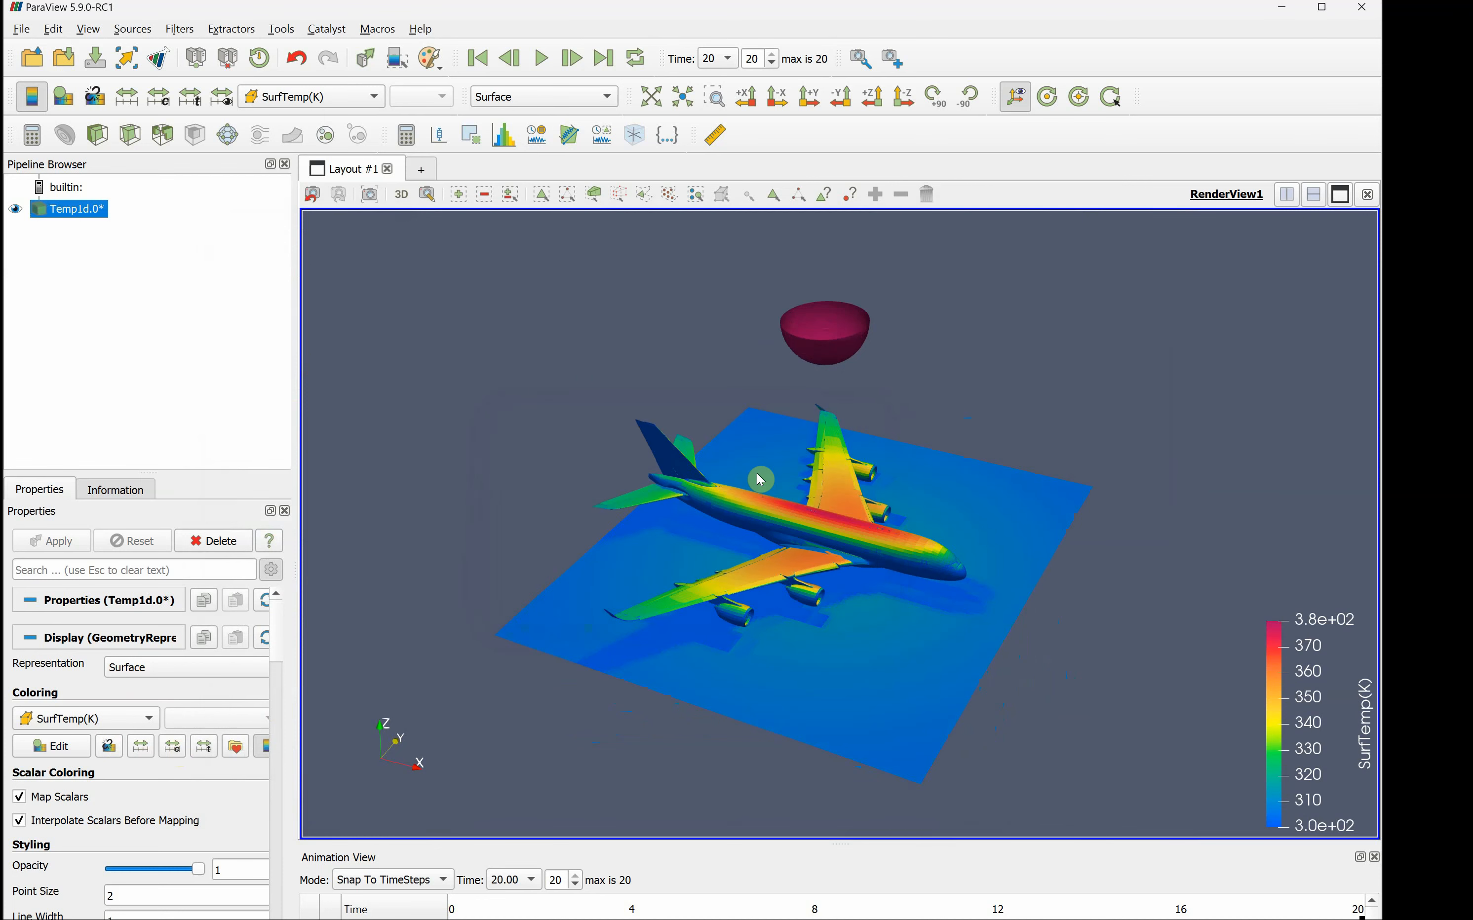
- Examine the surface temperature distribution on the fuselage, wings and ground plane beneath the hot sphere from several angles
right_click_drag(815, 625, 773, 740)
left_click_drag(773, 739, 780, 658)
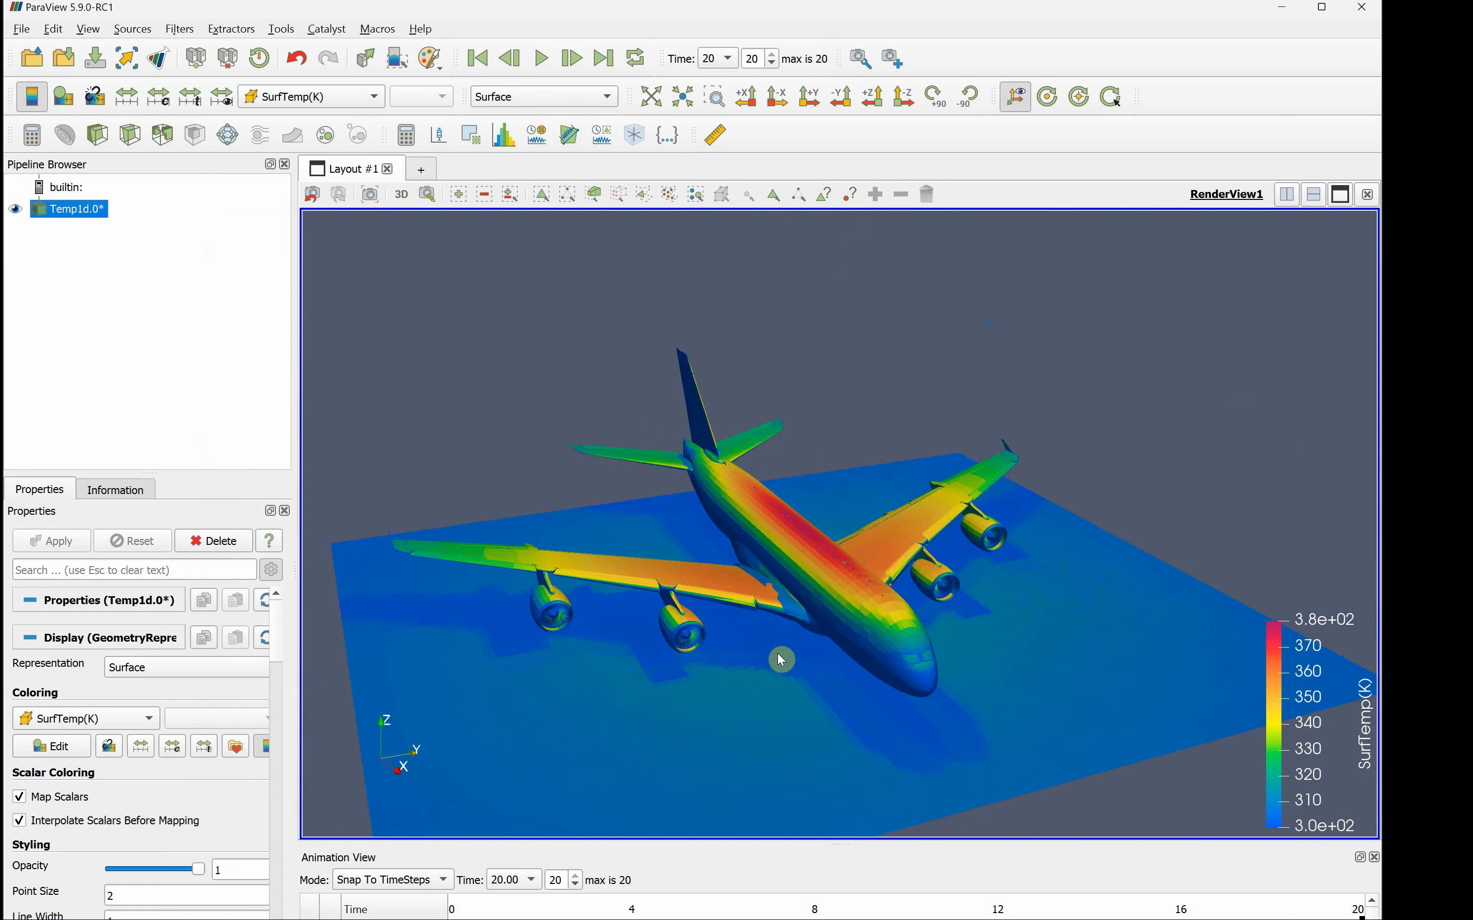
scroll(813, 551, "down", 4)
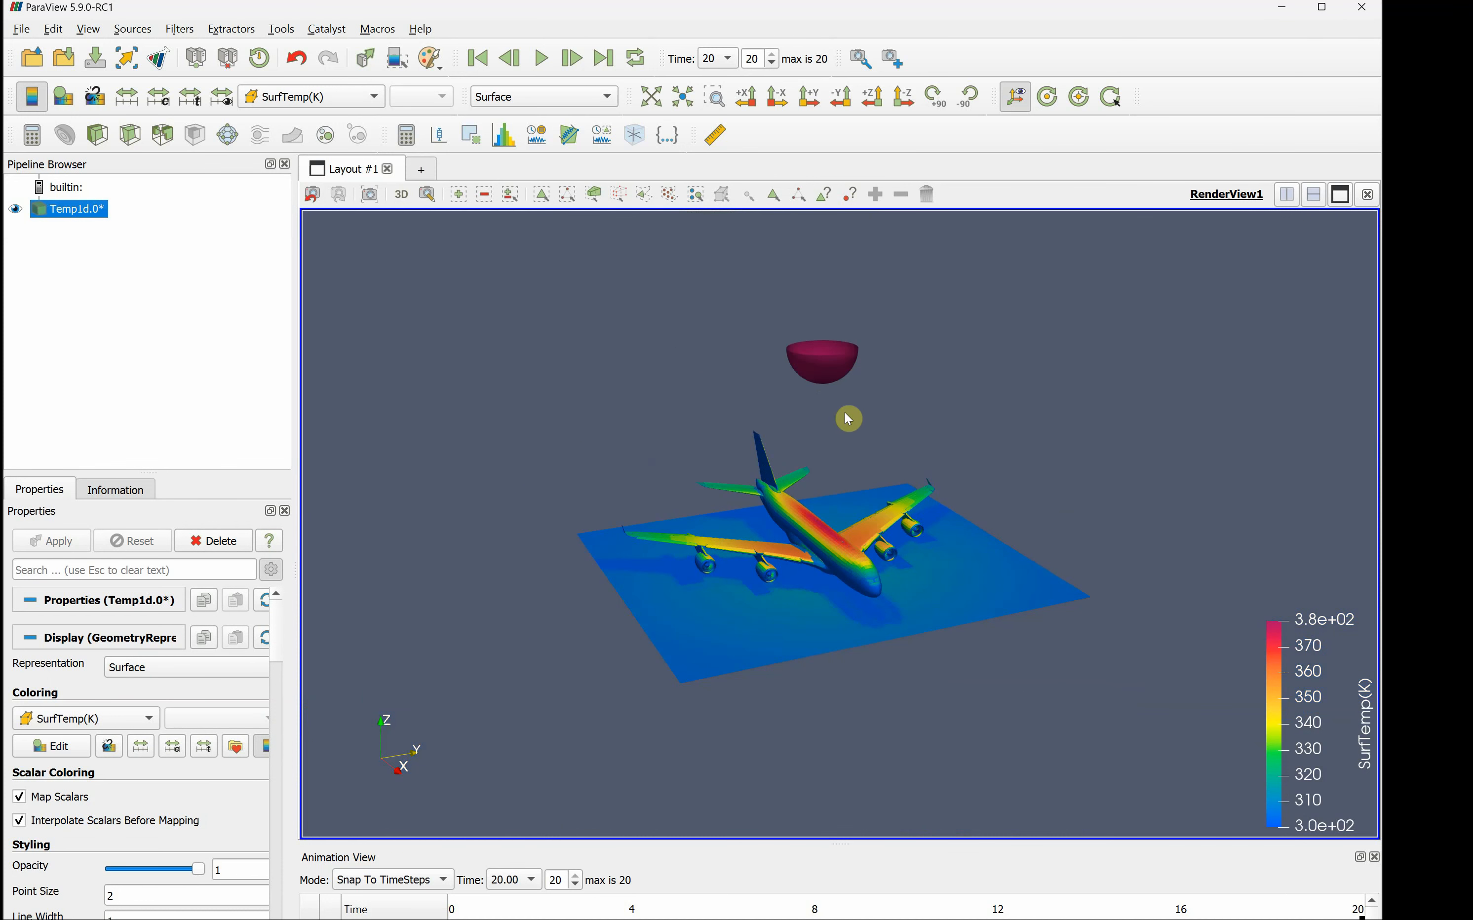
scroll(835, 533, "up", 5)
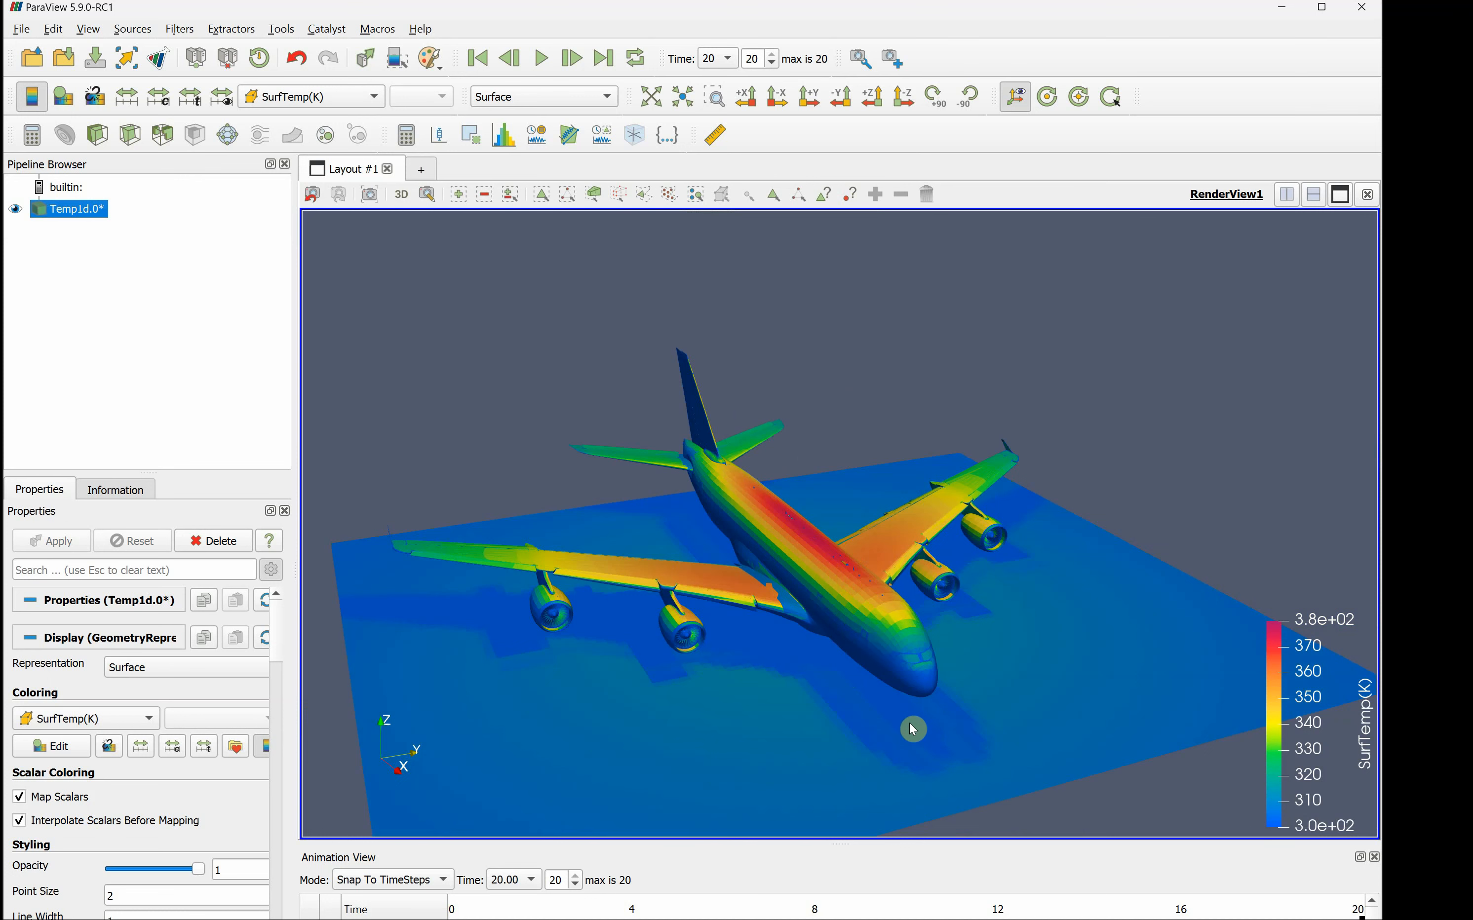
left_click_drag(909, 724, 796, 729)
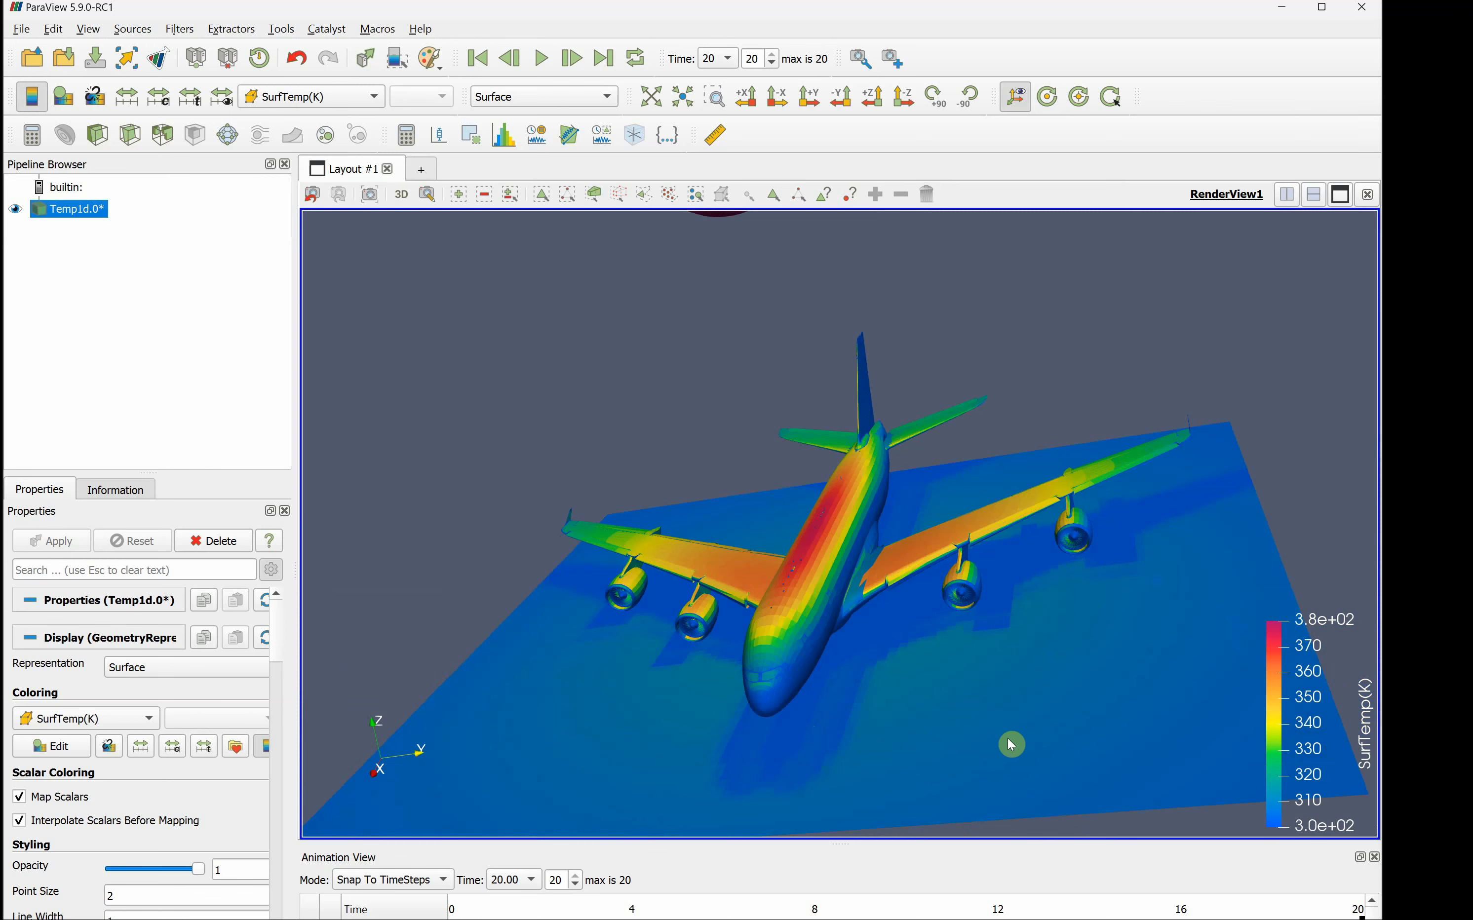
left_click_drag(994, 741, 571, 550)
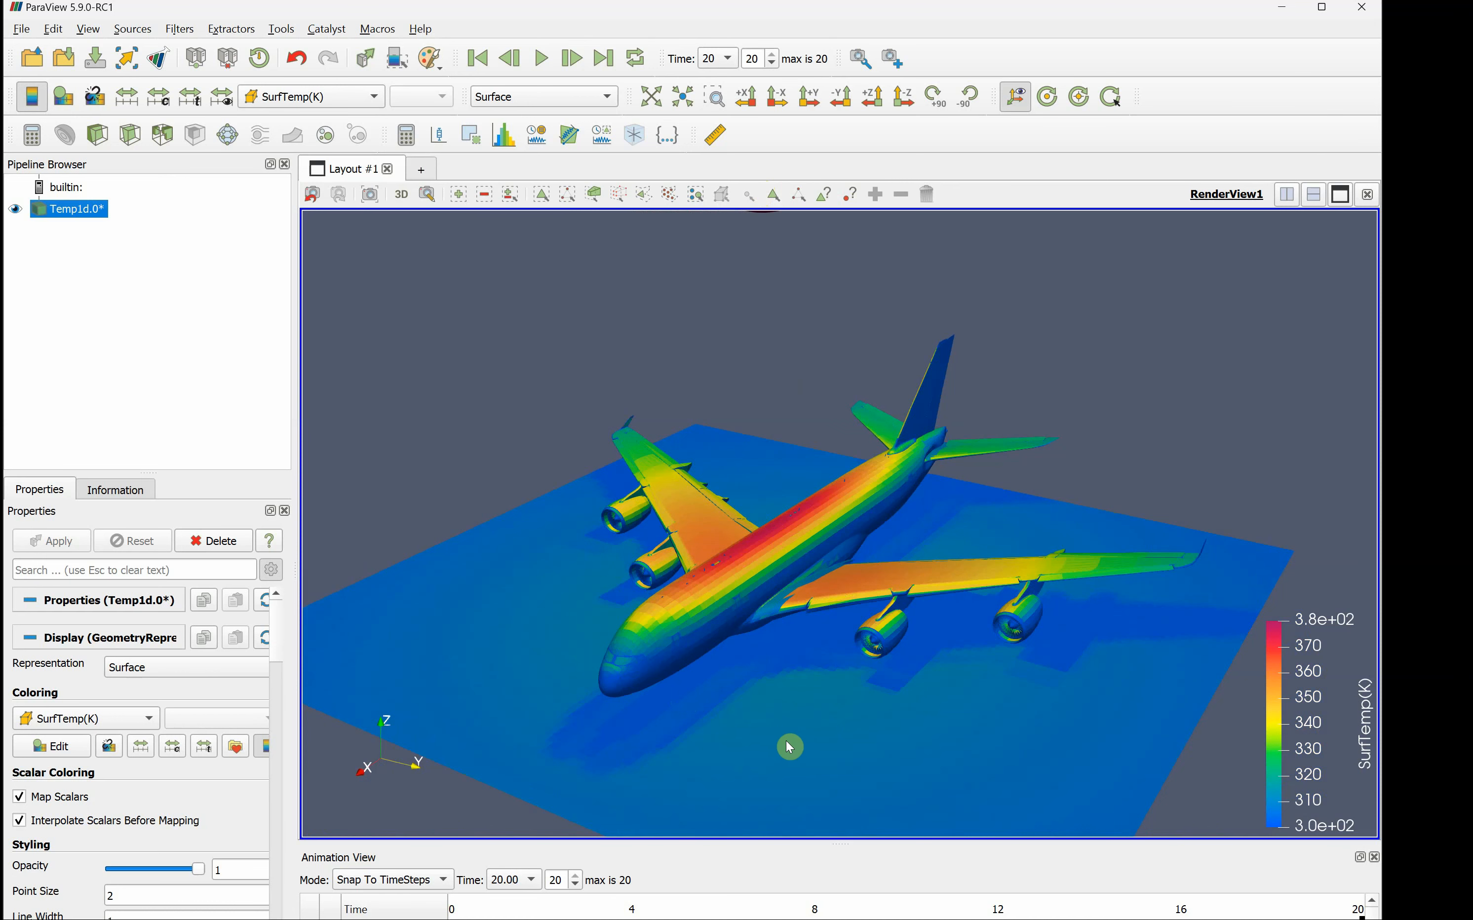
left_click_drag(786, 747, 837, 654)
scroll(834, 663, "up", 3)
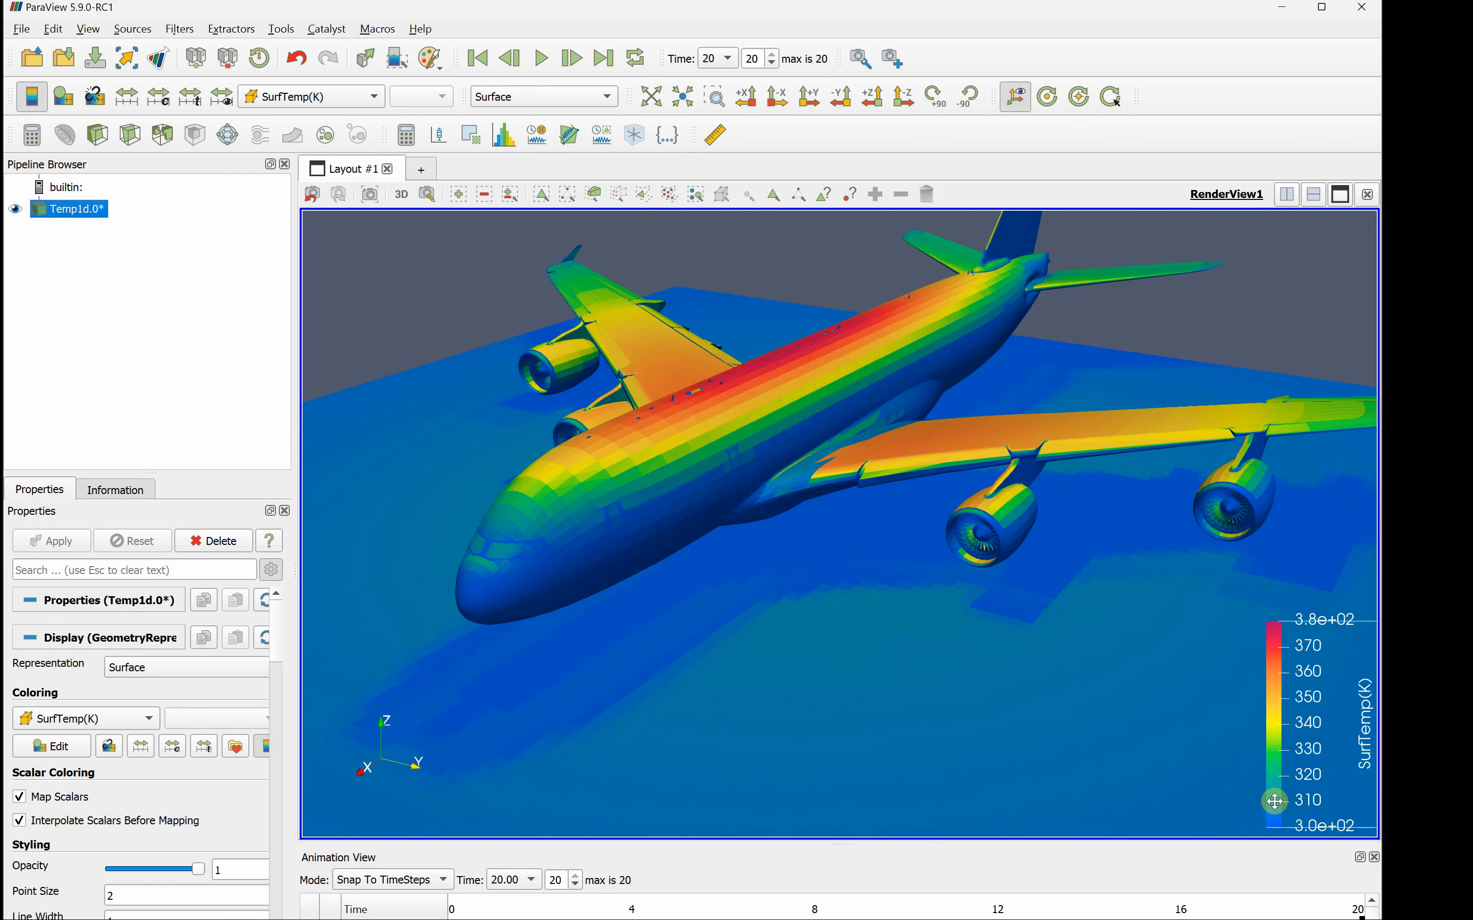
left_click_drag(931, 691, 932, 690)
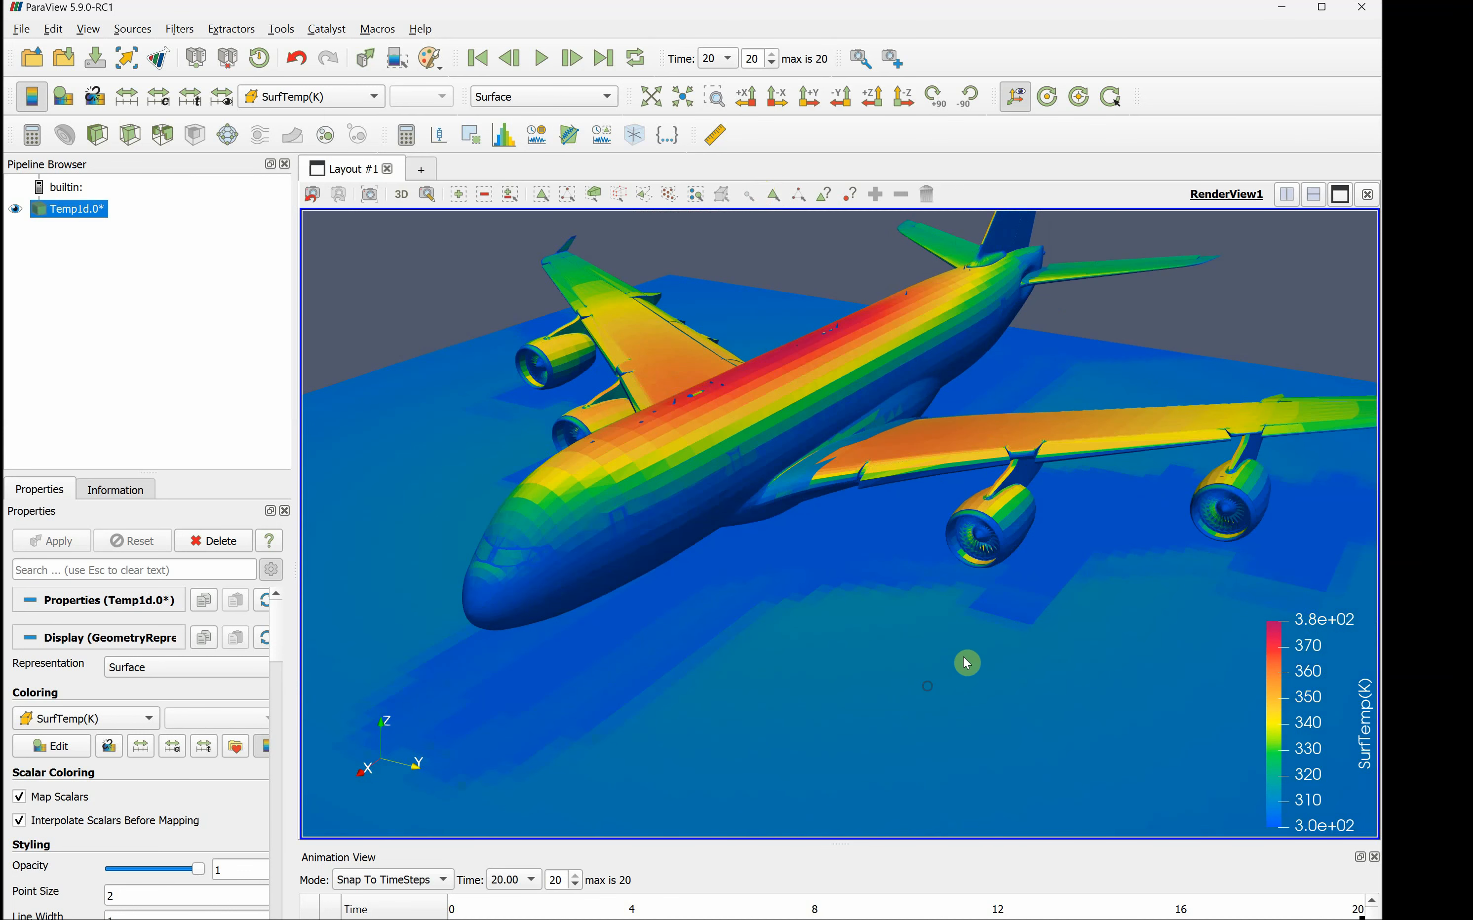
- Inspect the temperatures on an engine's fan blades and nacelle up close, then return to an overview of the airplane
scroll(977, 643, "up", 4)
middle_click_drag(978, 642, 784, 657)
scroll(810, 651, "up", 3)
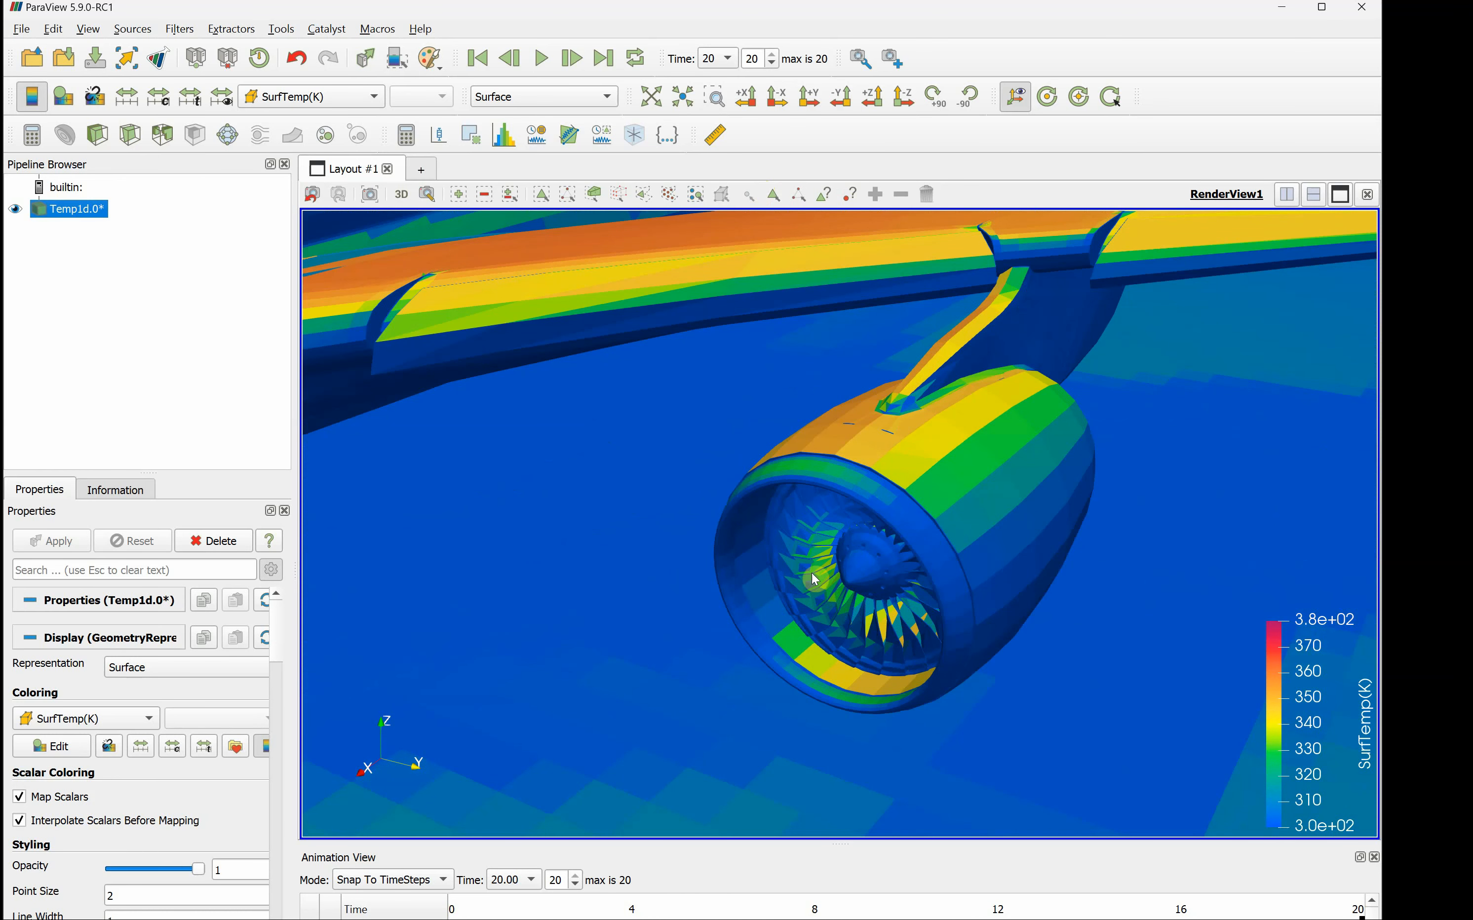
left_click_drag(811, 573, 827, 546)
middle_click_drag(833, 539, 819, 667)
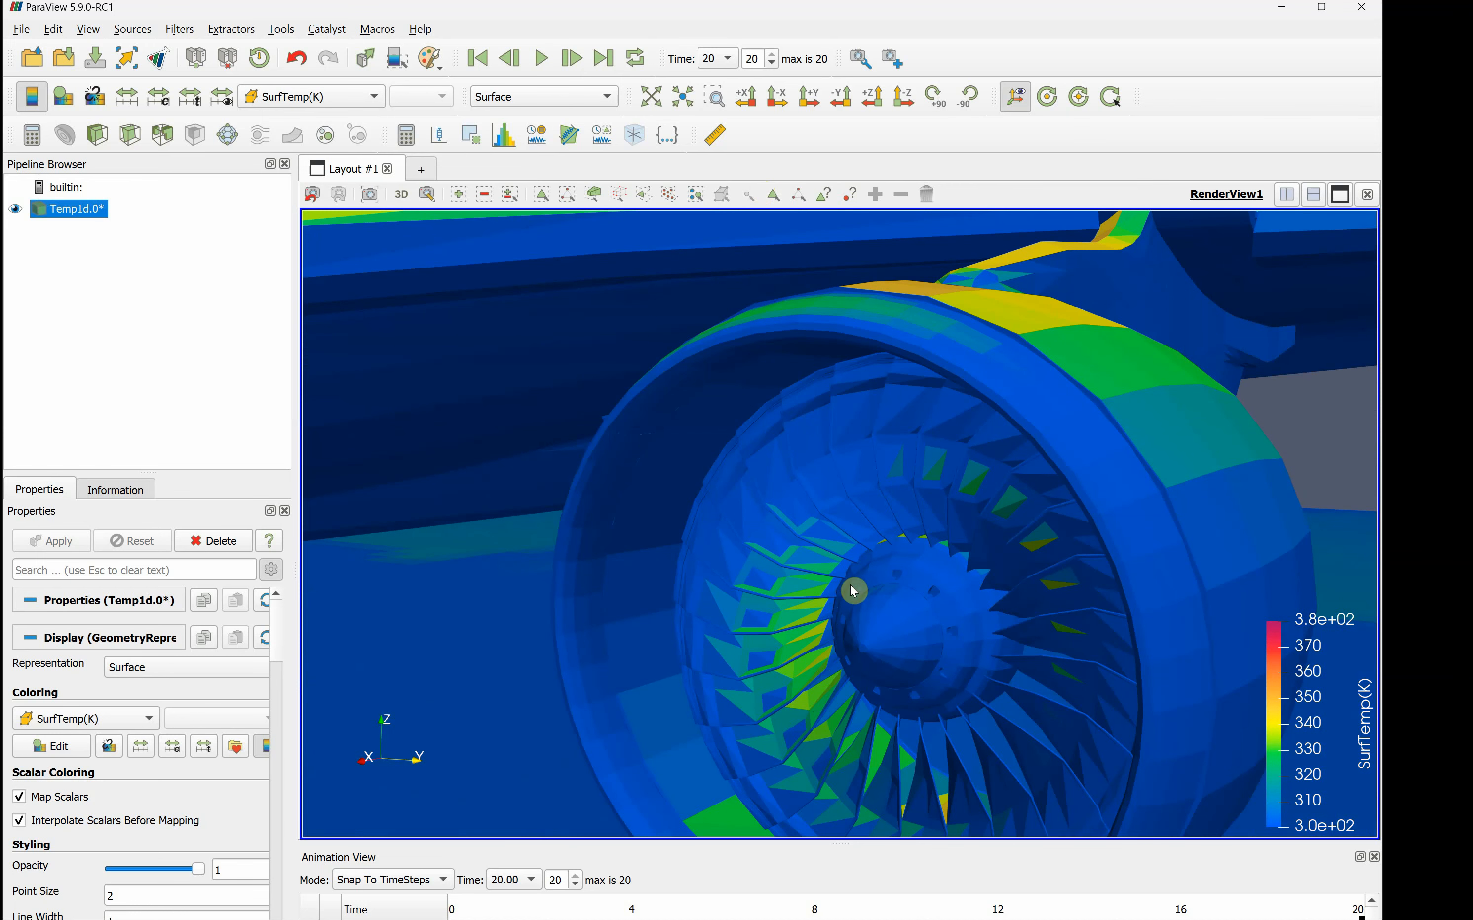
scroll(861, 651, "down", 8)
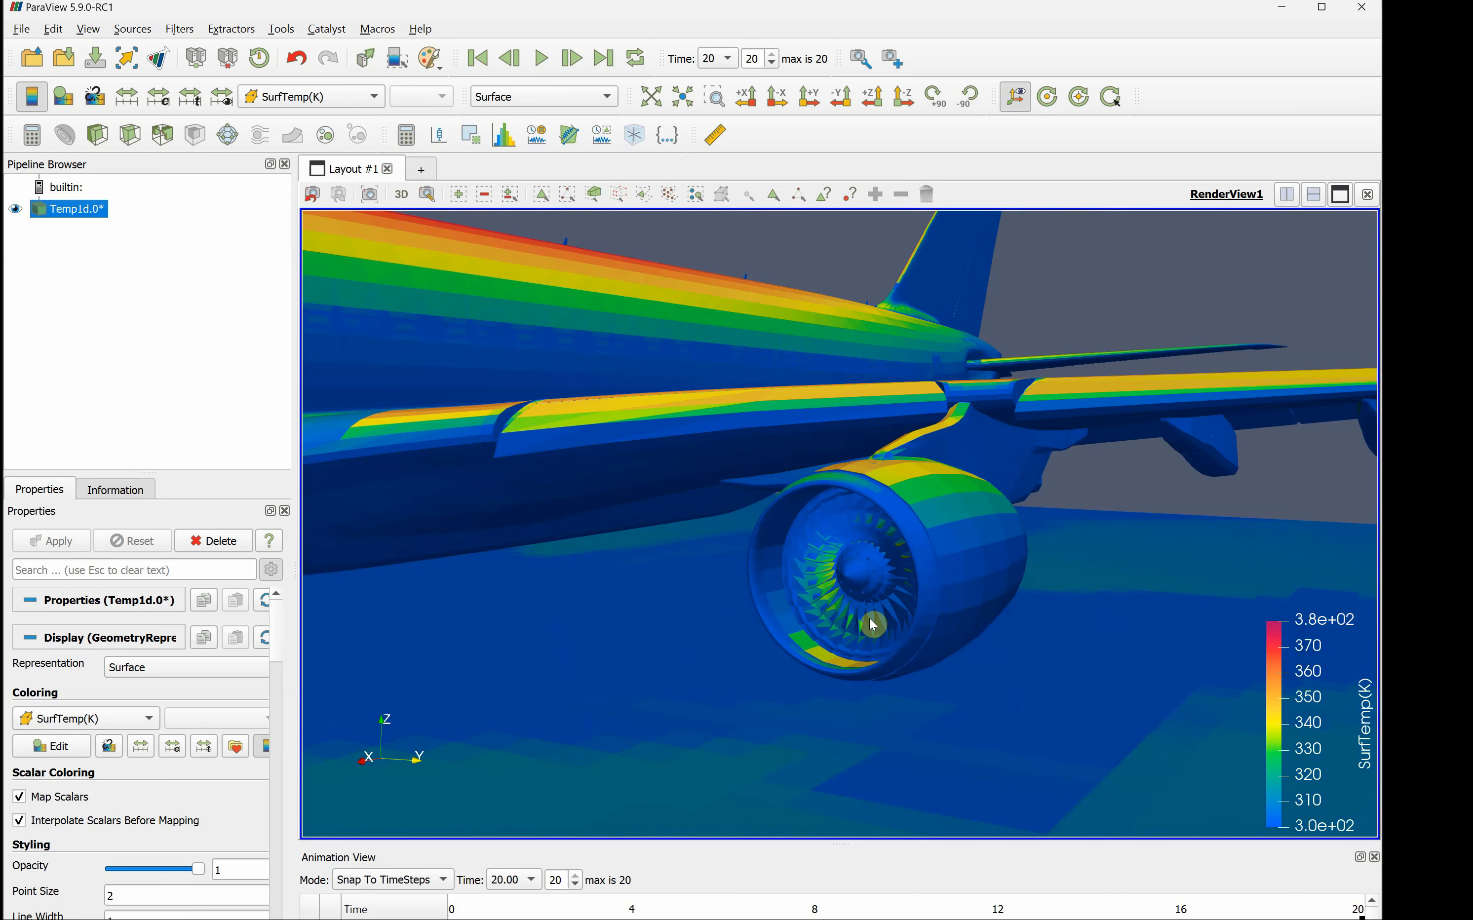
scroll(870, 583, "down", 6)
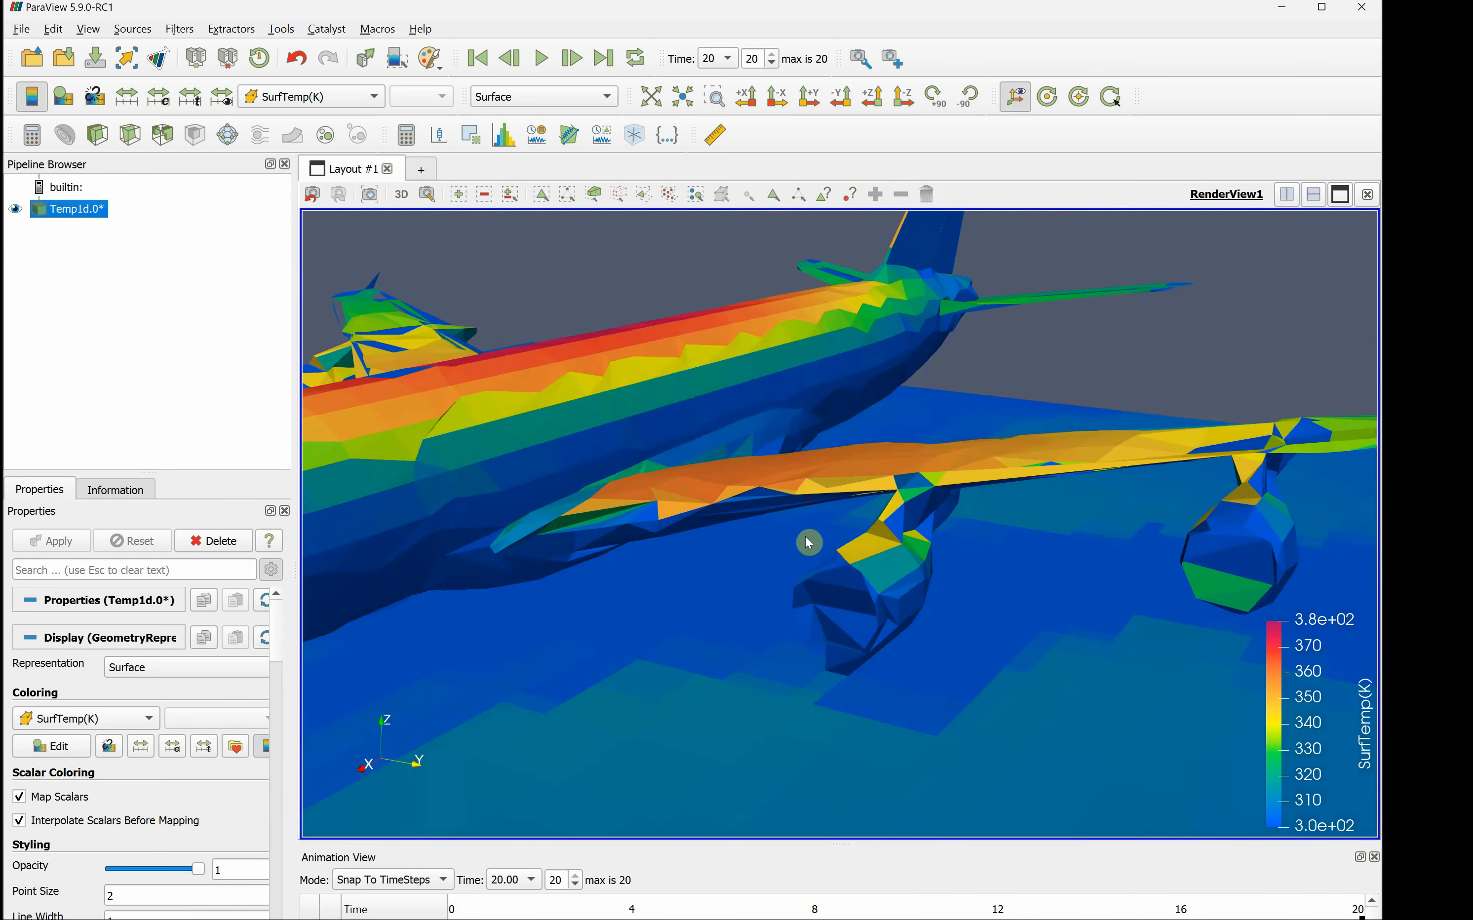
left_click_drag(753, 496, 866, 569)
scroll(867, 569, "down", 5)
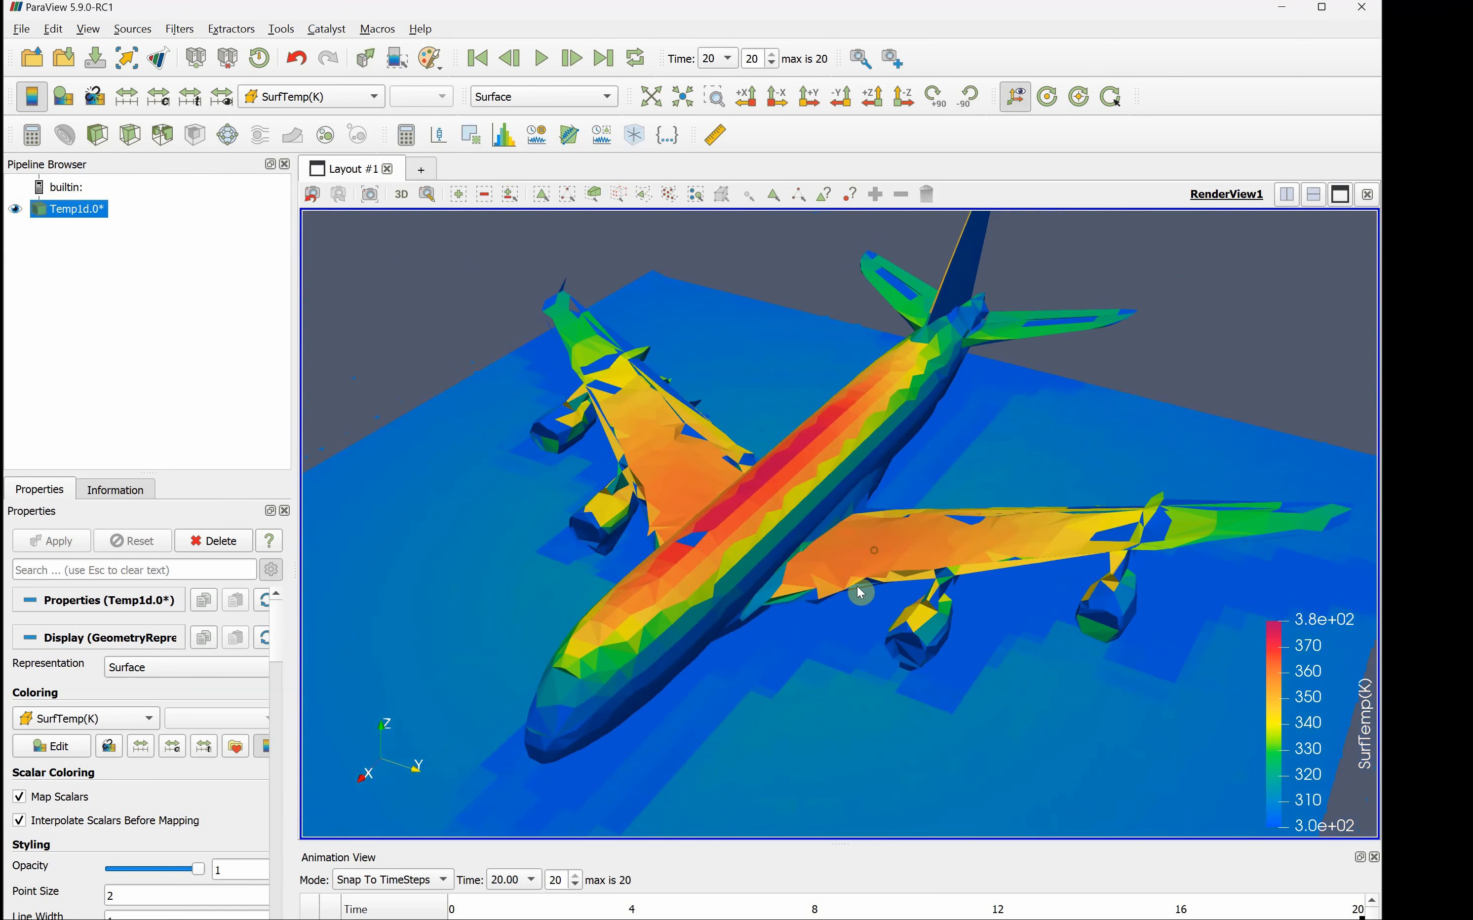